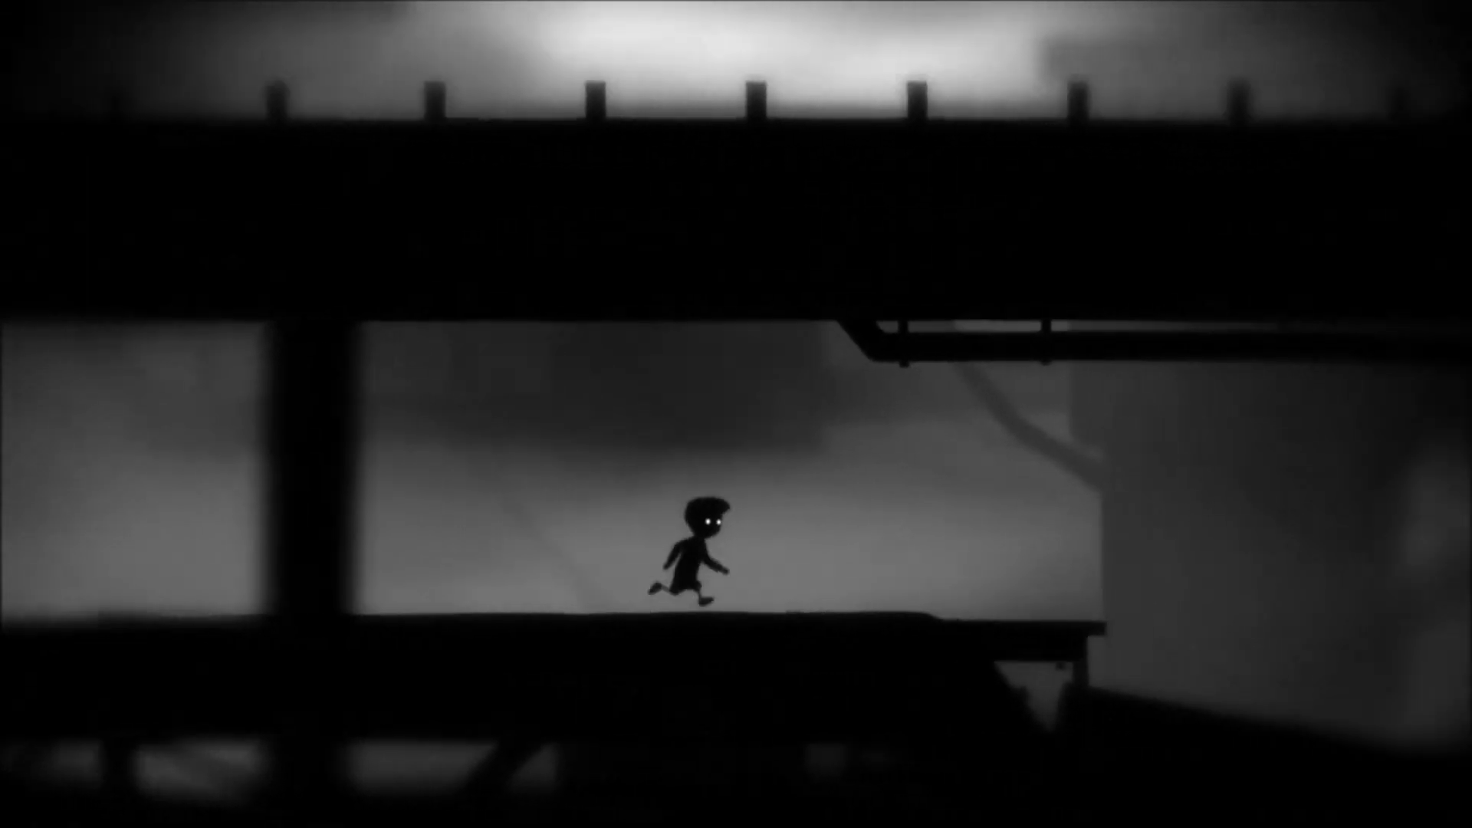
pyautogui.press('Right')
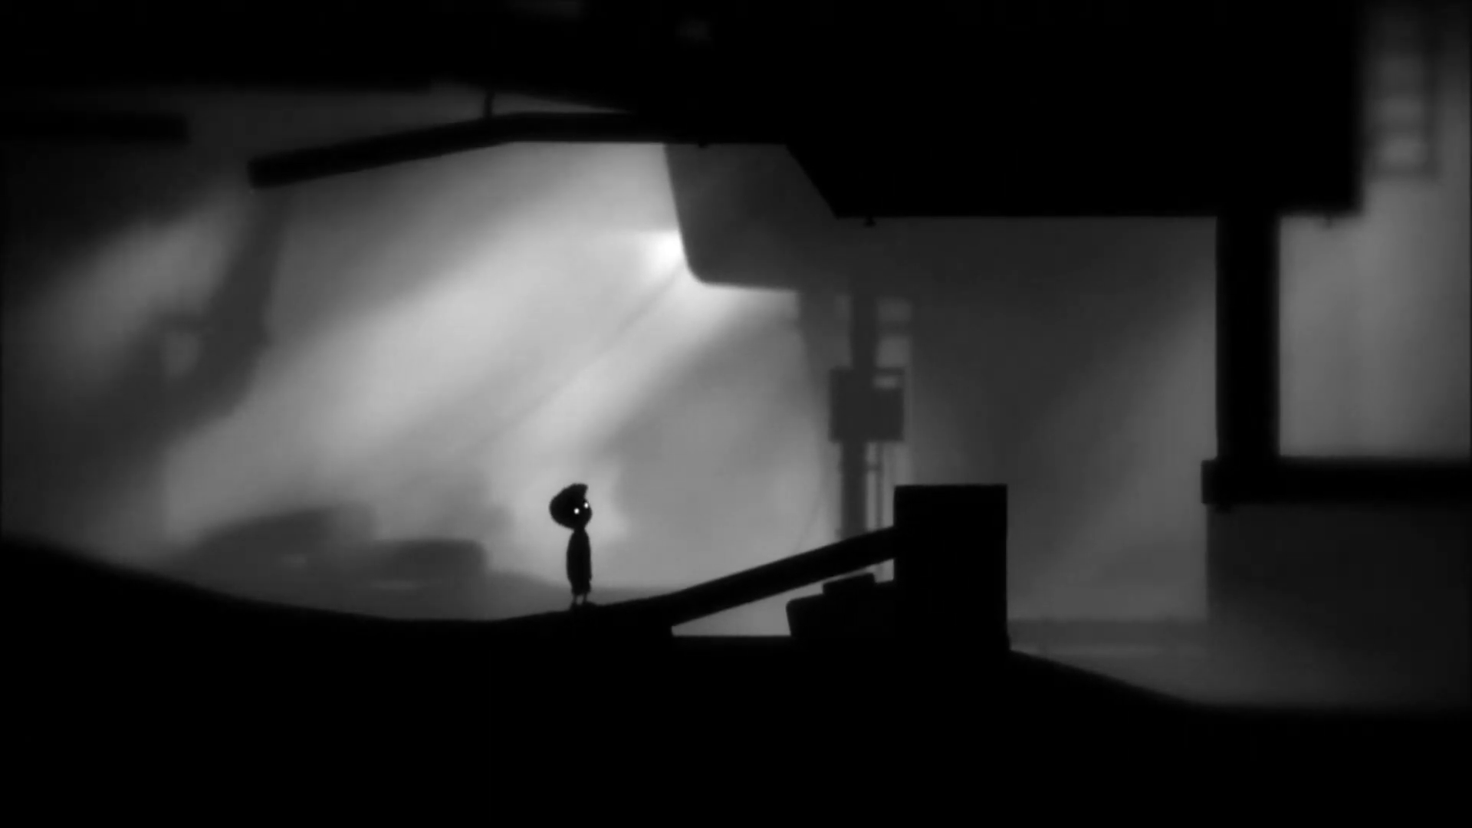
pyautogui.press('Right')
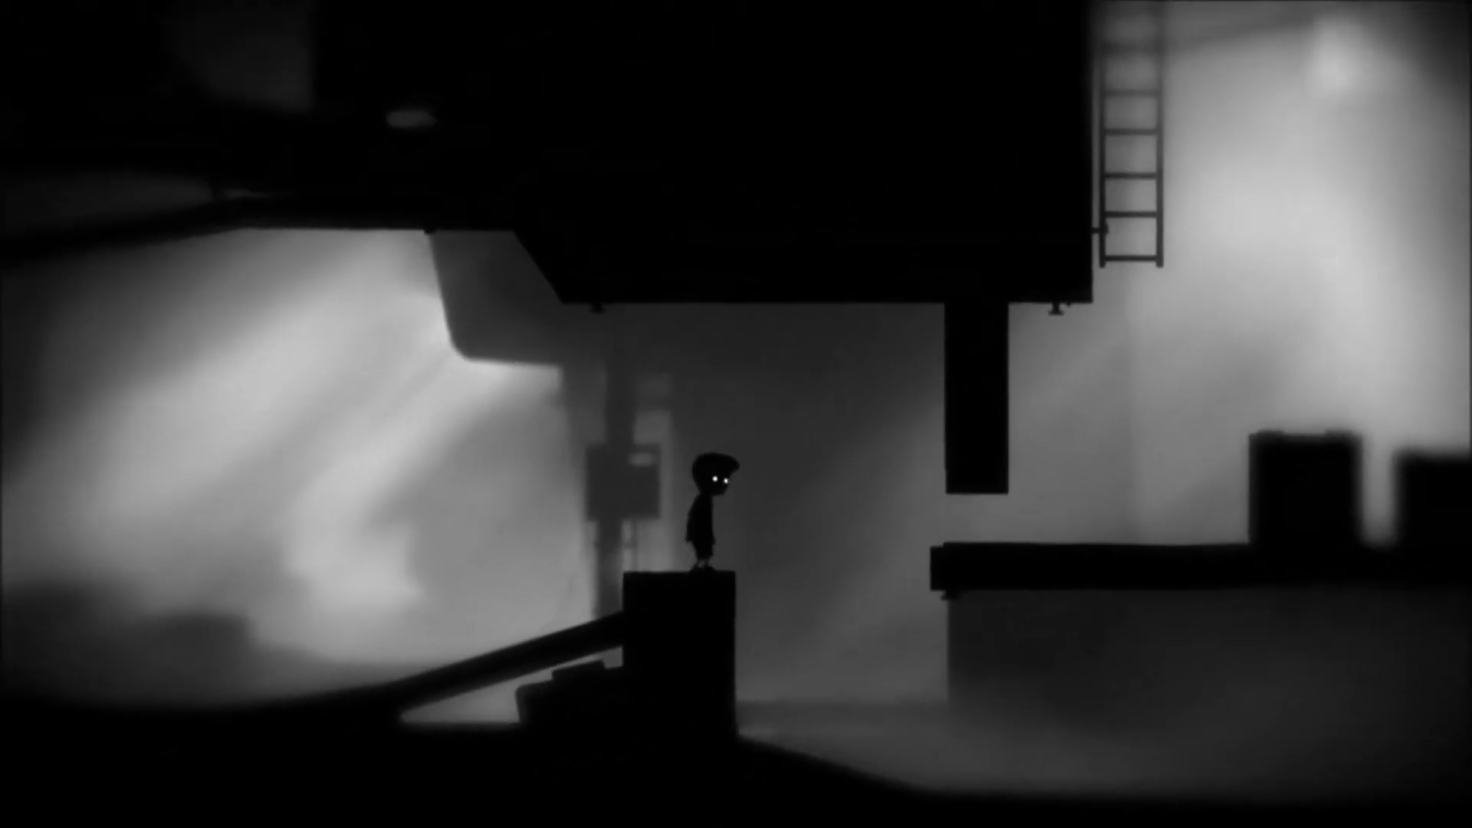
pyautogui.press('Right')
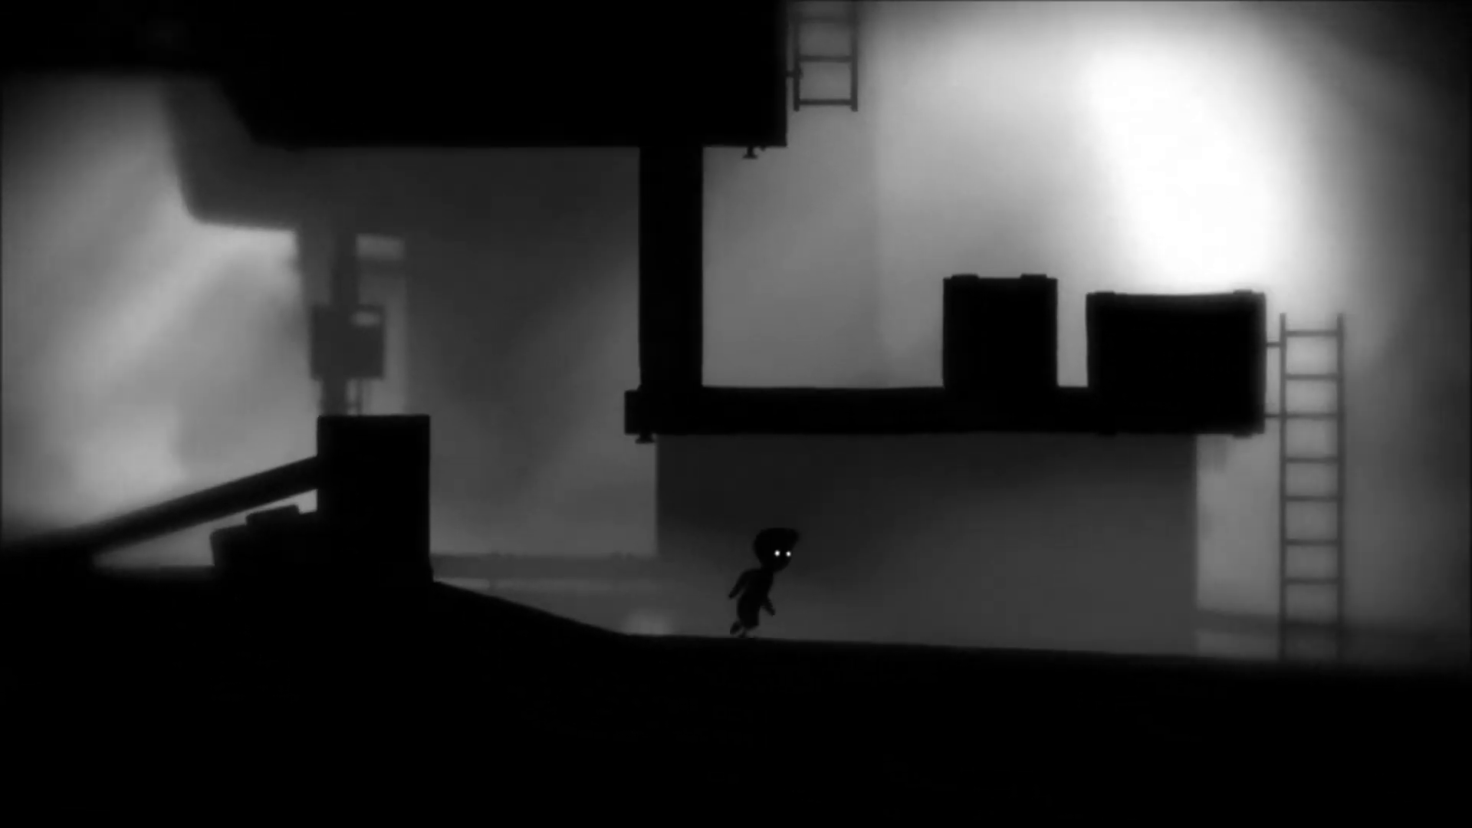
pyautogui.press('Right')
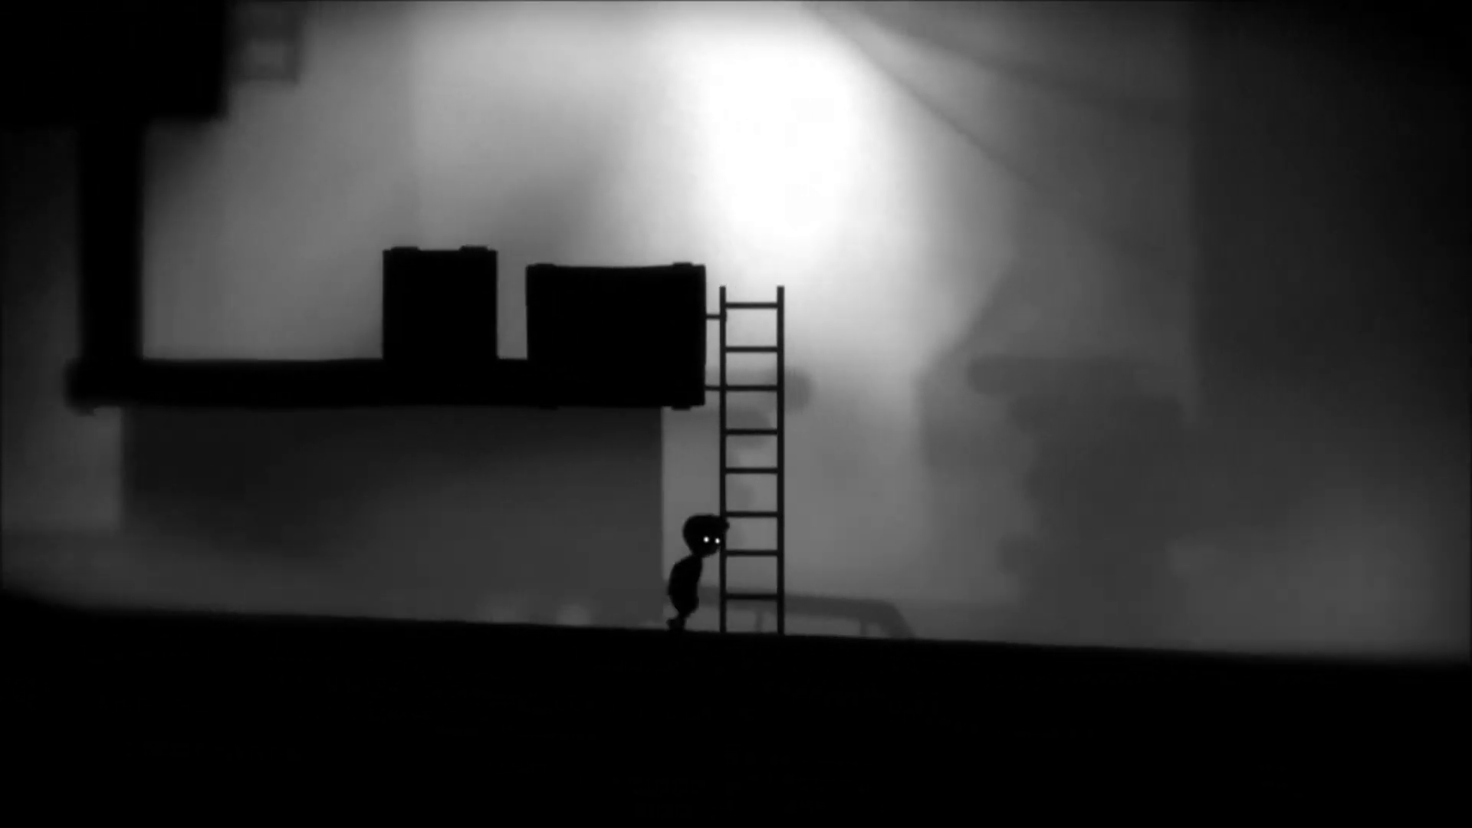
pyautogui.press('Up')
pyautogui.press('Right')
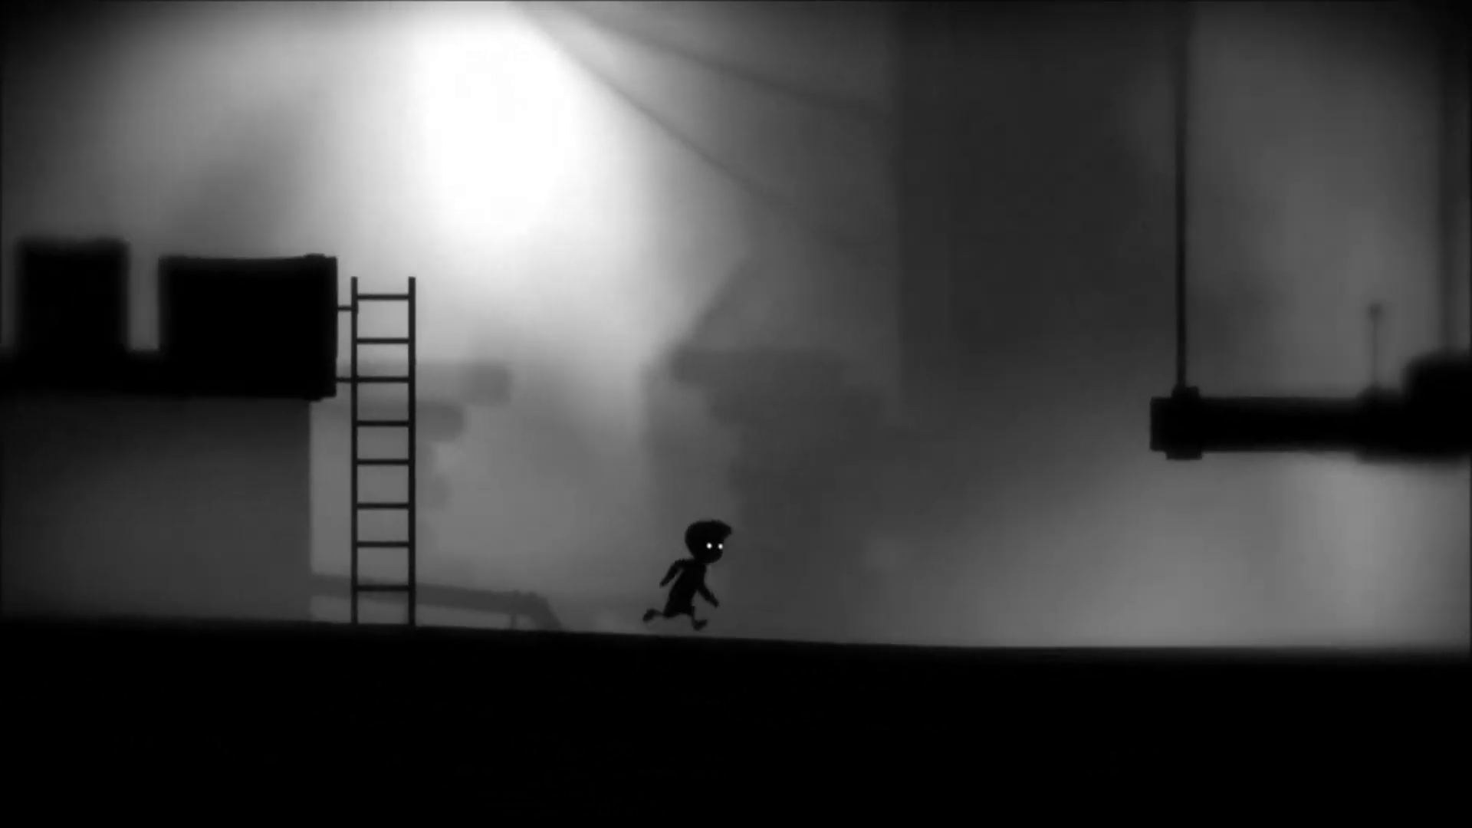
pyautogui.press('Right')
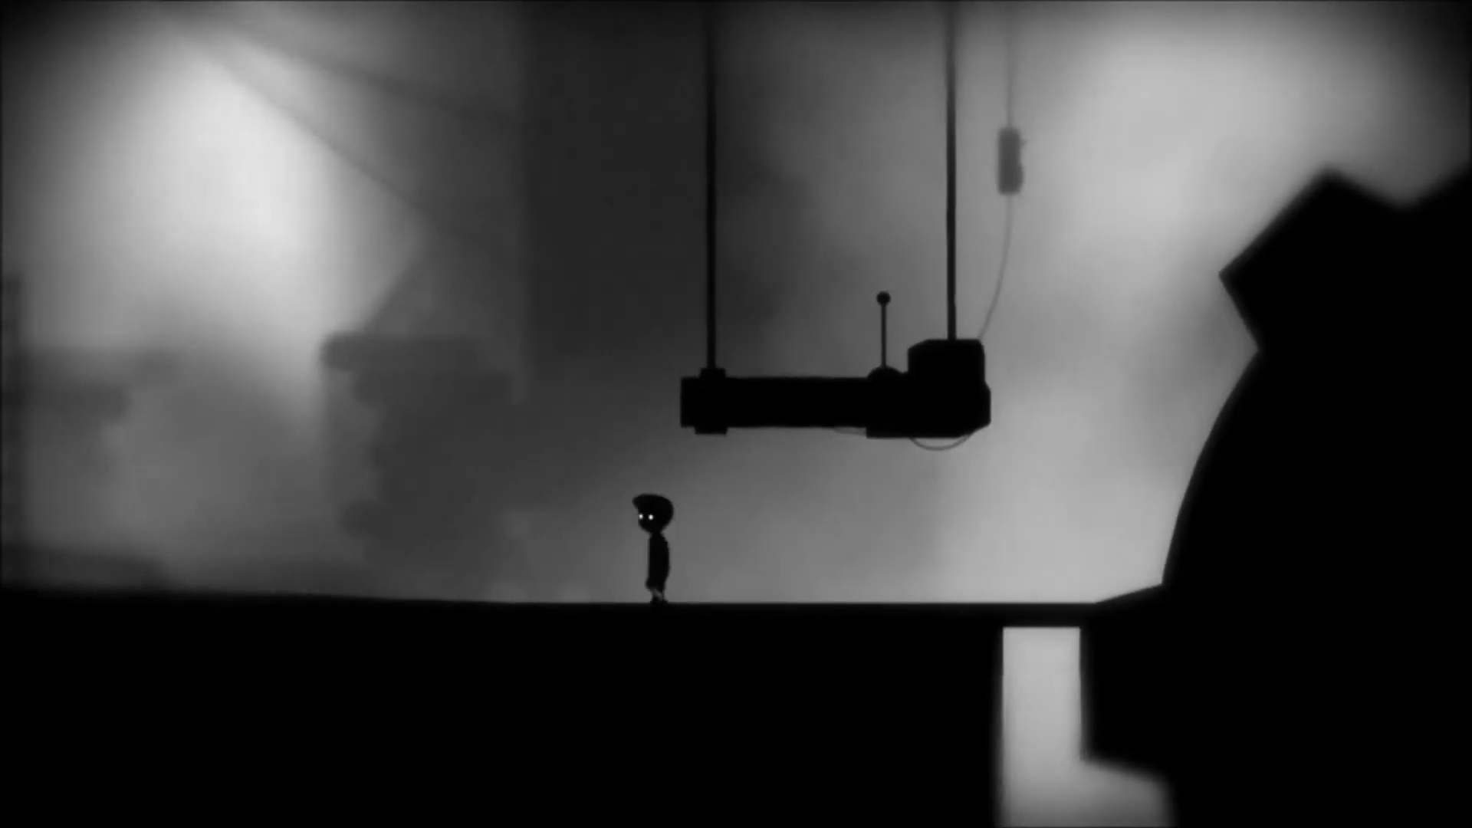
pyautogui.press('Left')
pyautogui.press('Left')
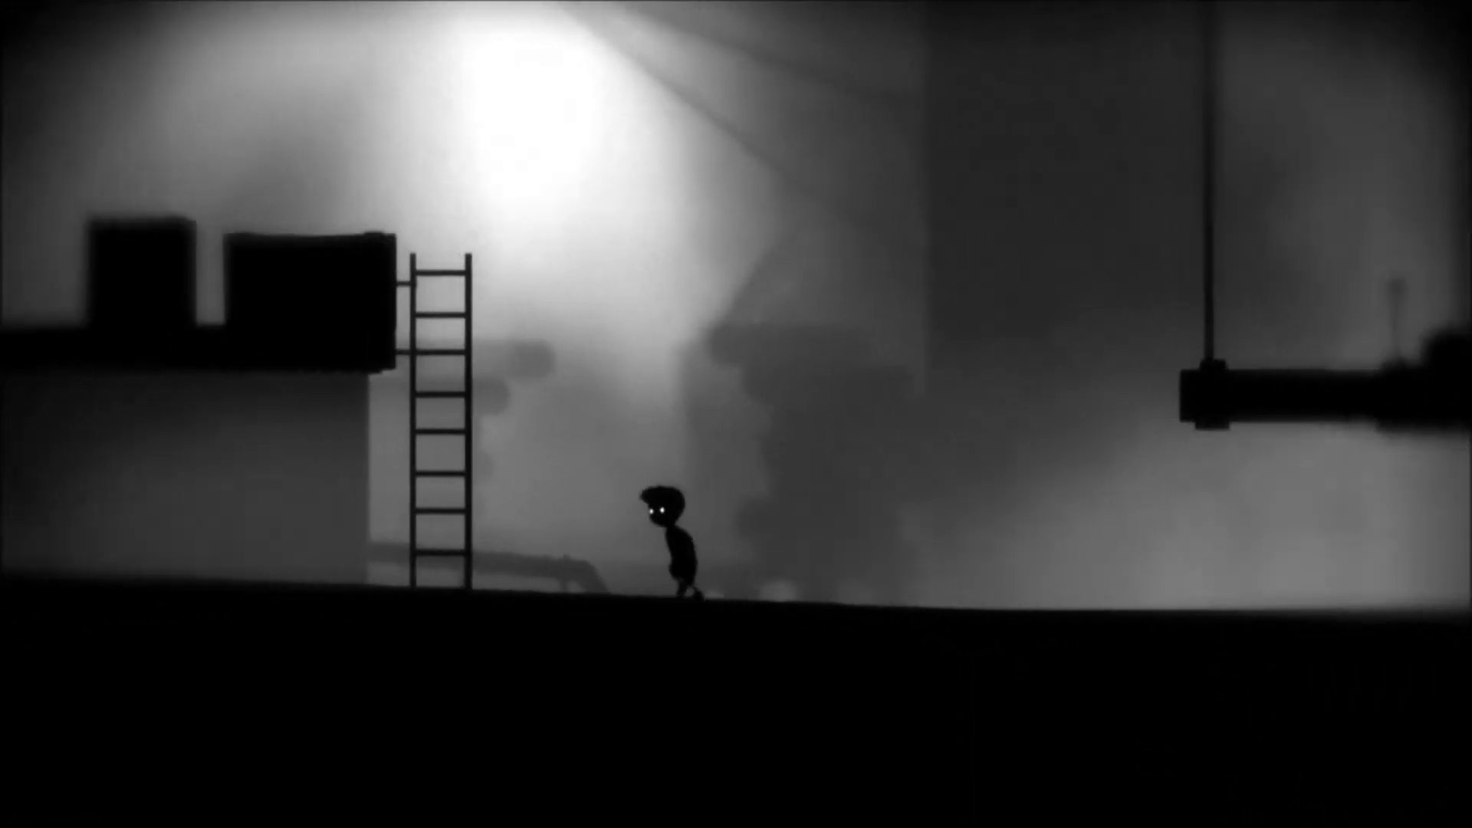
pyautogui.press('Up')
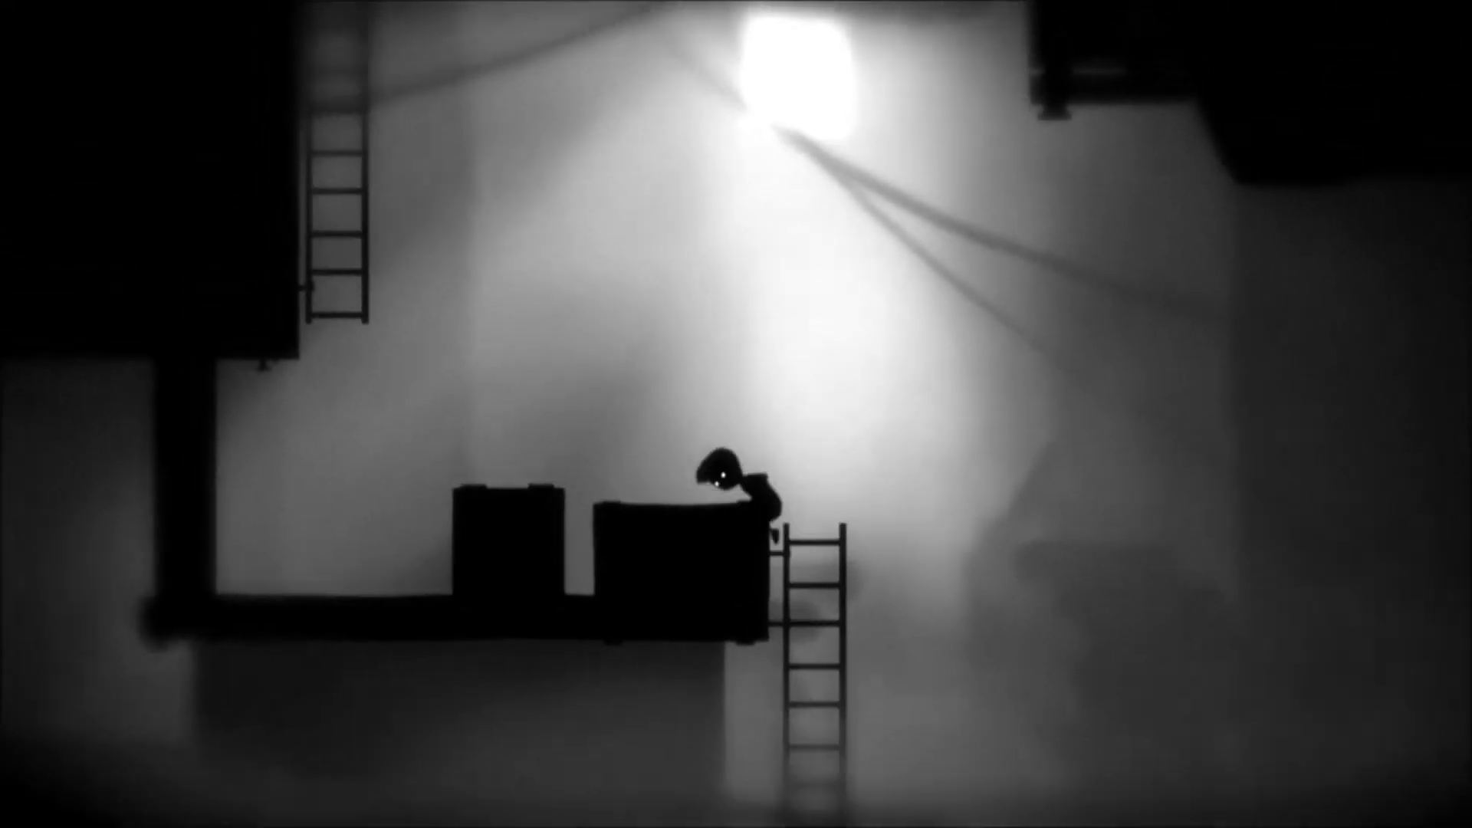
pyautogui.press('Left')
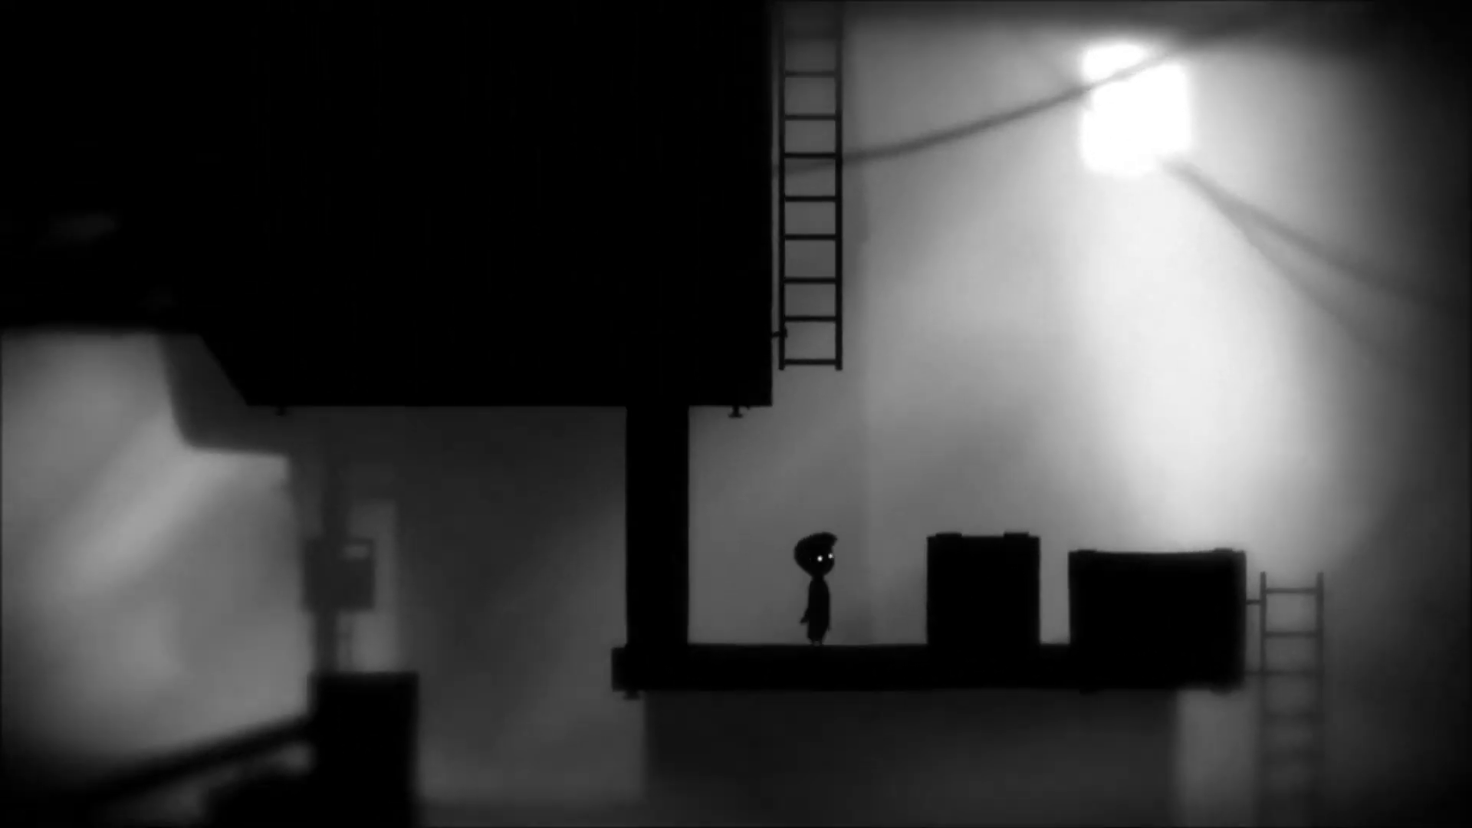
pyautogui.press('Right')
pyautogui.hotkey('ctrl', 'Left')
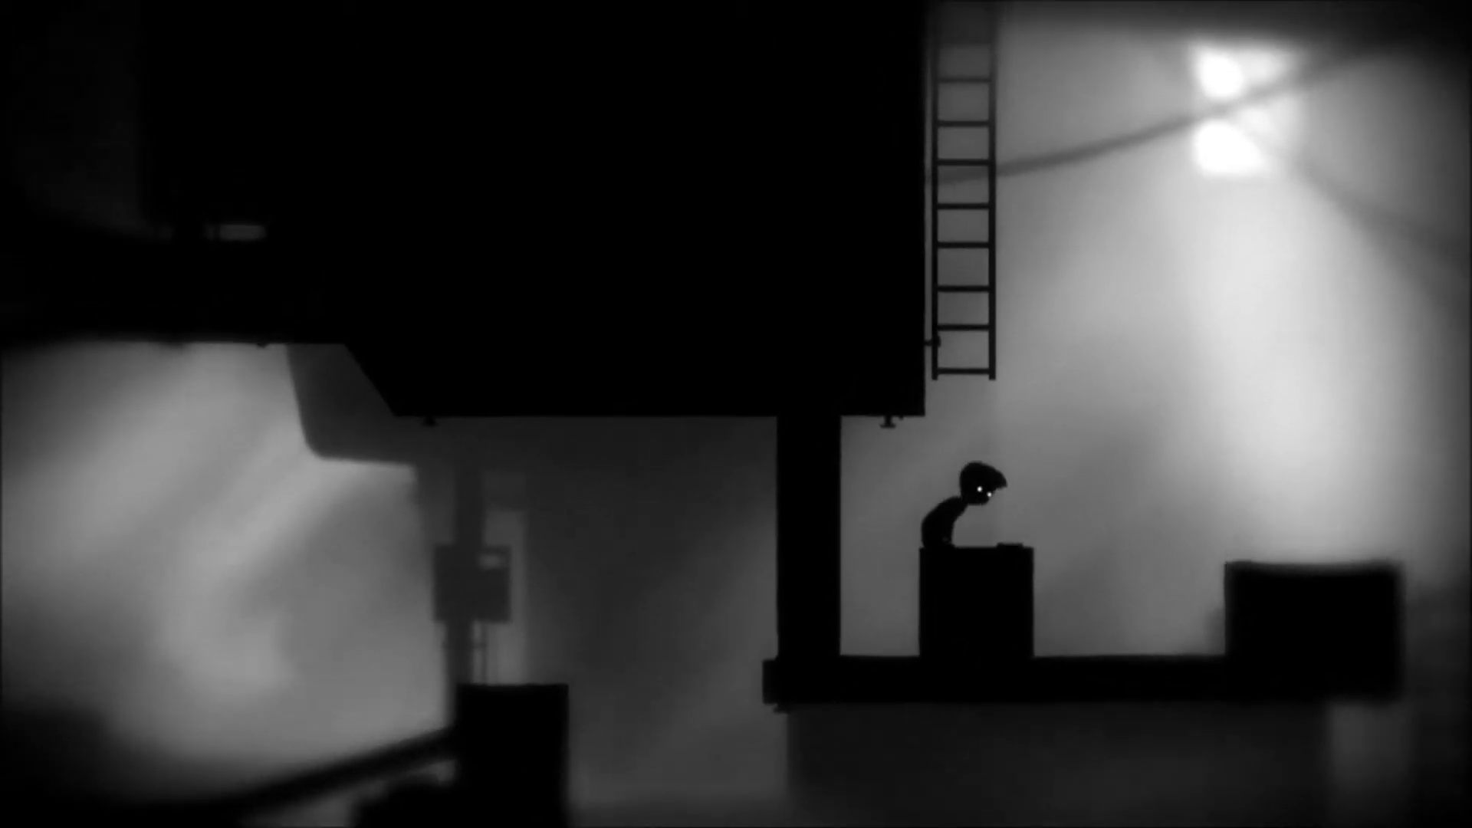
pyautogui.press('Up')
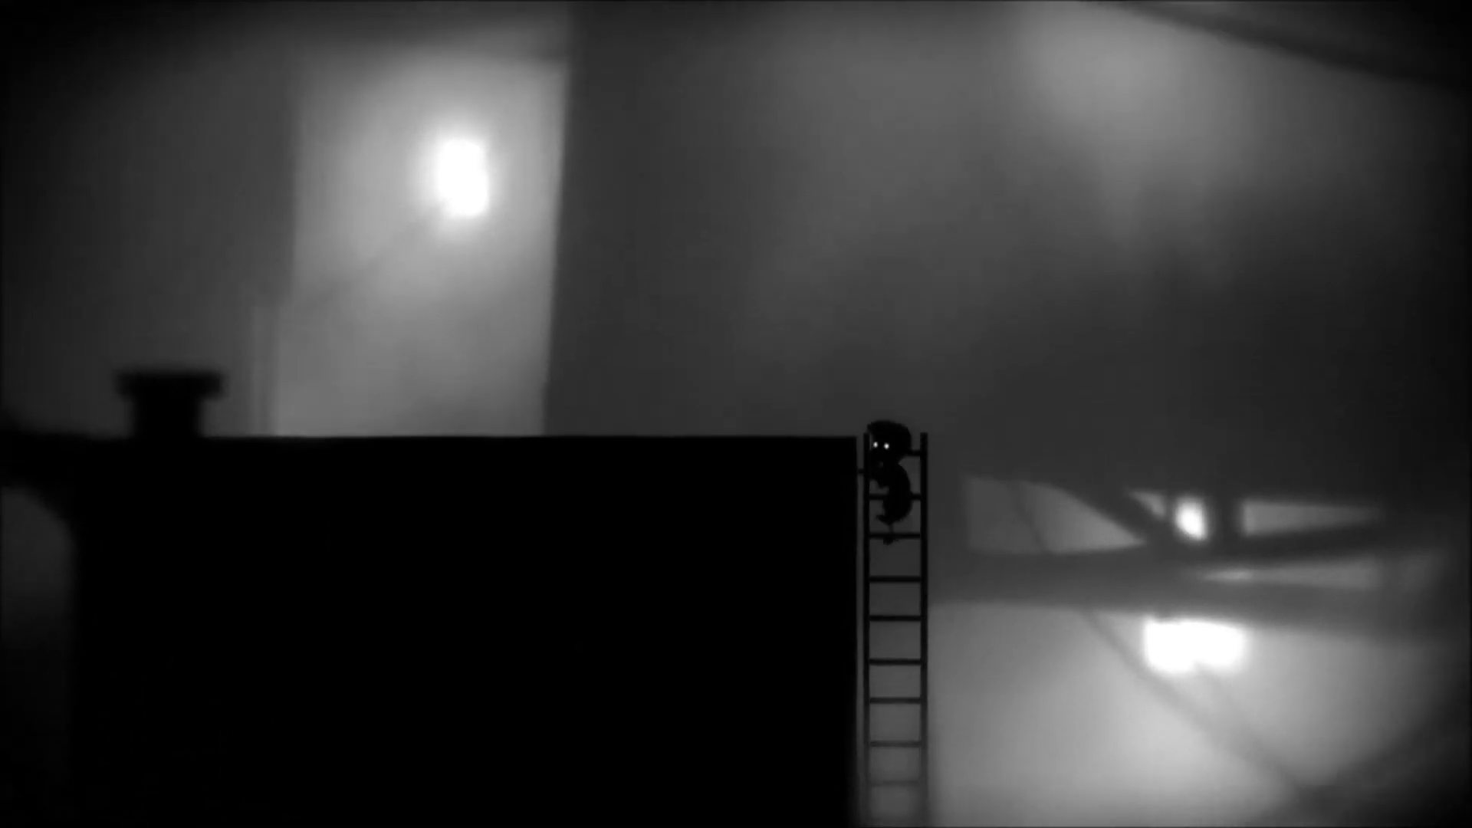
pyautogui.press('Left')
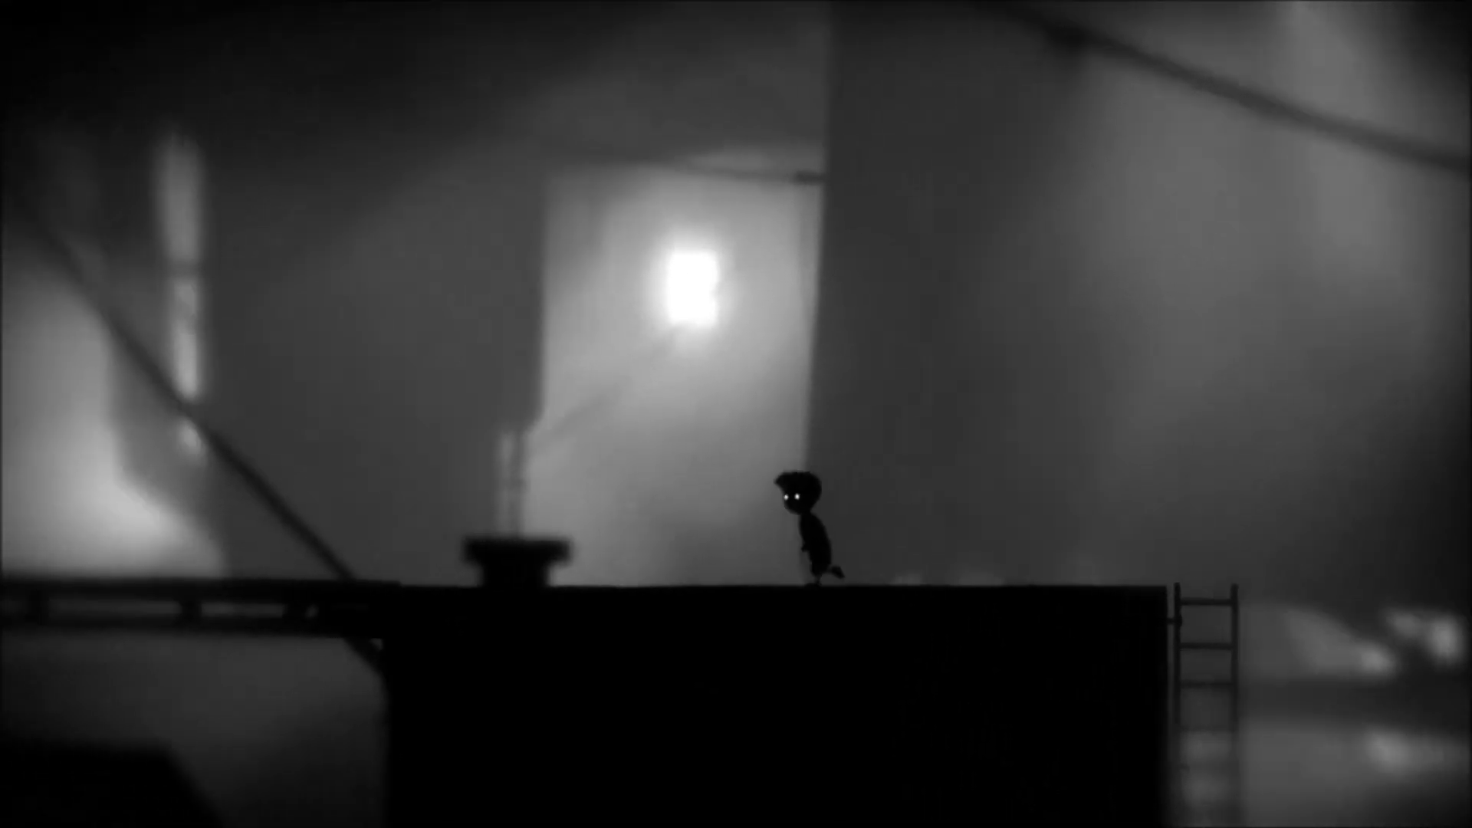
pyautogui.press('Left')
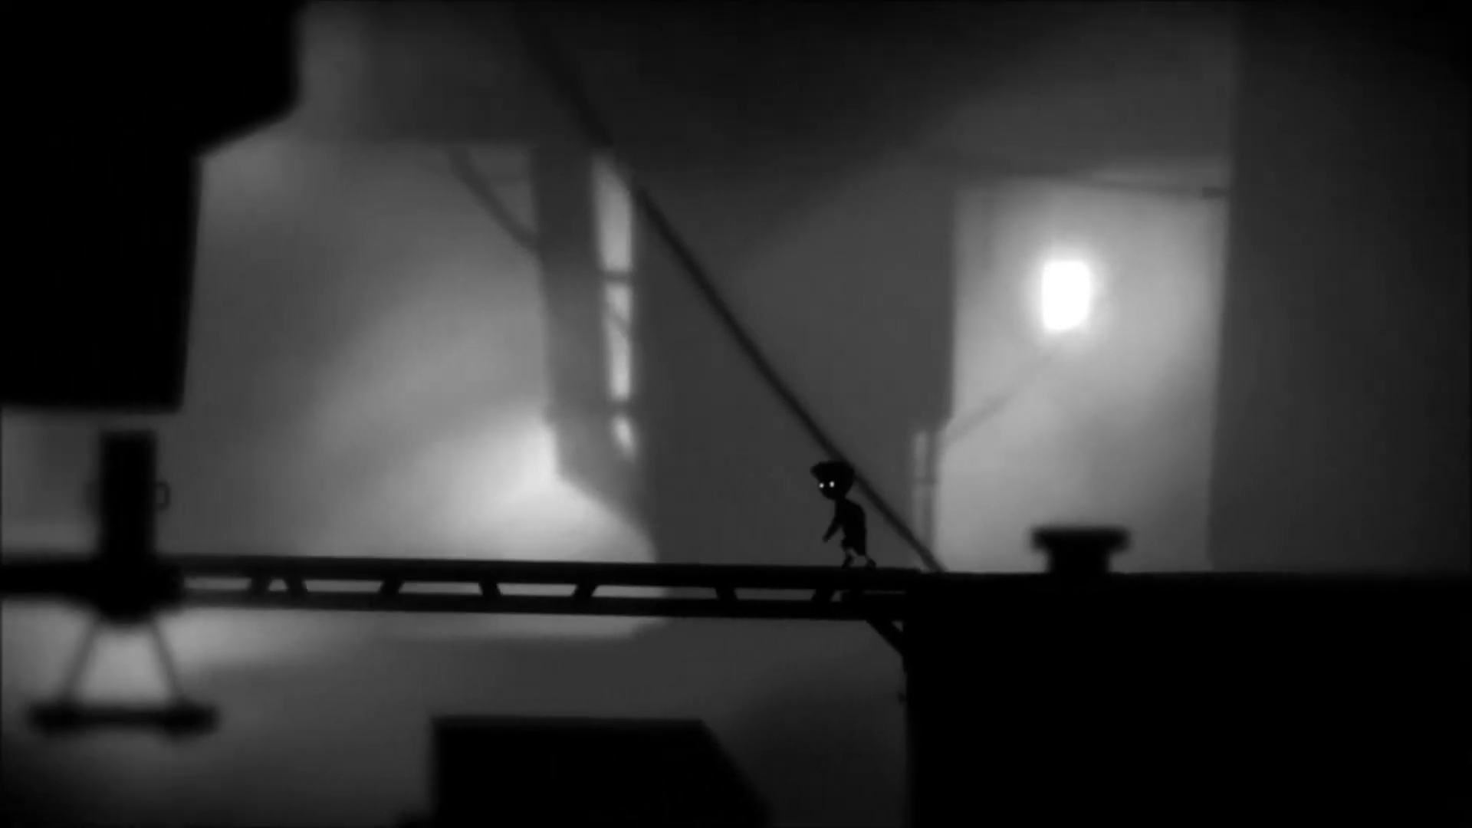
pyautogui.press('Left')
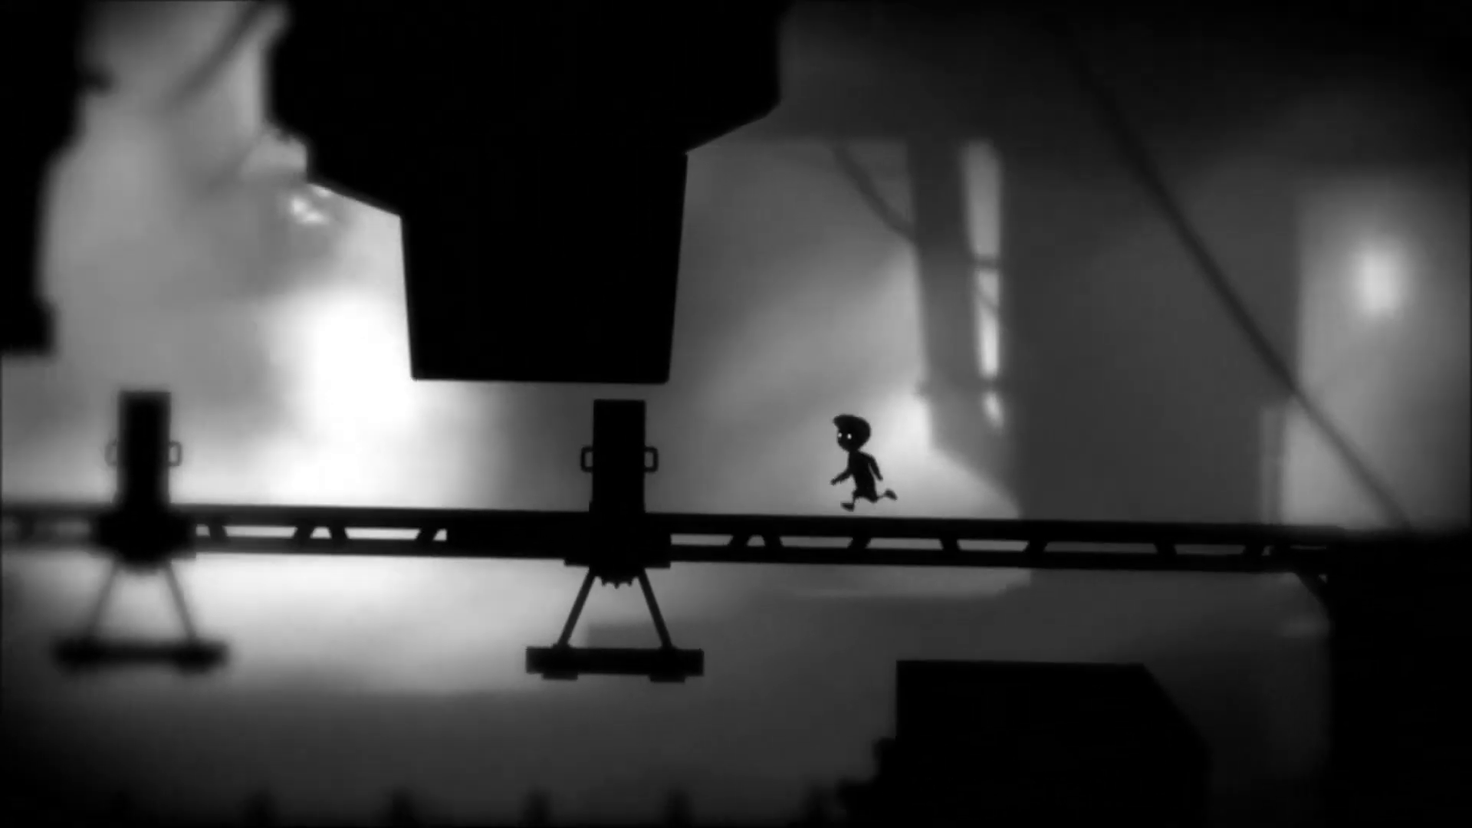
pyautogui.press('Left')
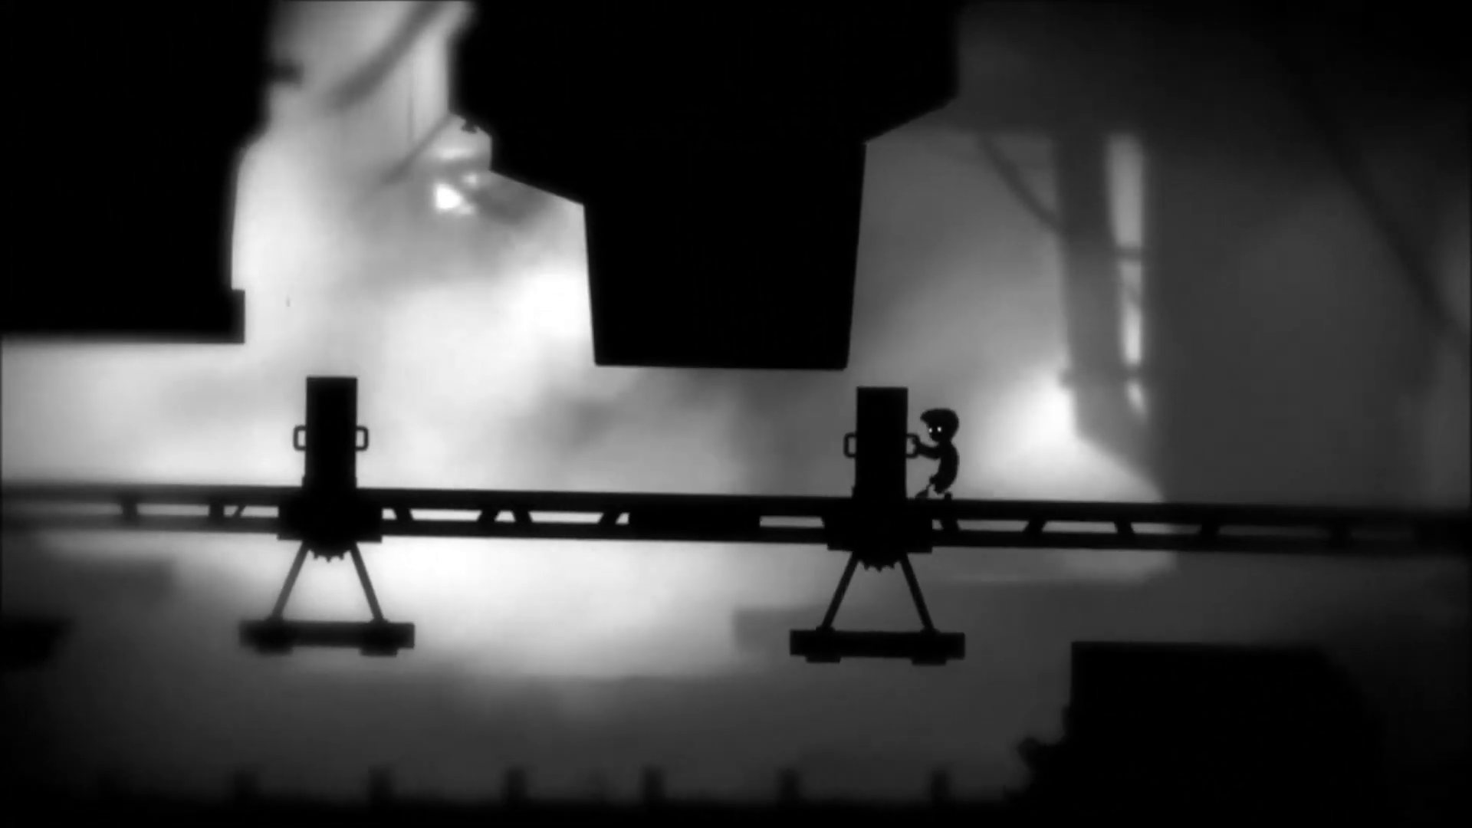
pyautogui.press('Left')
pyautogui.press('Up')
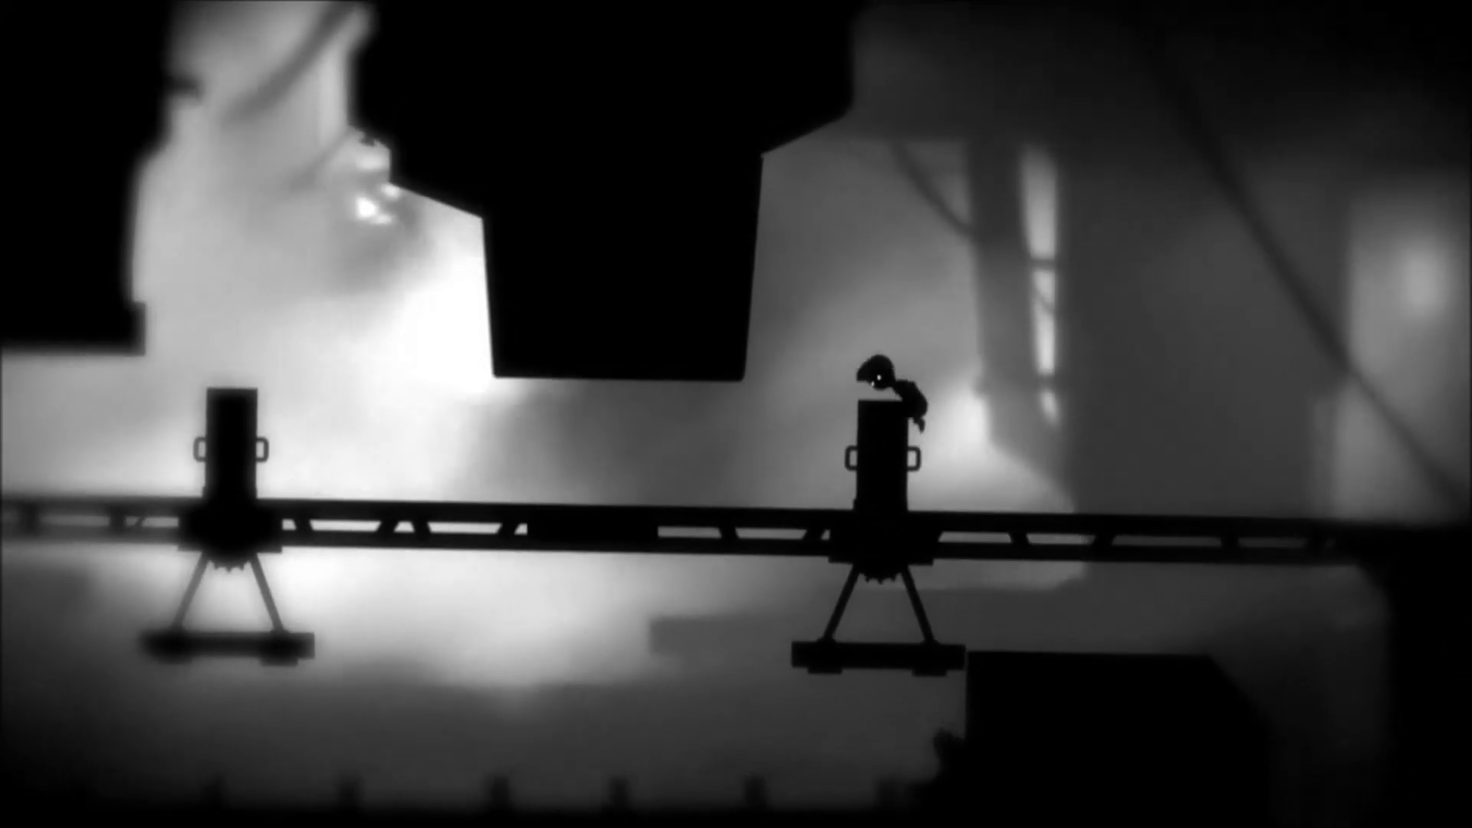
pyautogui.press('Left')
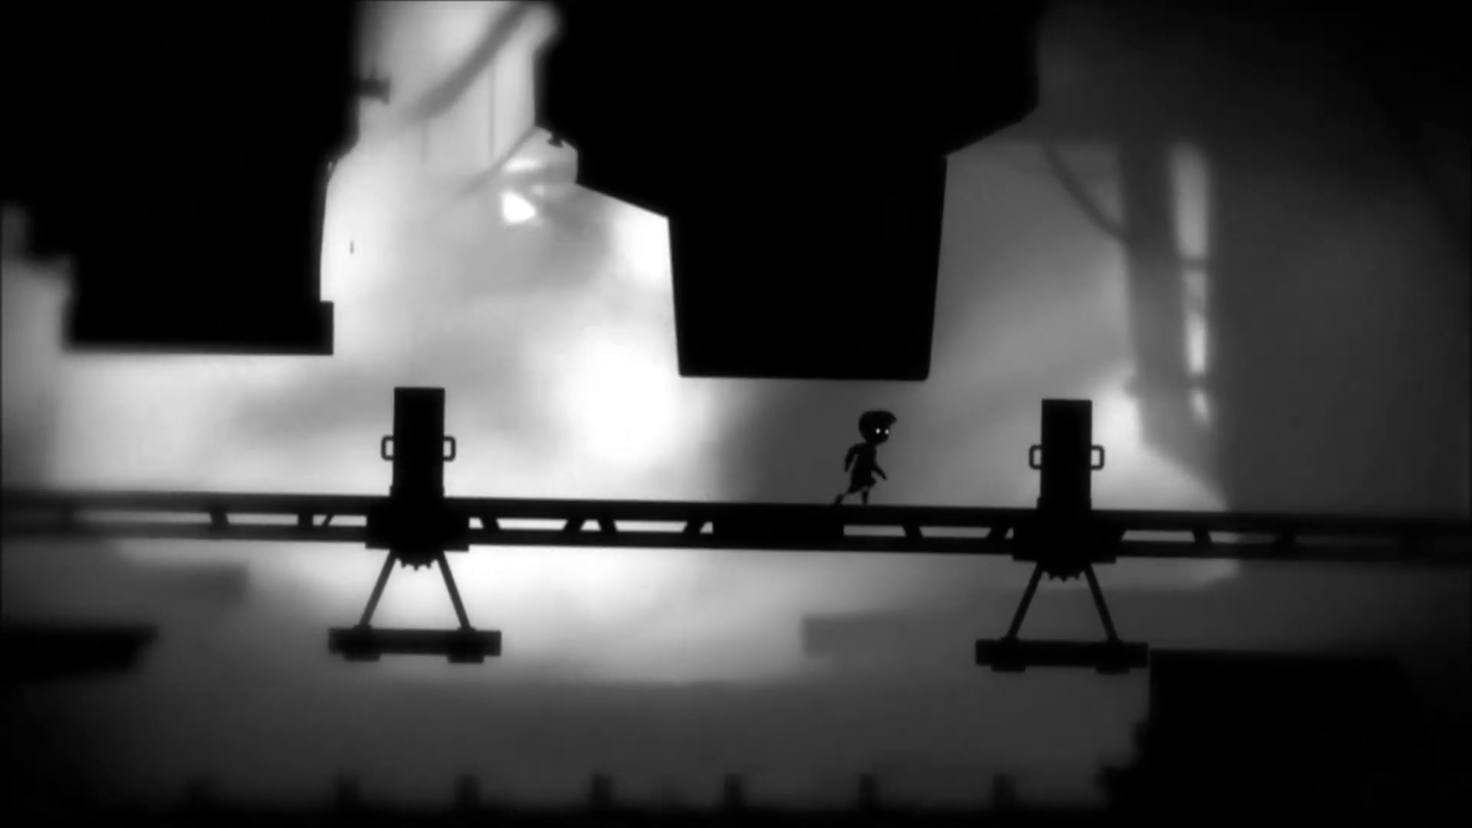
pyautogui.press('Right')
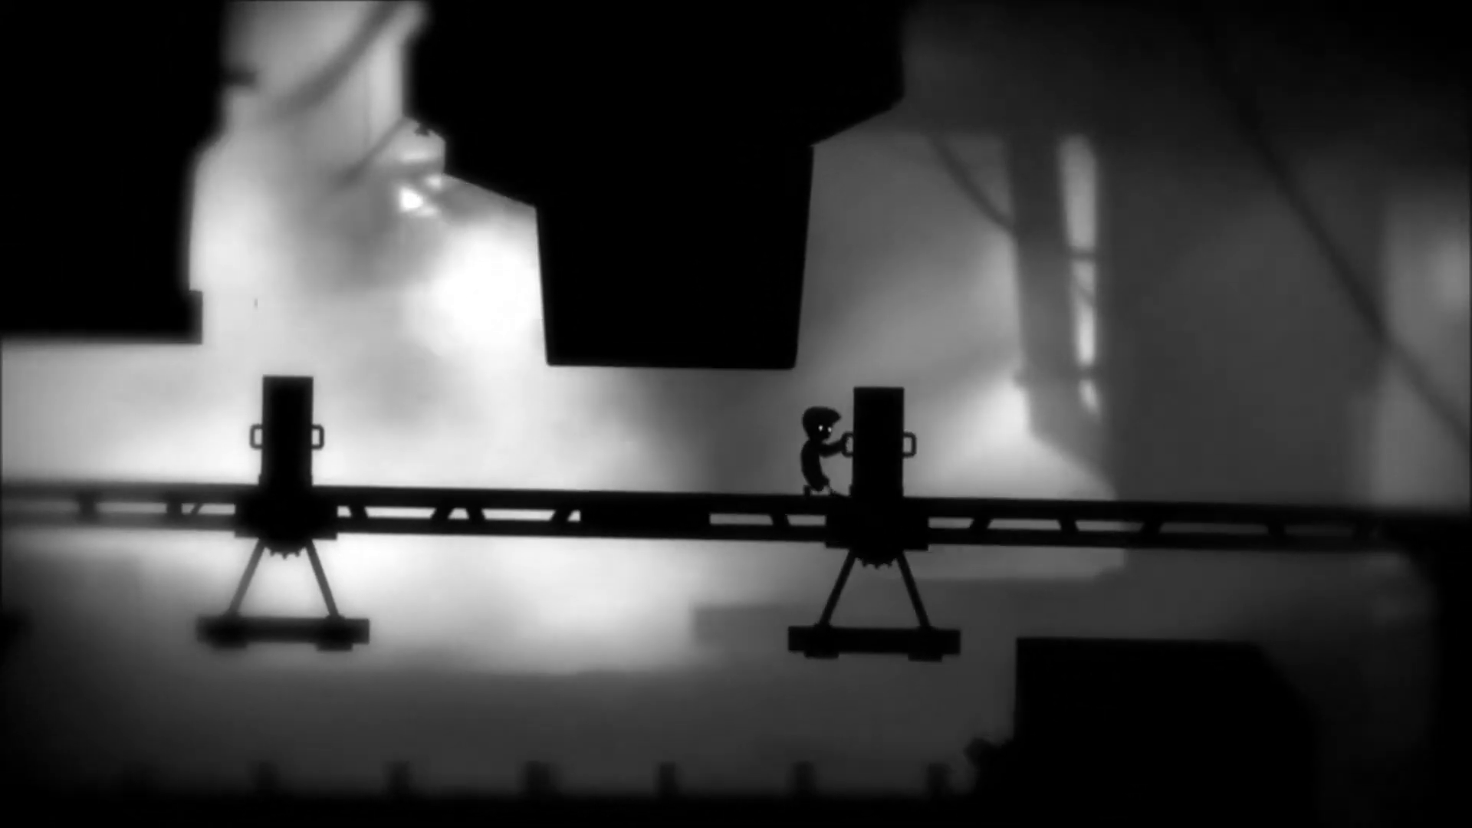
pyautogui.press('Left')
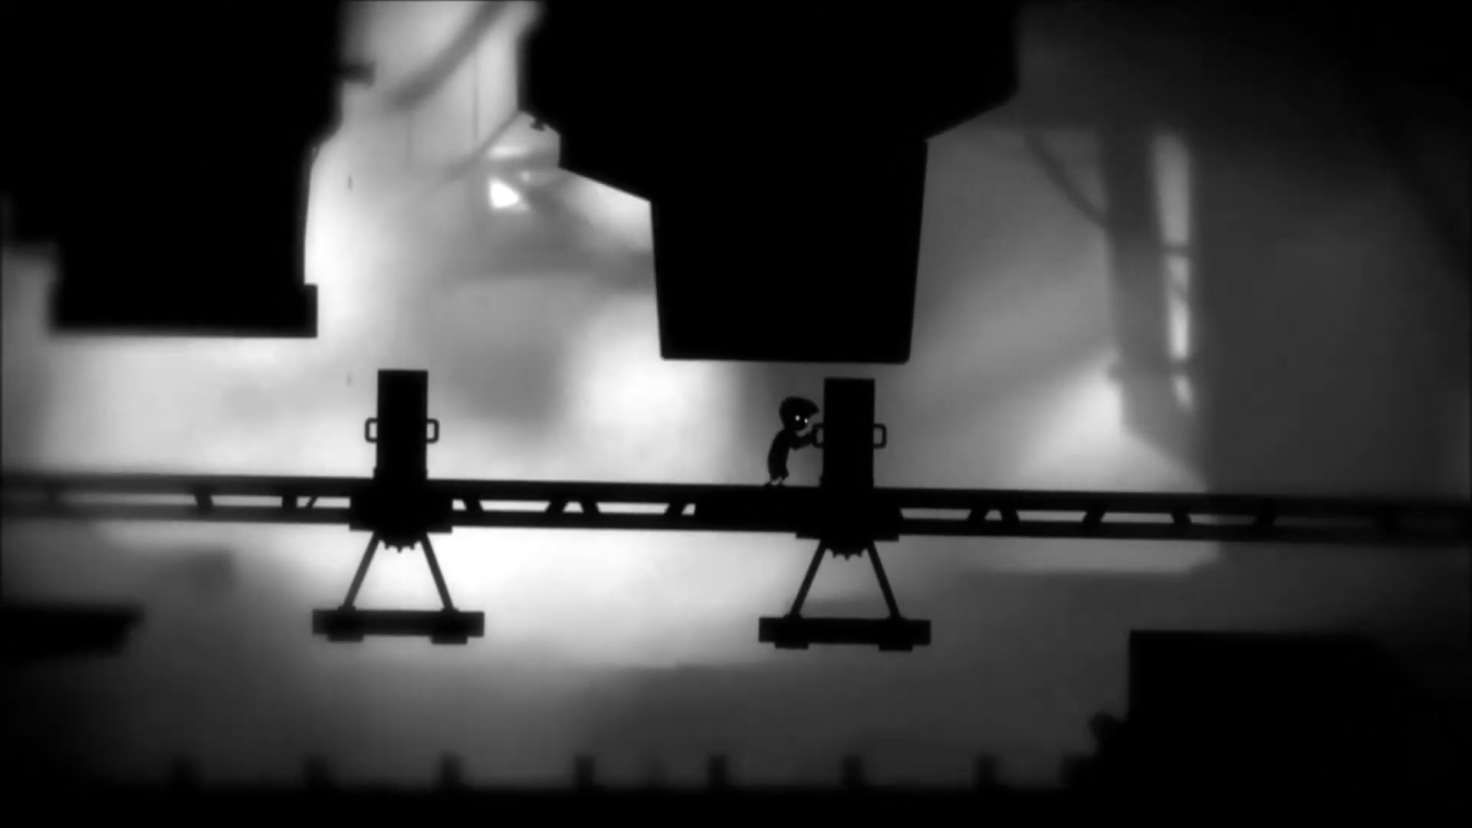
pyautogui.press('Left')
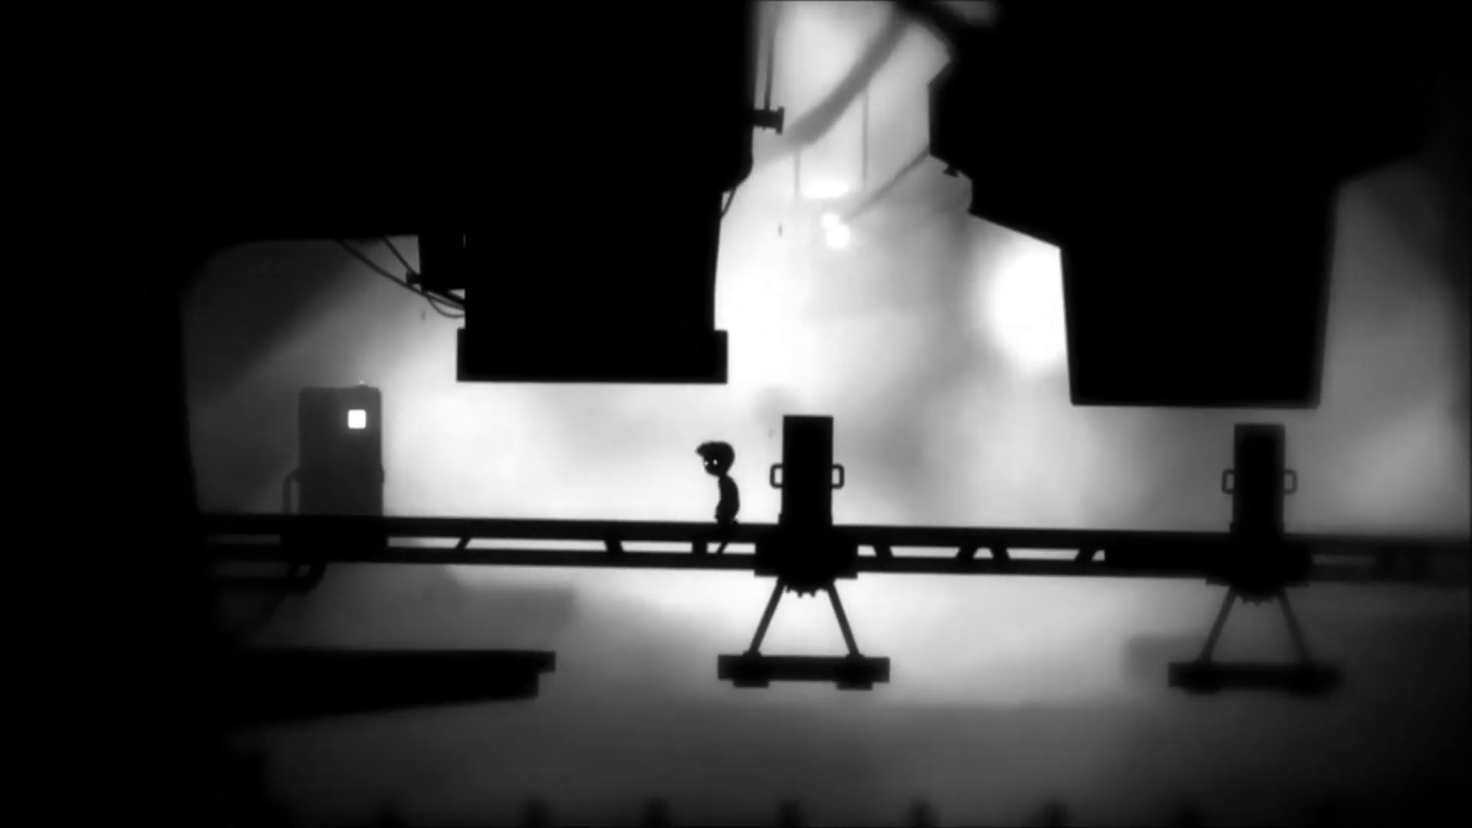
pyautogui.press('Right')
pyautogui.hotkey('ctrl', 'Left')
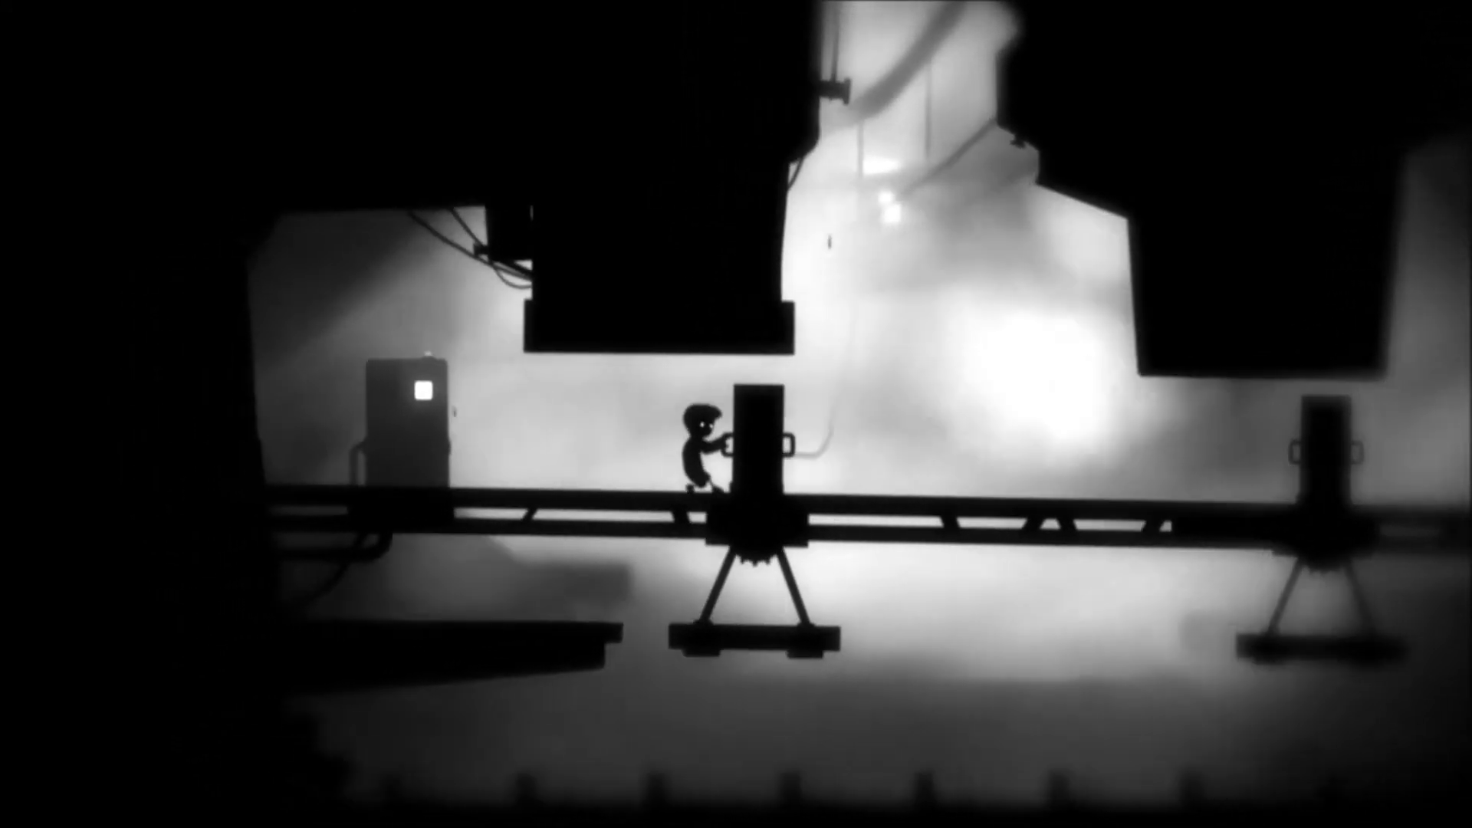
pyautogui.press('Left')
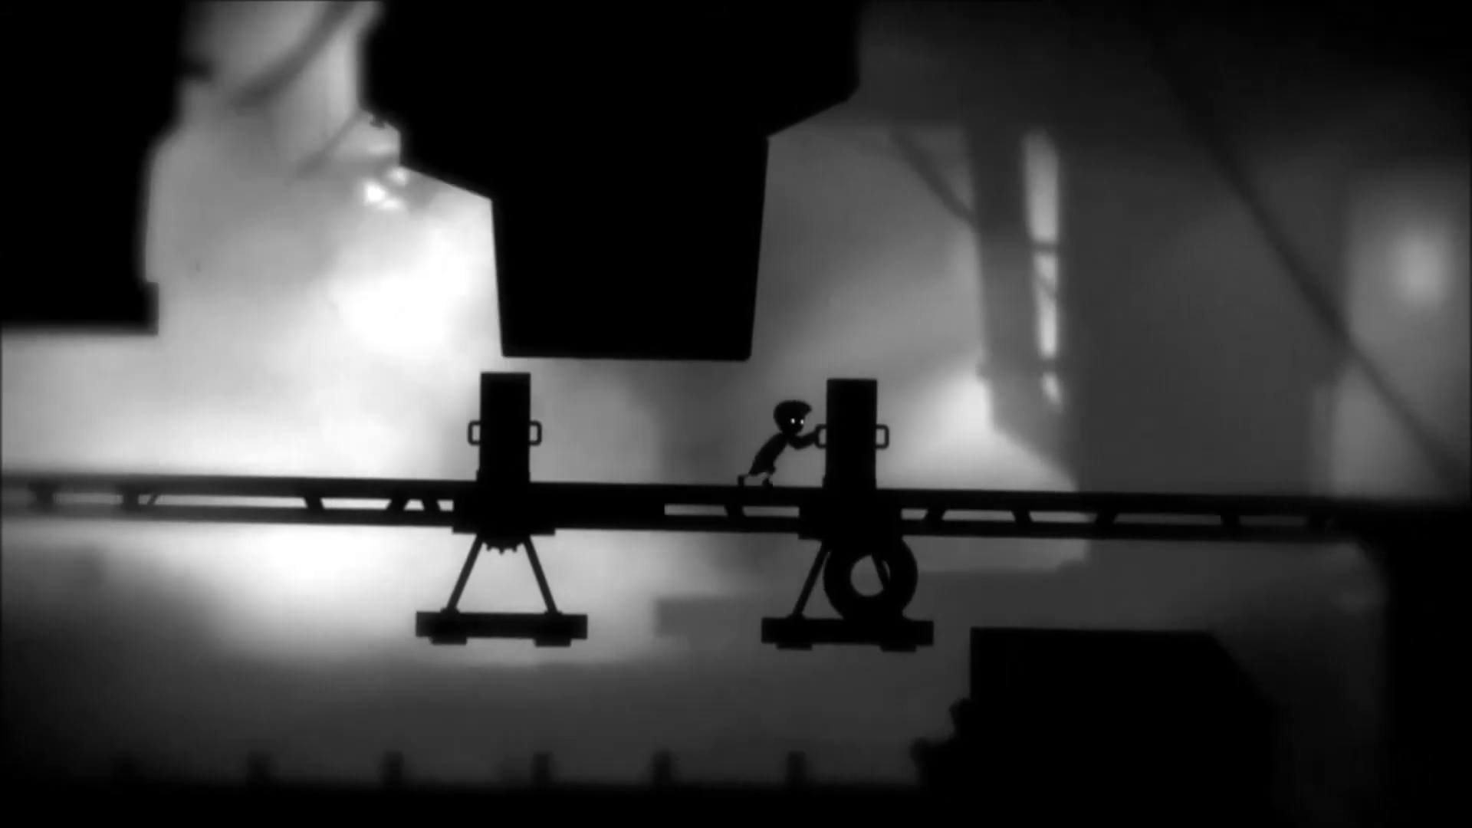
pyautogui.press('Right')
pyautogui.press('Up')
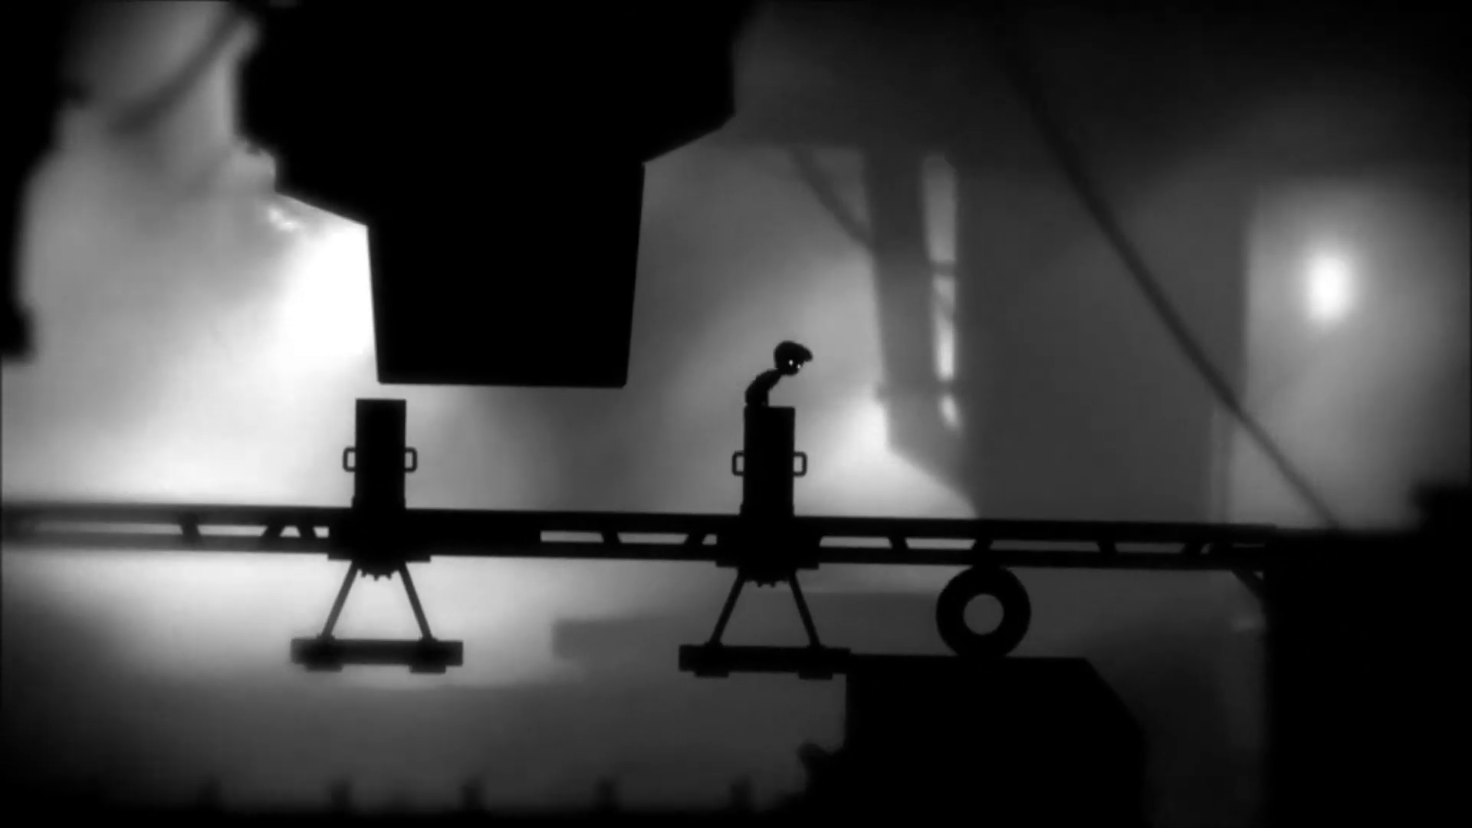
pyautogui.press('Up')
pyautogui.press('Right')
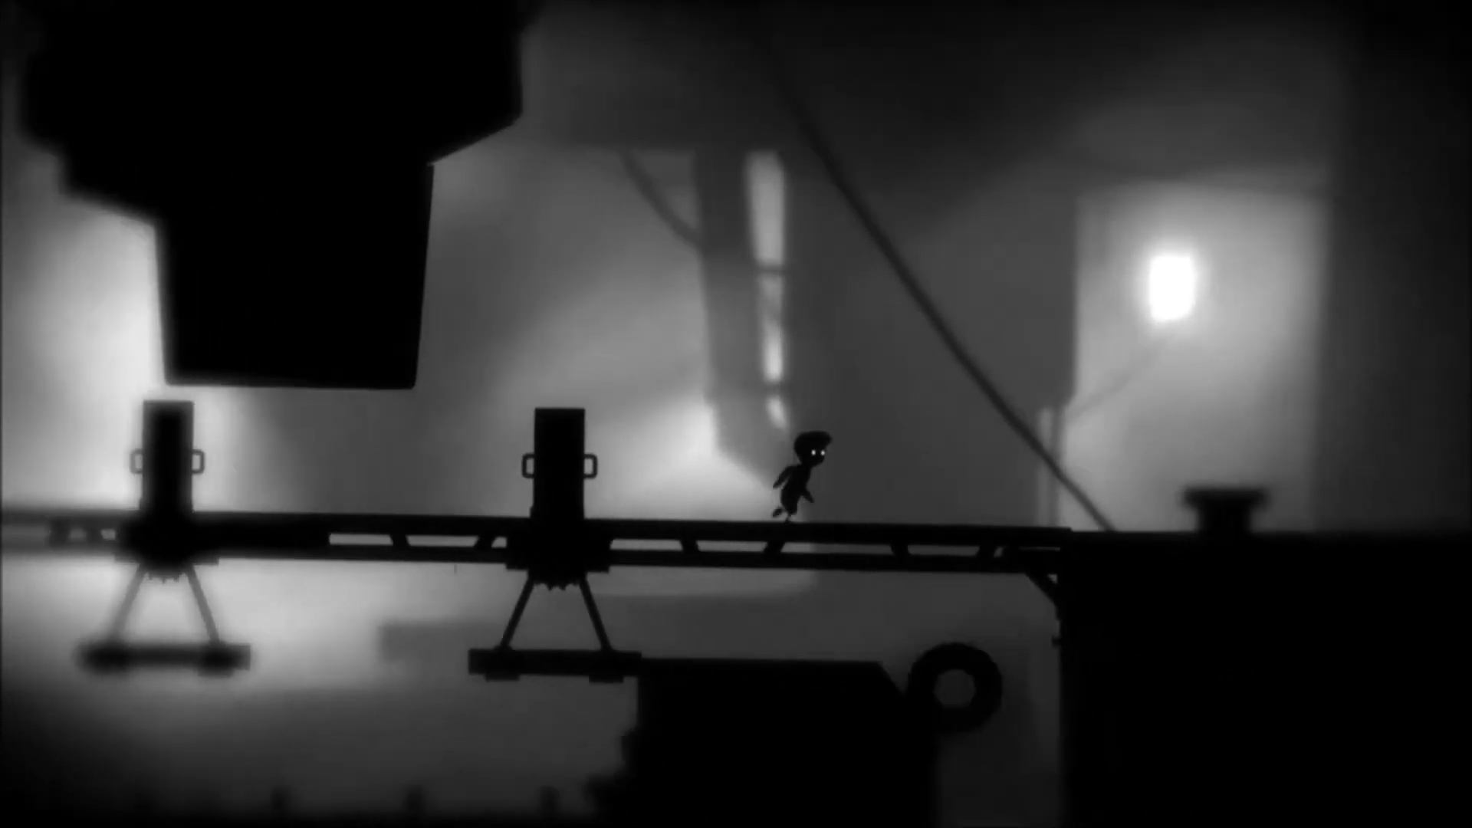
pyautogui.press('Right')
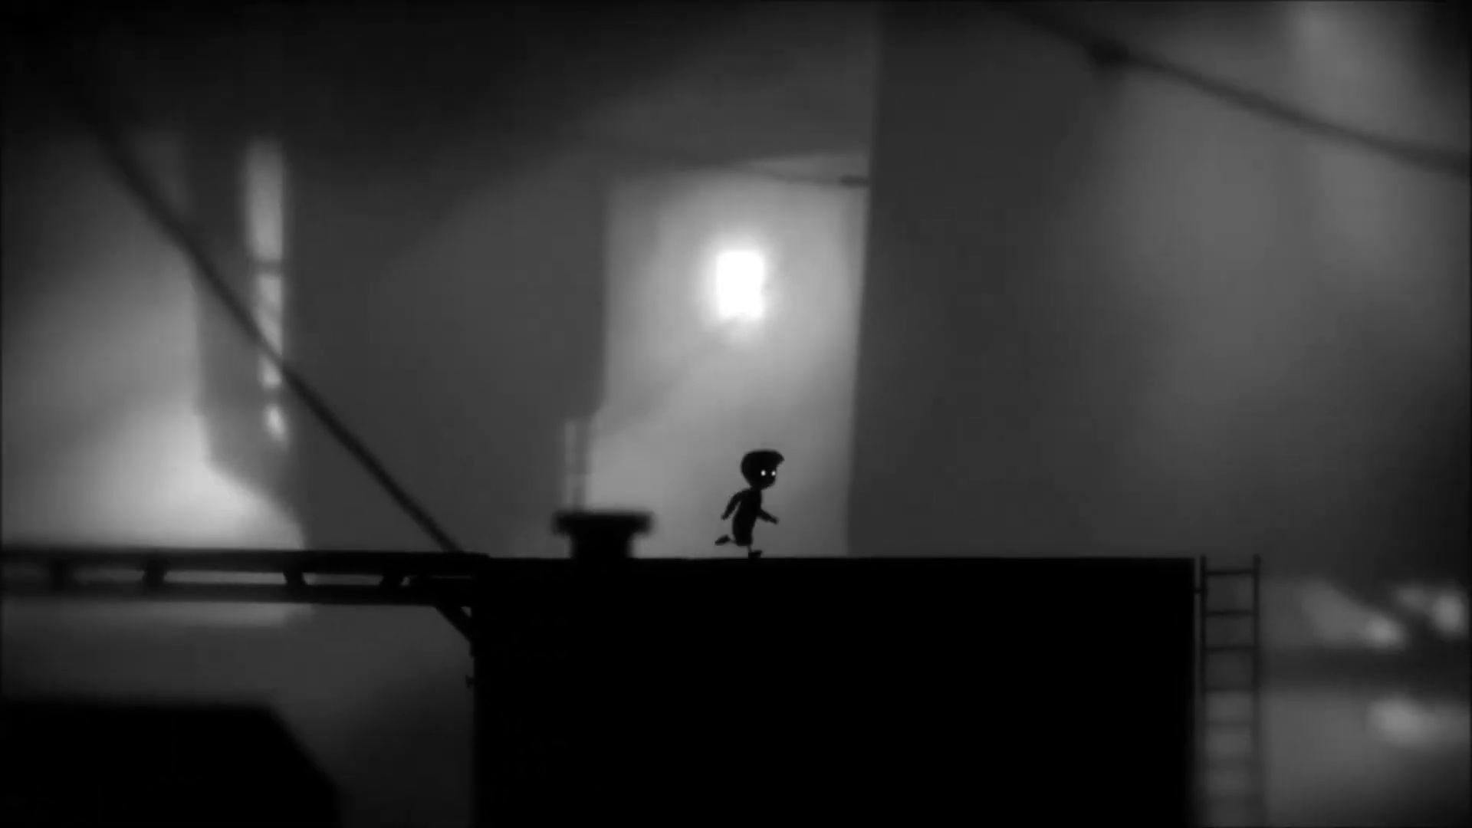
pyautogui.press('Right')
pyautogui.press('Up')
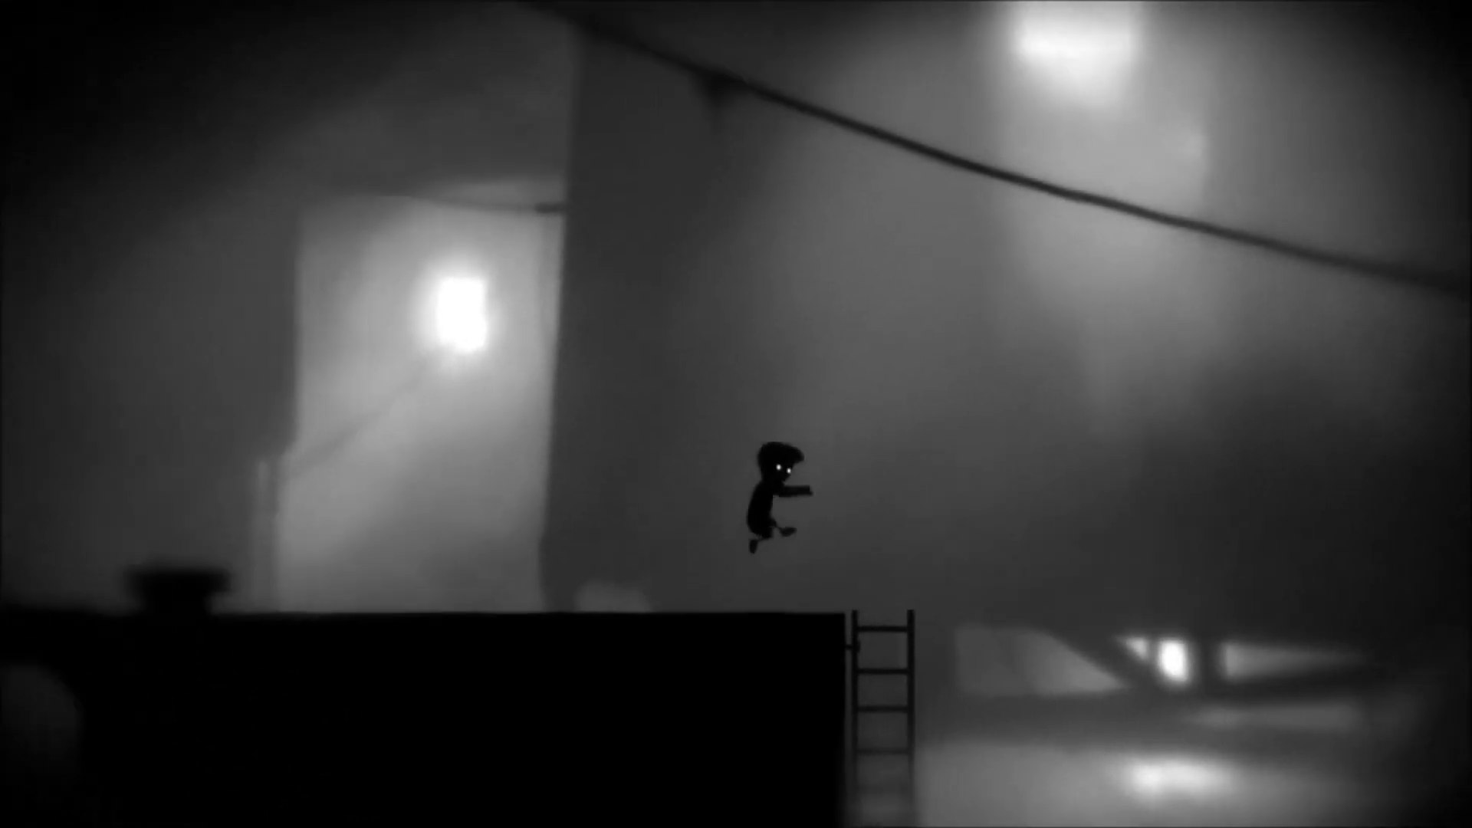
pyautogui.press('Right')
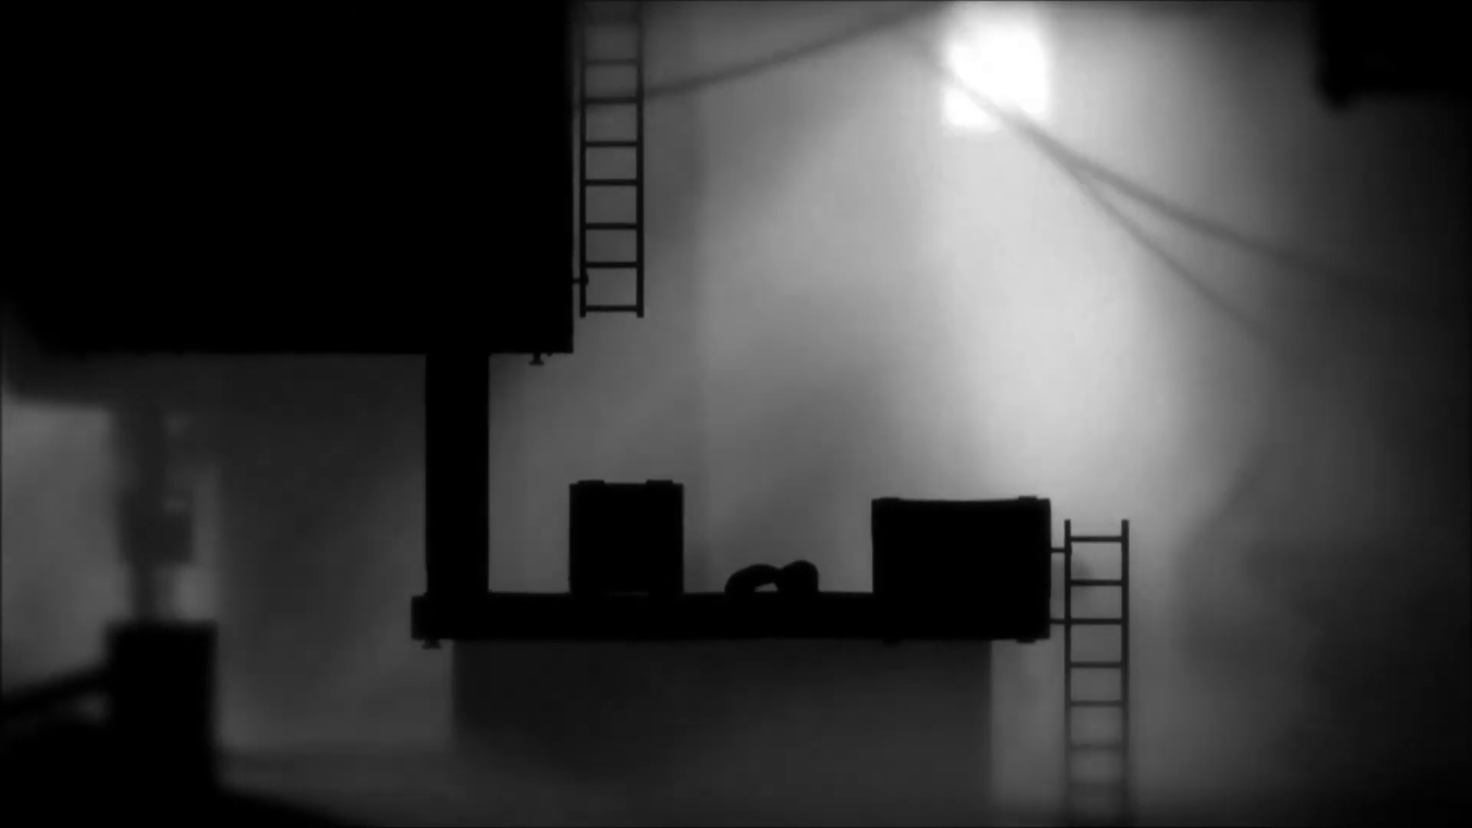
pyautogui.press('Right')
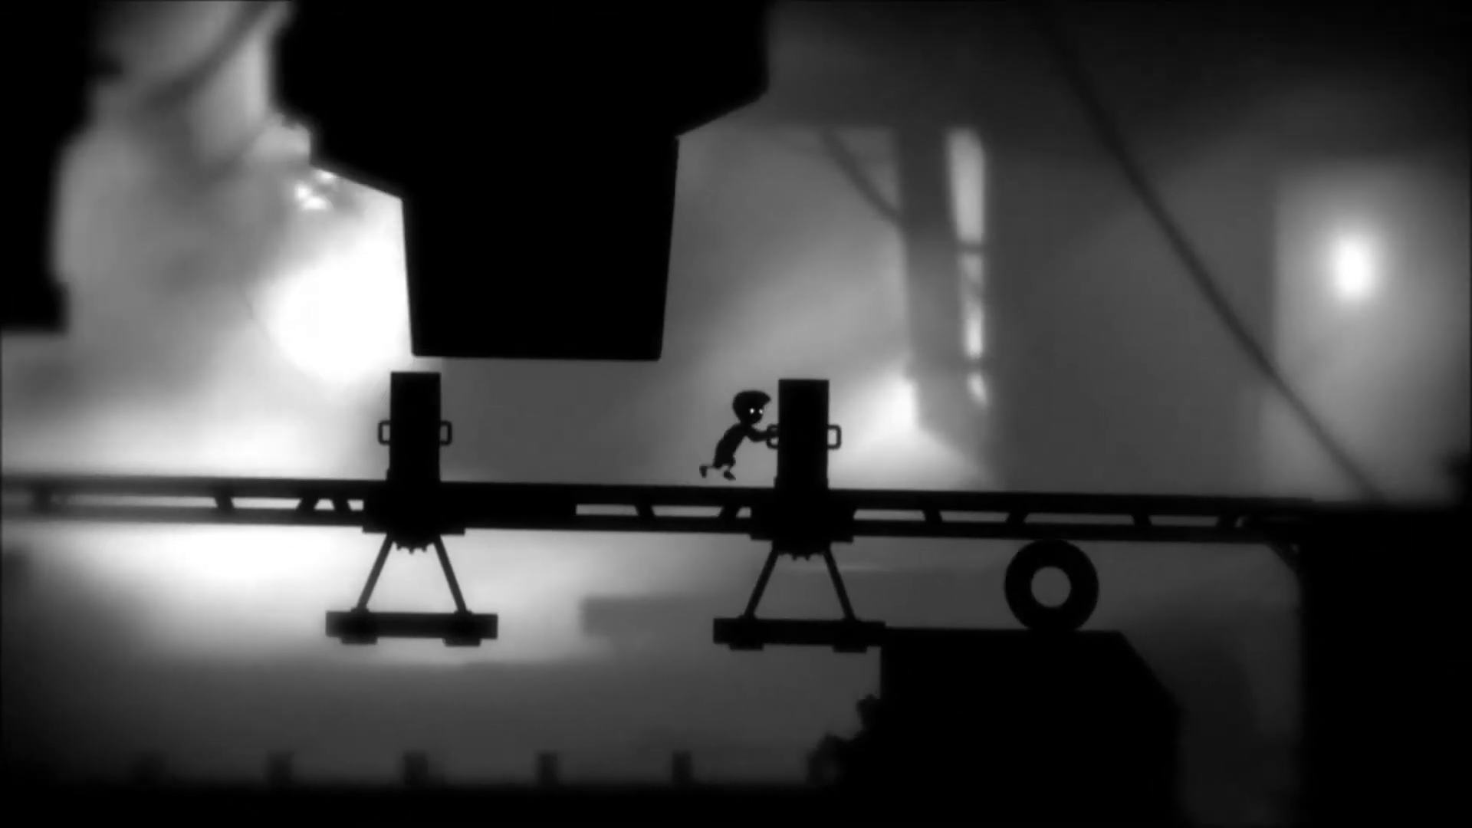
pyautogui.press('Up')
pyautogui.press('Up')
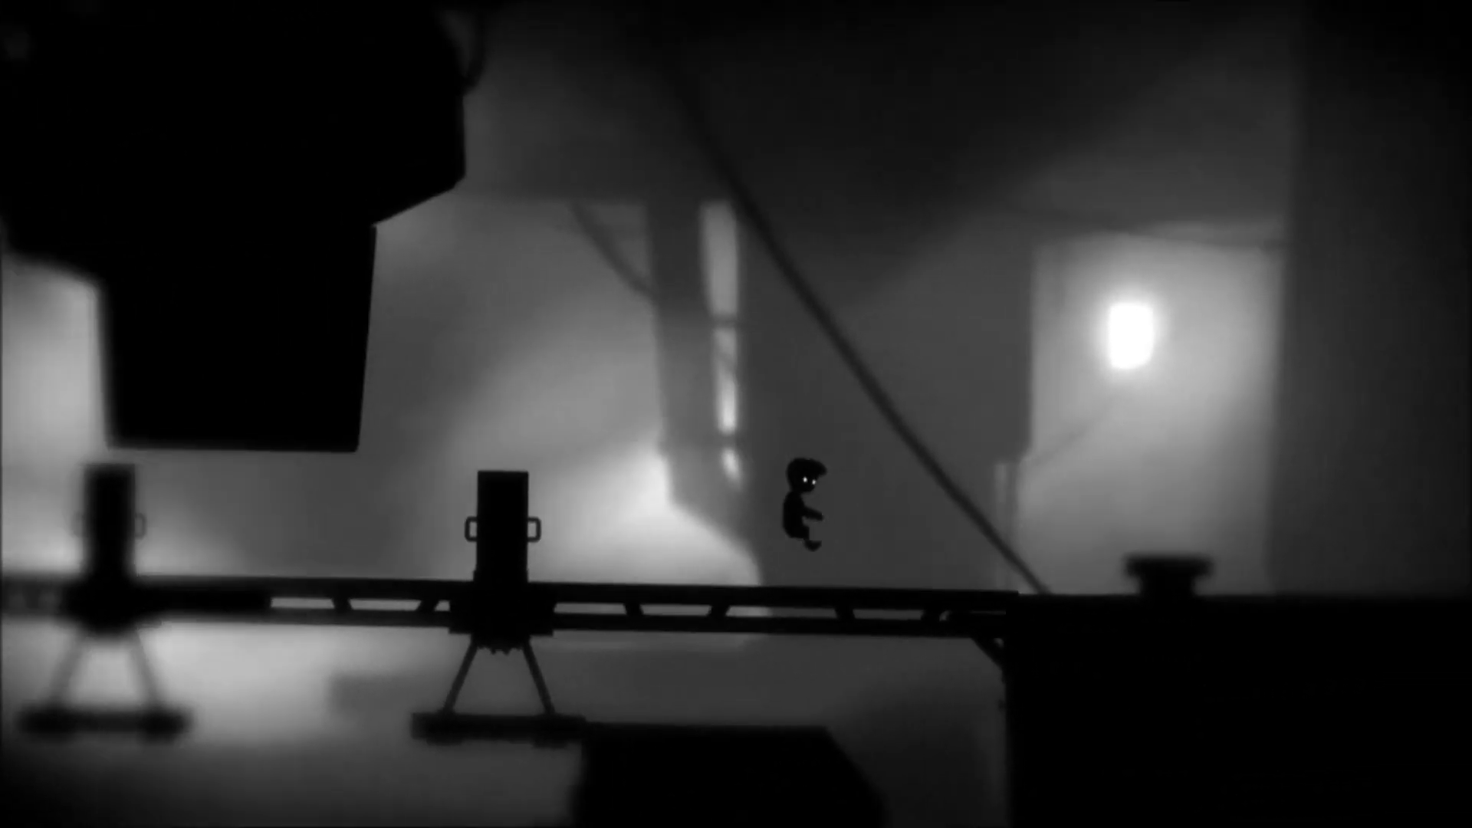
pyautogui.press('Right')
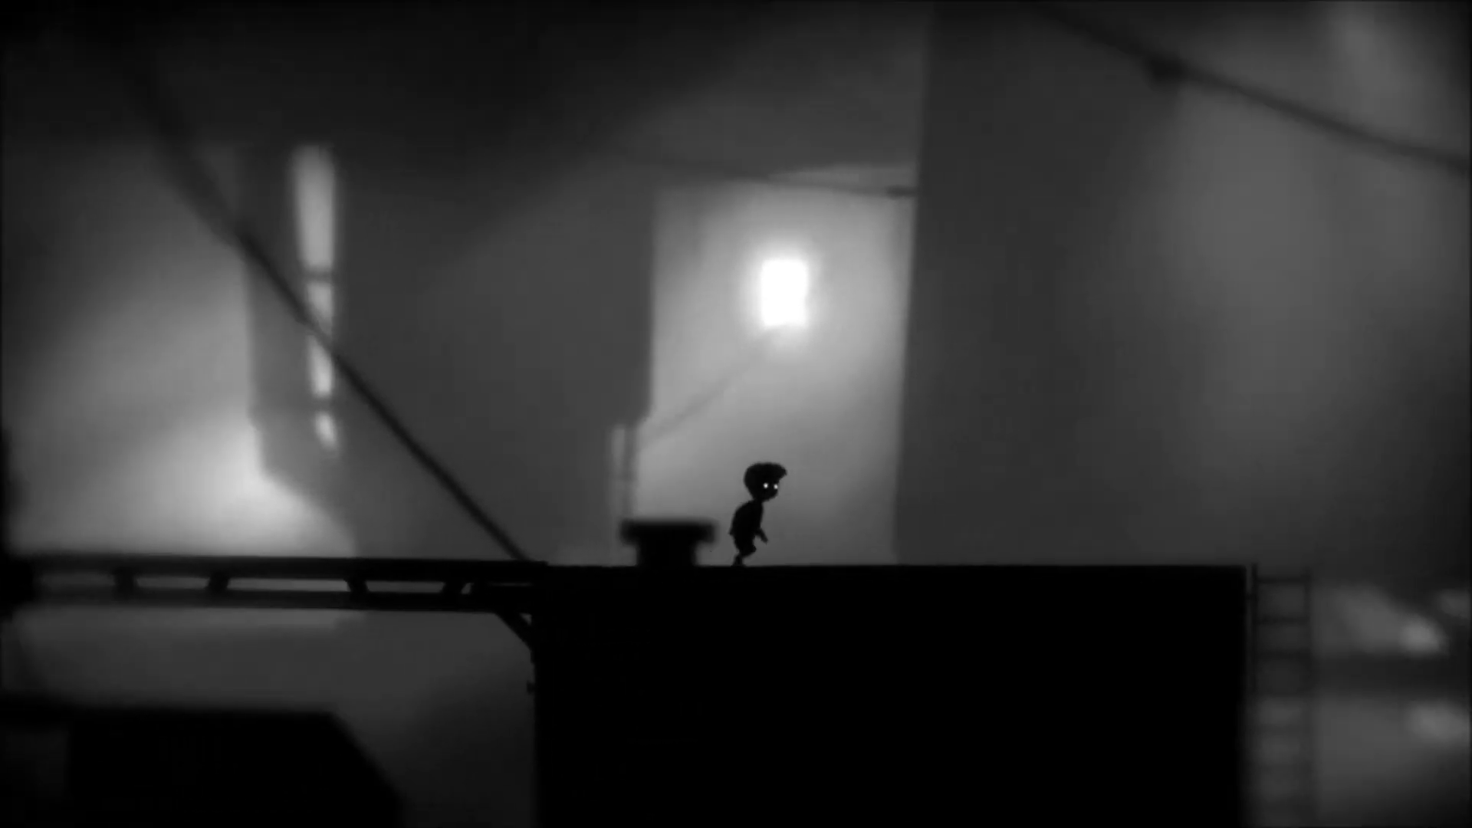
pyautogui.press('Right')
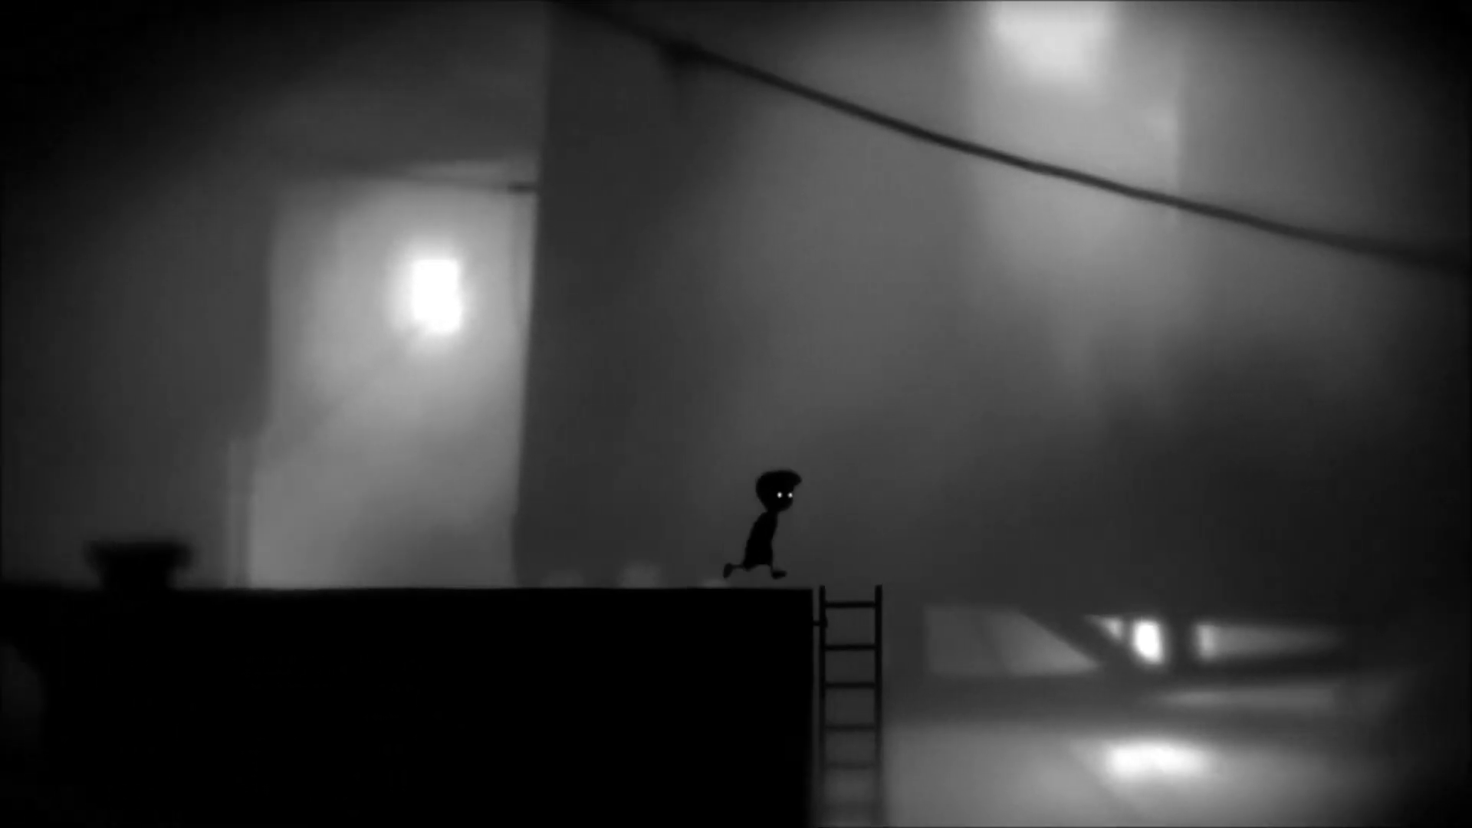
pyautogui.press('Down')
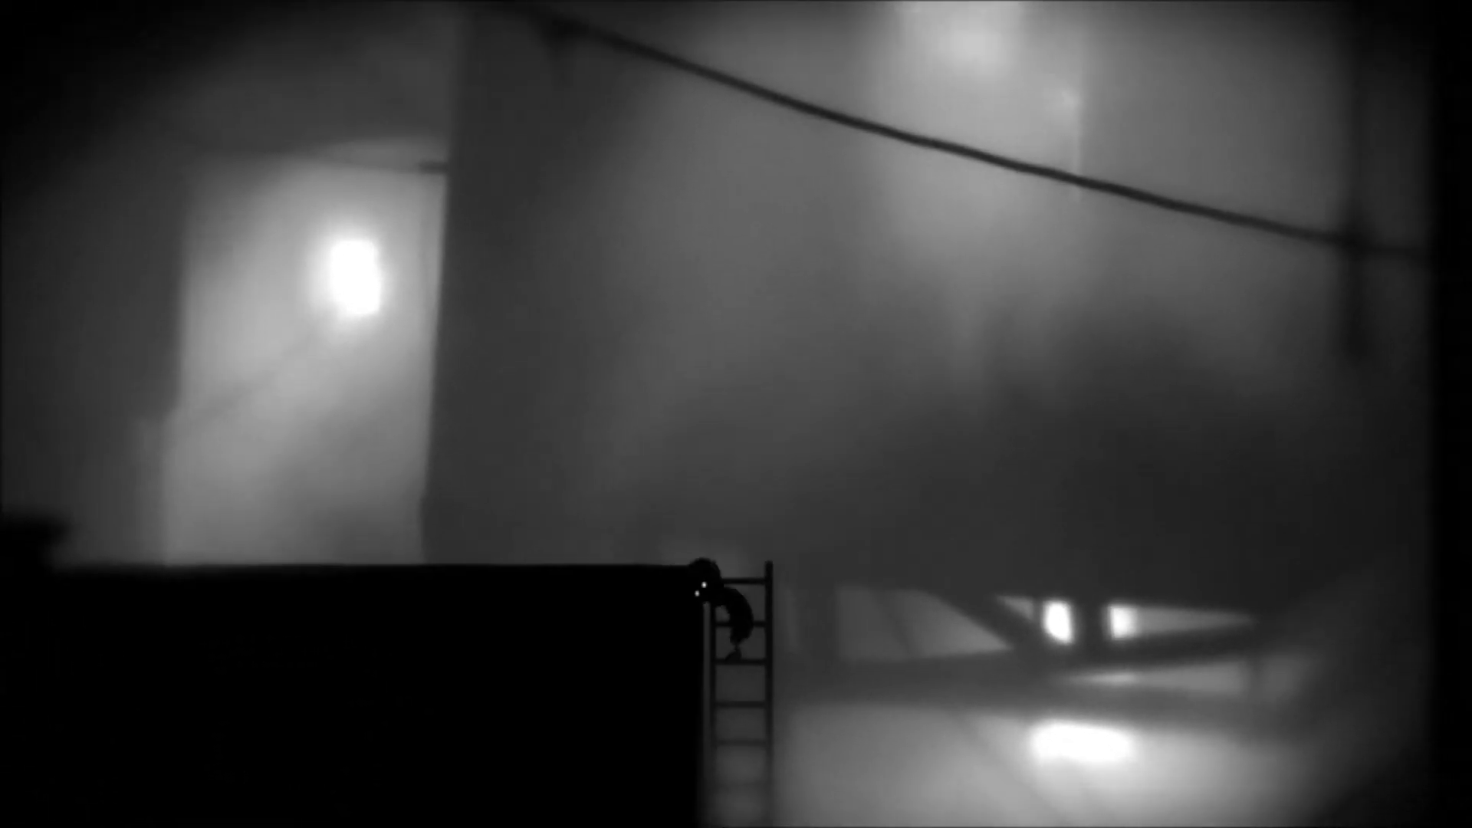
pyautogui.press('Down')
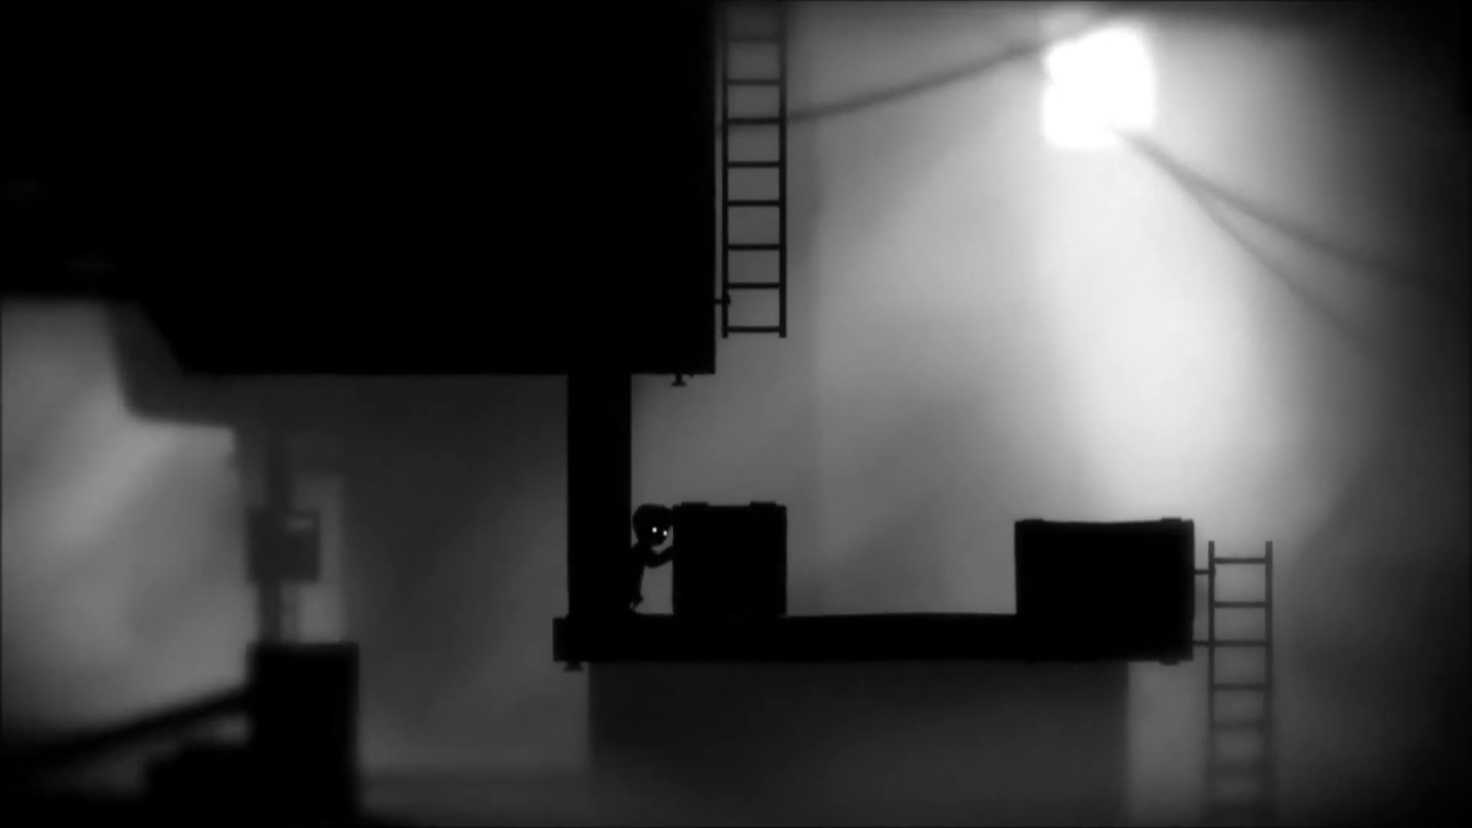
pyautogui.press('Up')
pyautogui.press('Right')
pyautogui.press('Up')
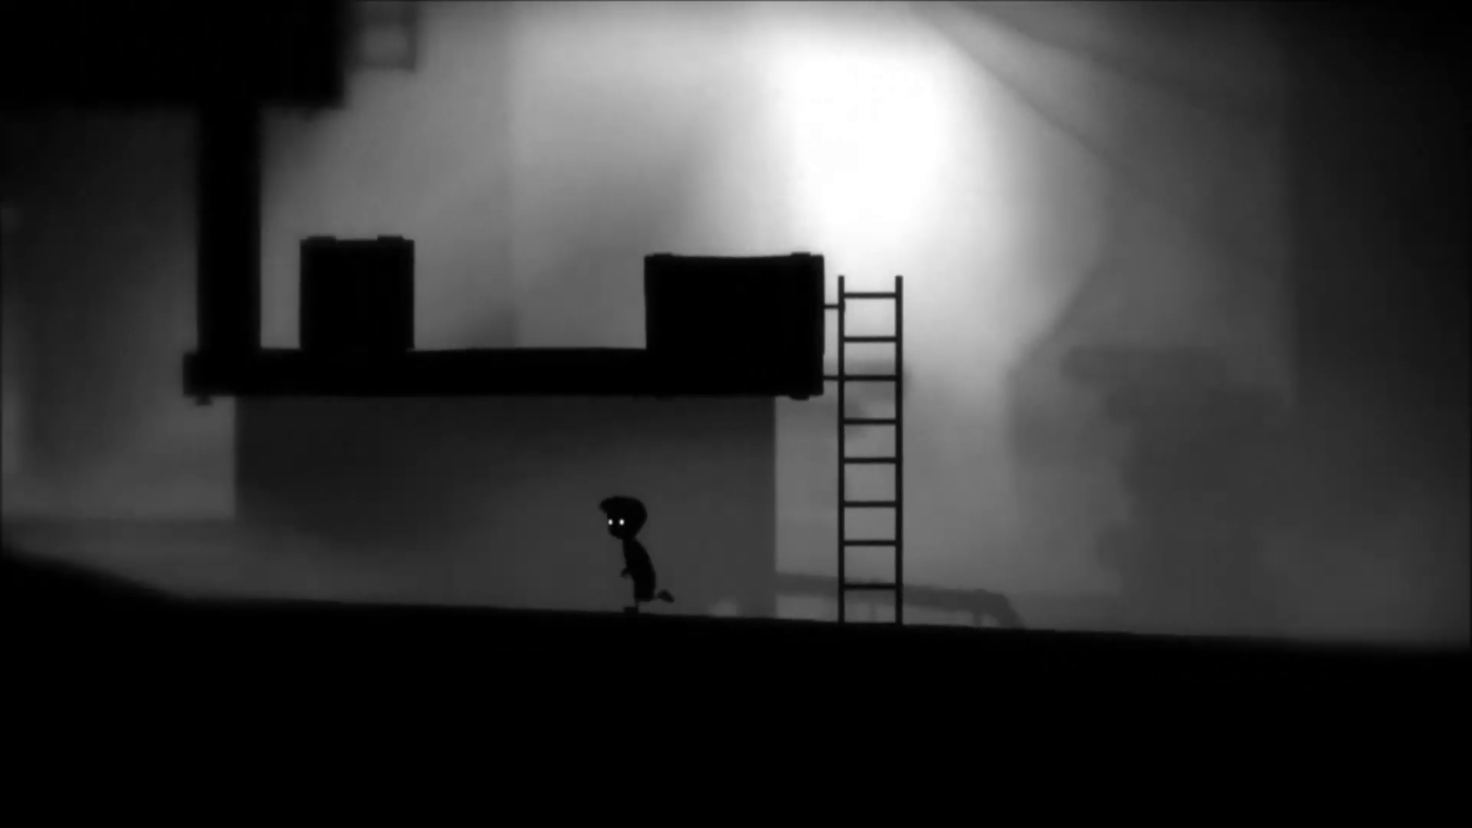
pyautogui.press('Left')
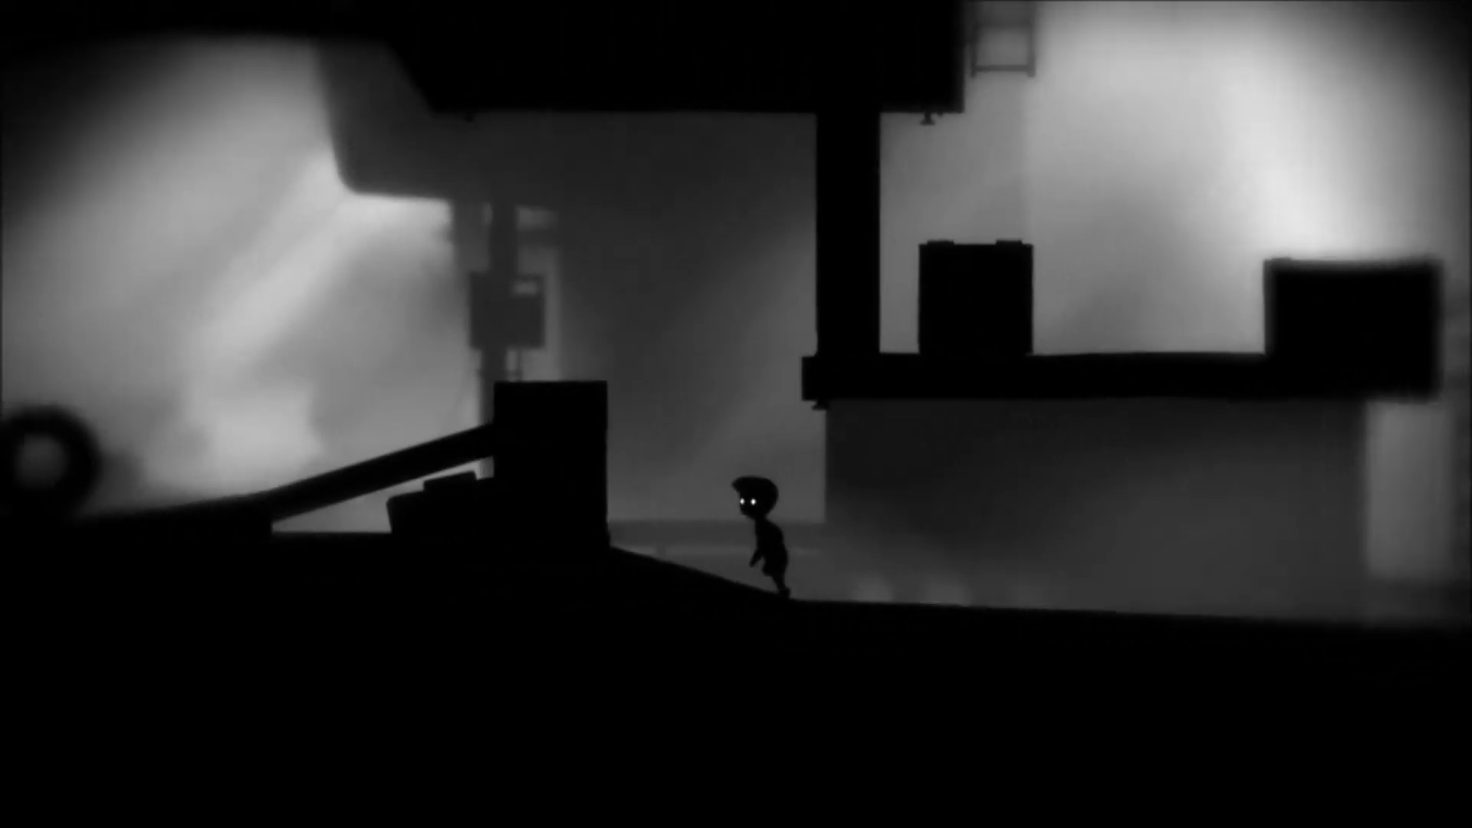
pyautogui.press('Left')
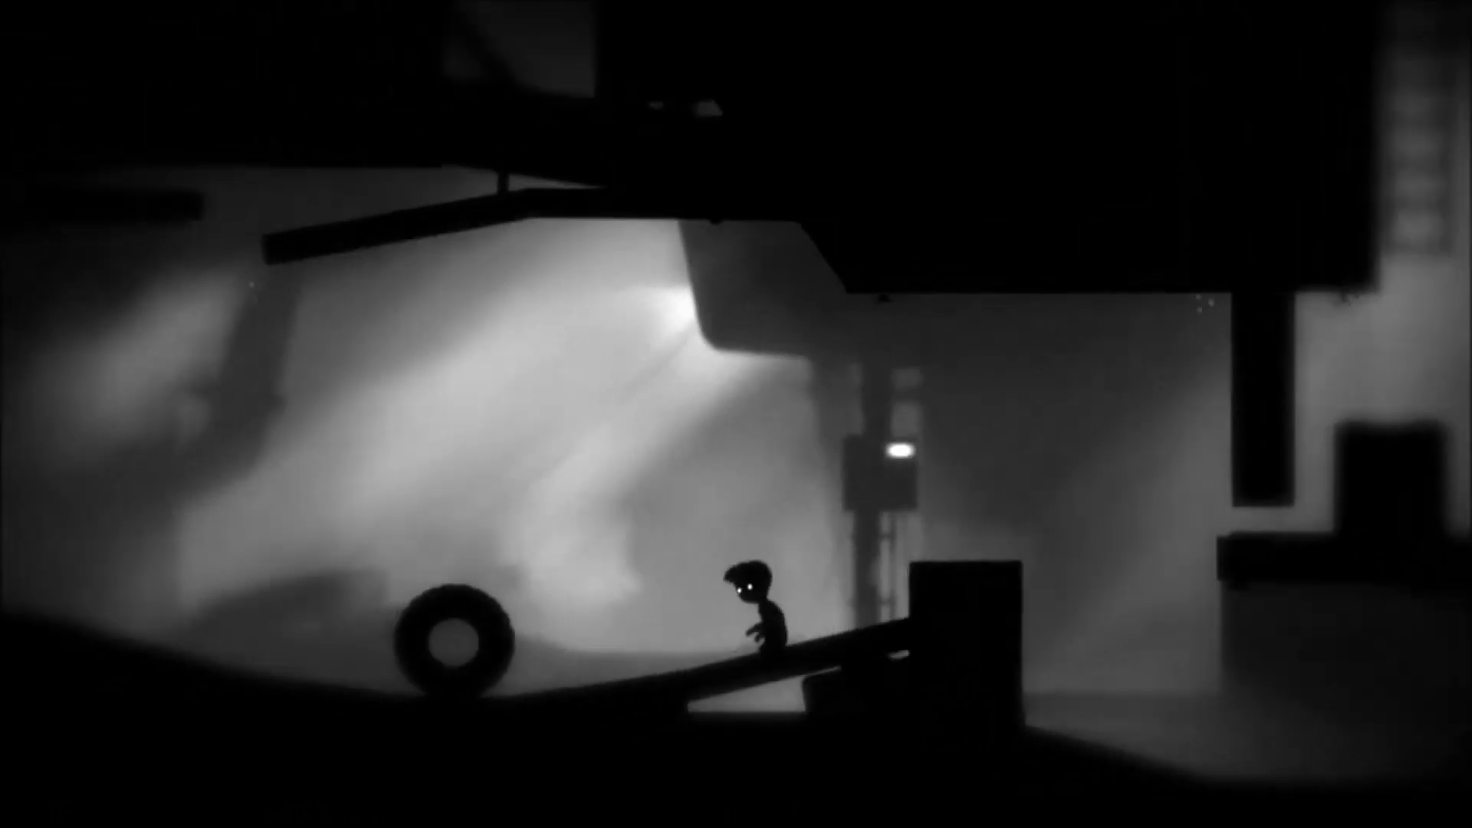
pyautogui.press('Left')
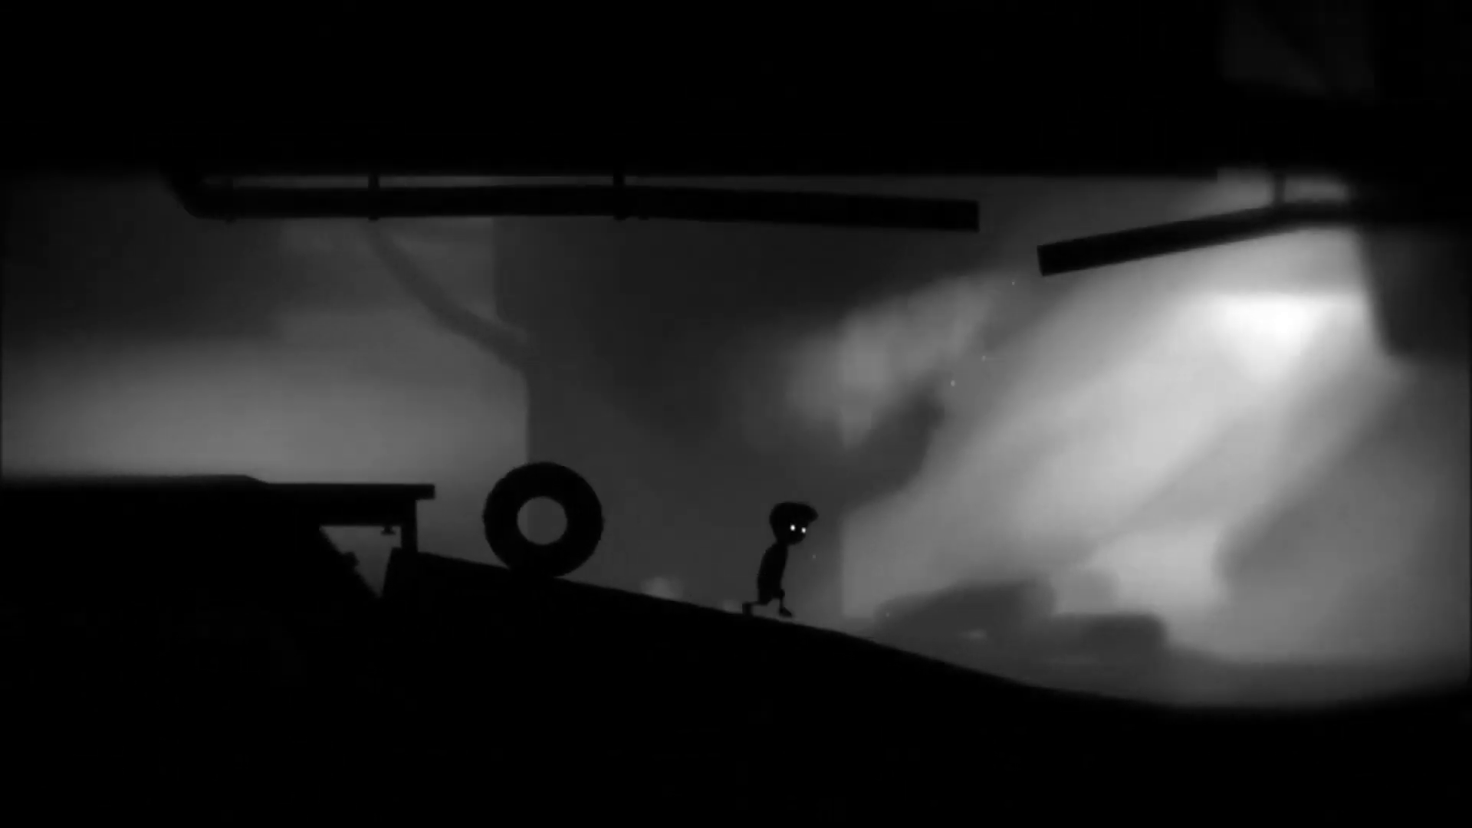
pyautogui.press('Right')
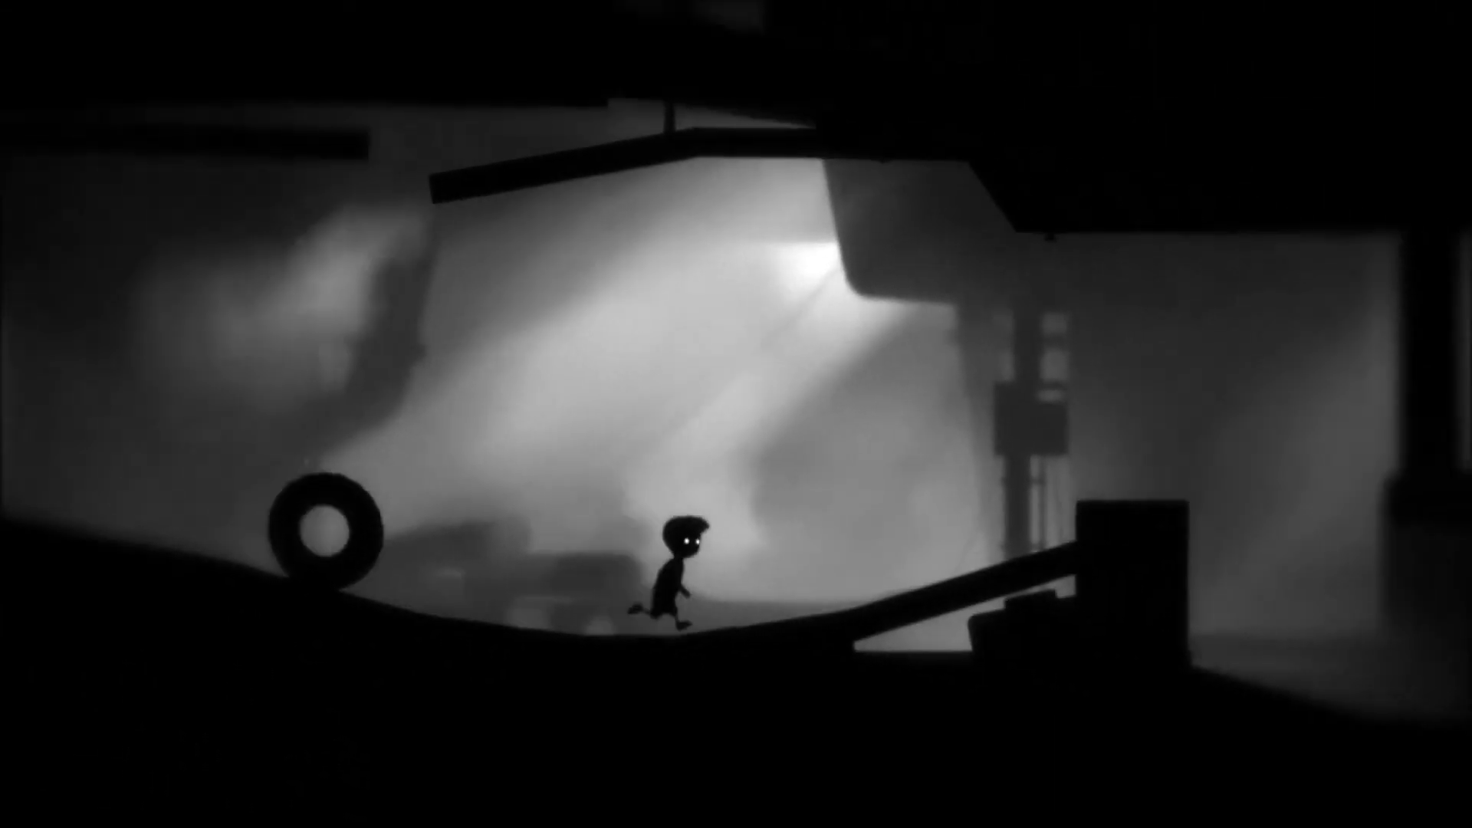
pyautogui.press('Up')
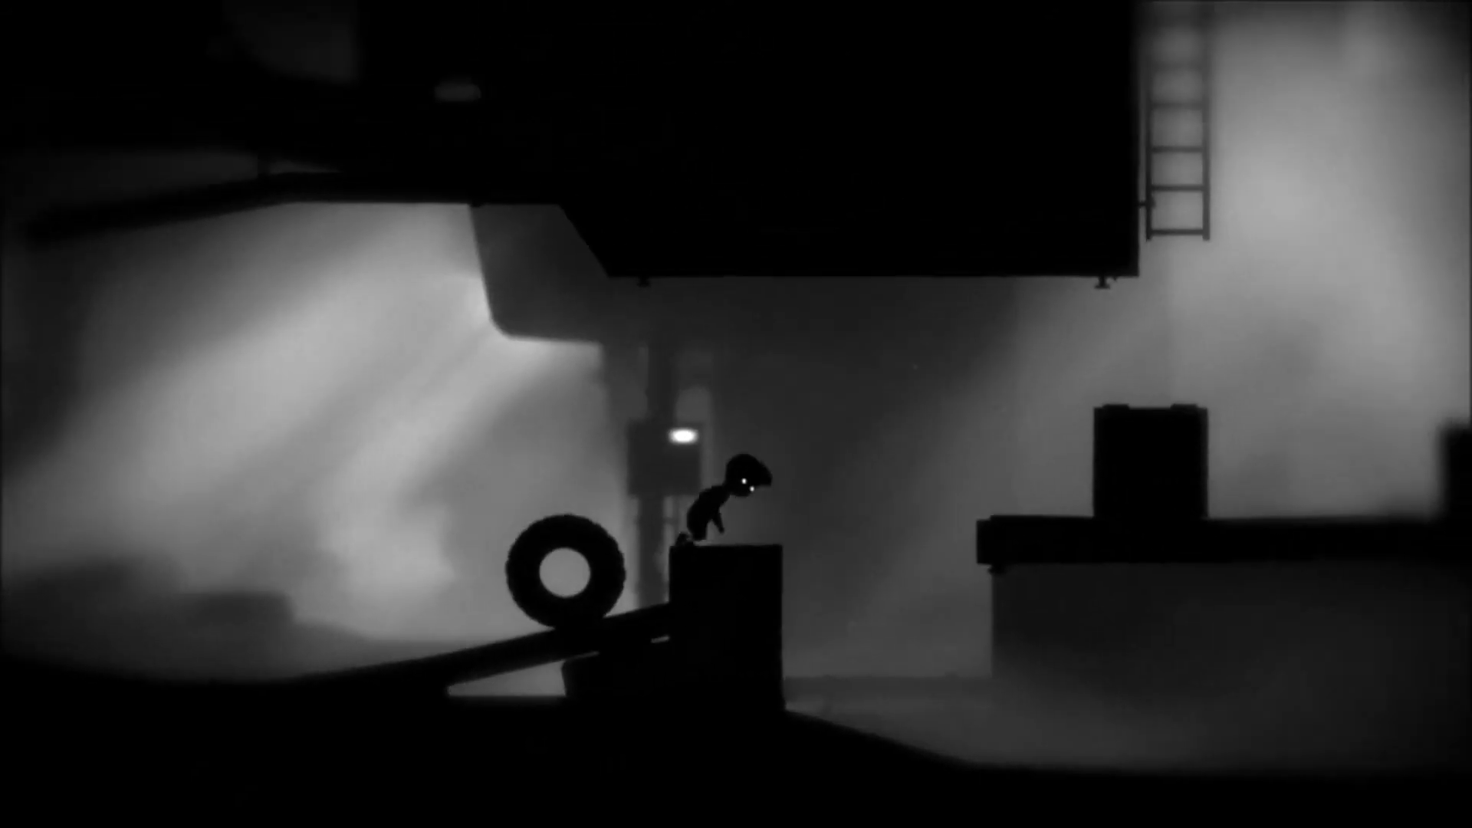
pyautogui.press('Right')
pyautogui.press('Up')
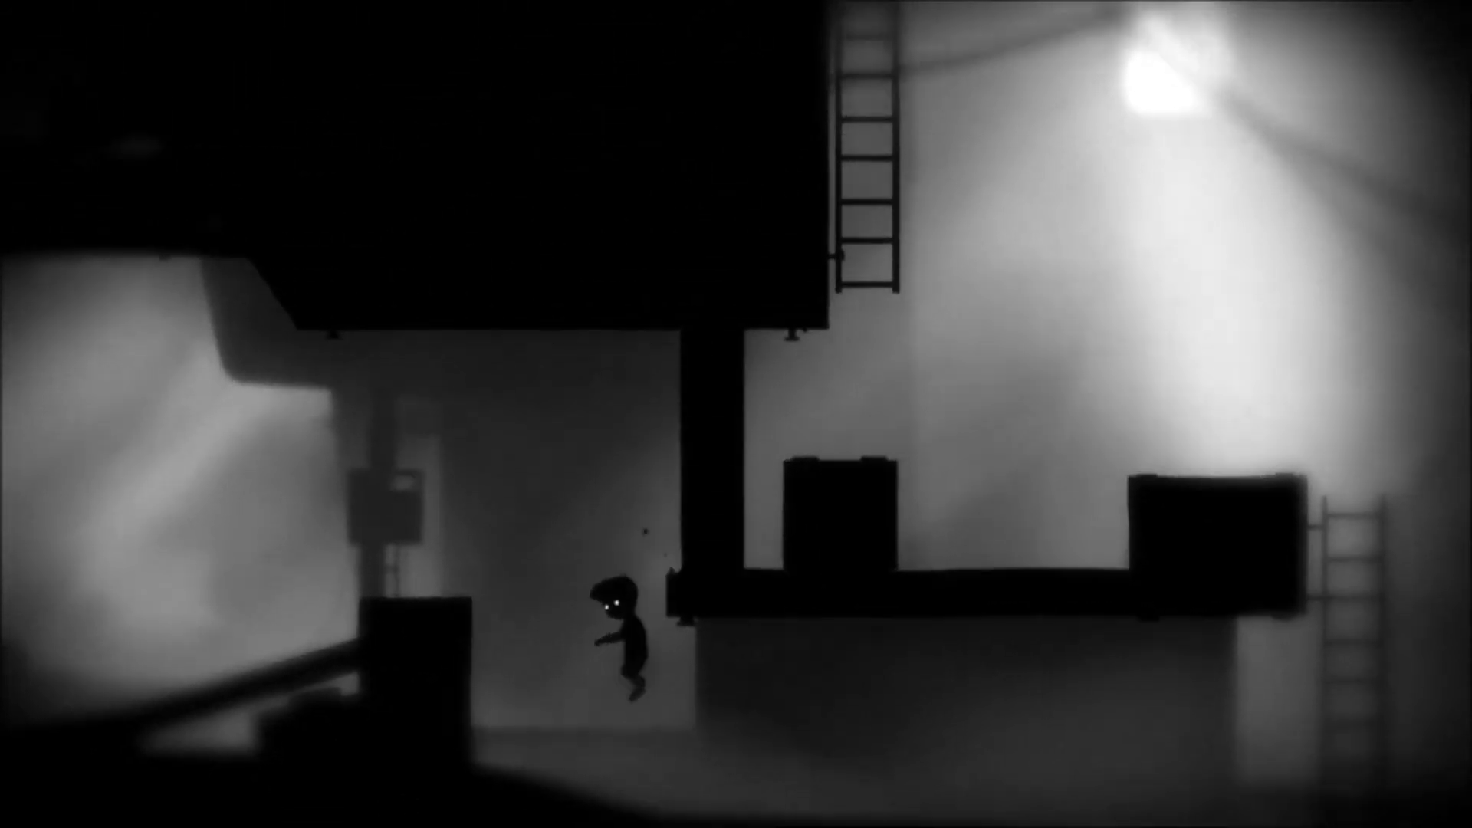
pyautogui.press('Left')
pyautogui.press('Up')
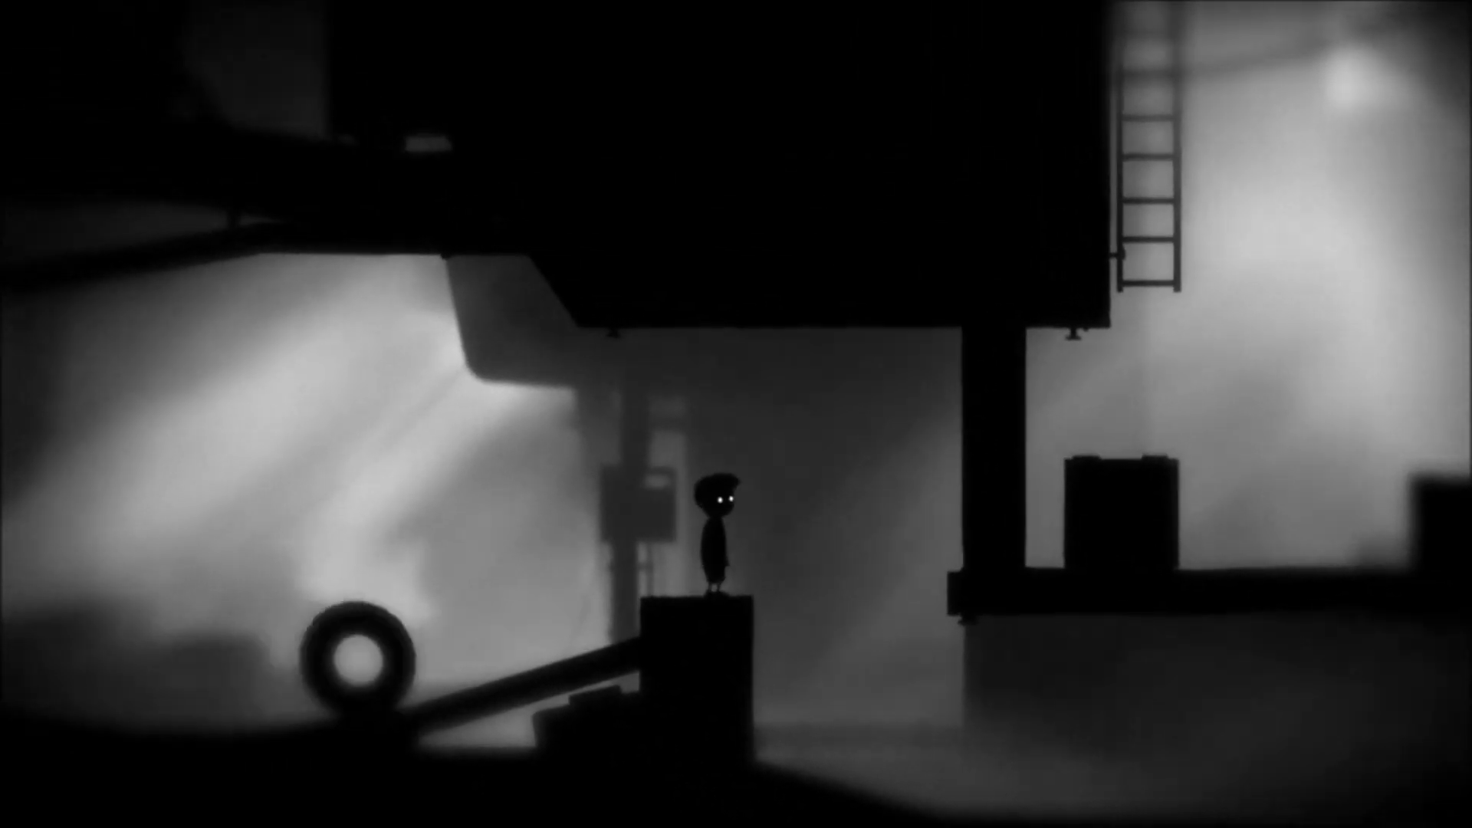
pyautogui.press('Right')
pyautogui.press('Up')
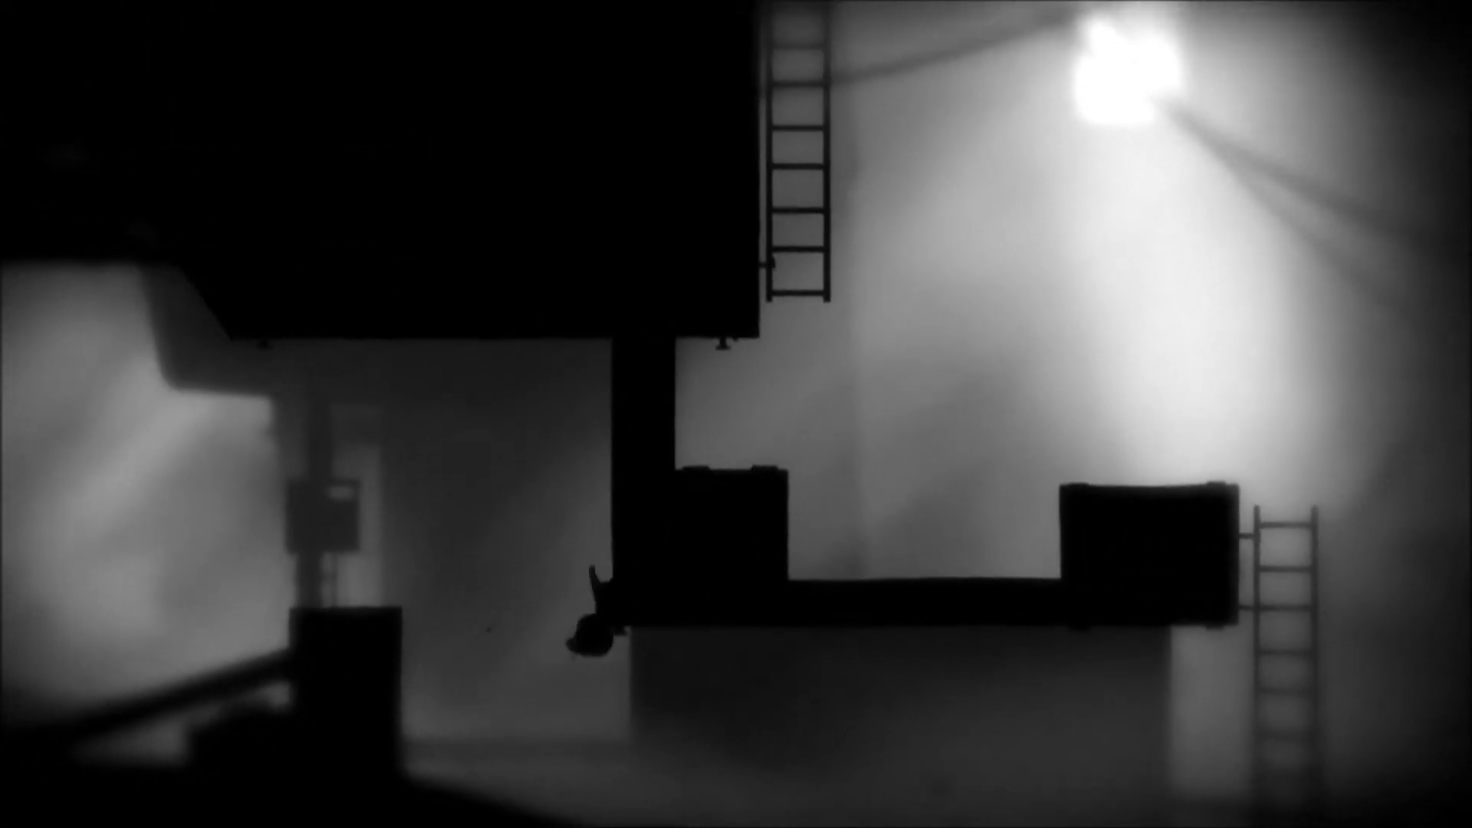
pyautogui.press('Down')
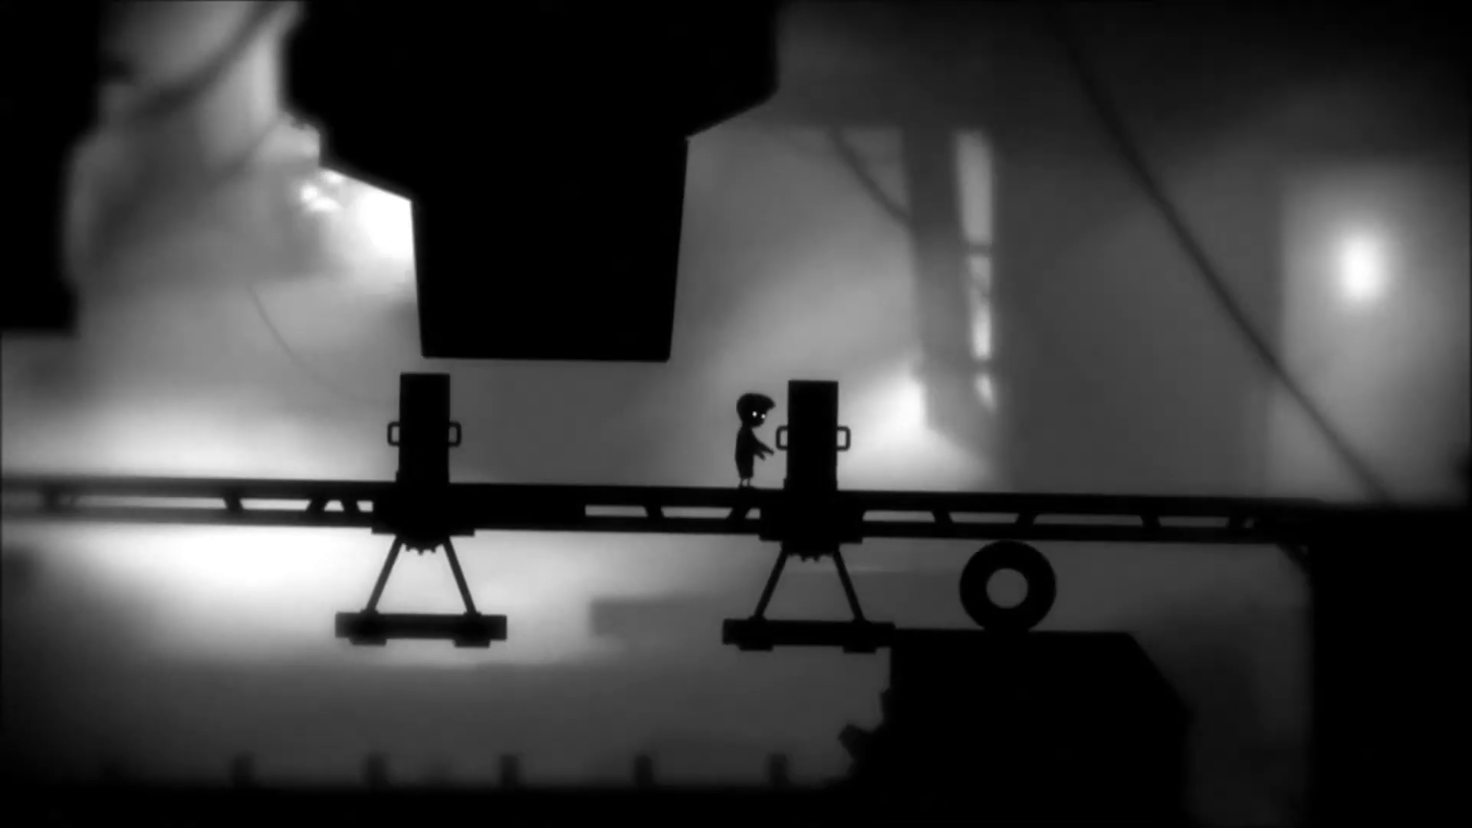
pyautogui.press('Up')
pyautogui.press('Up')
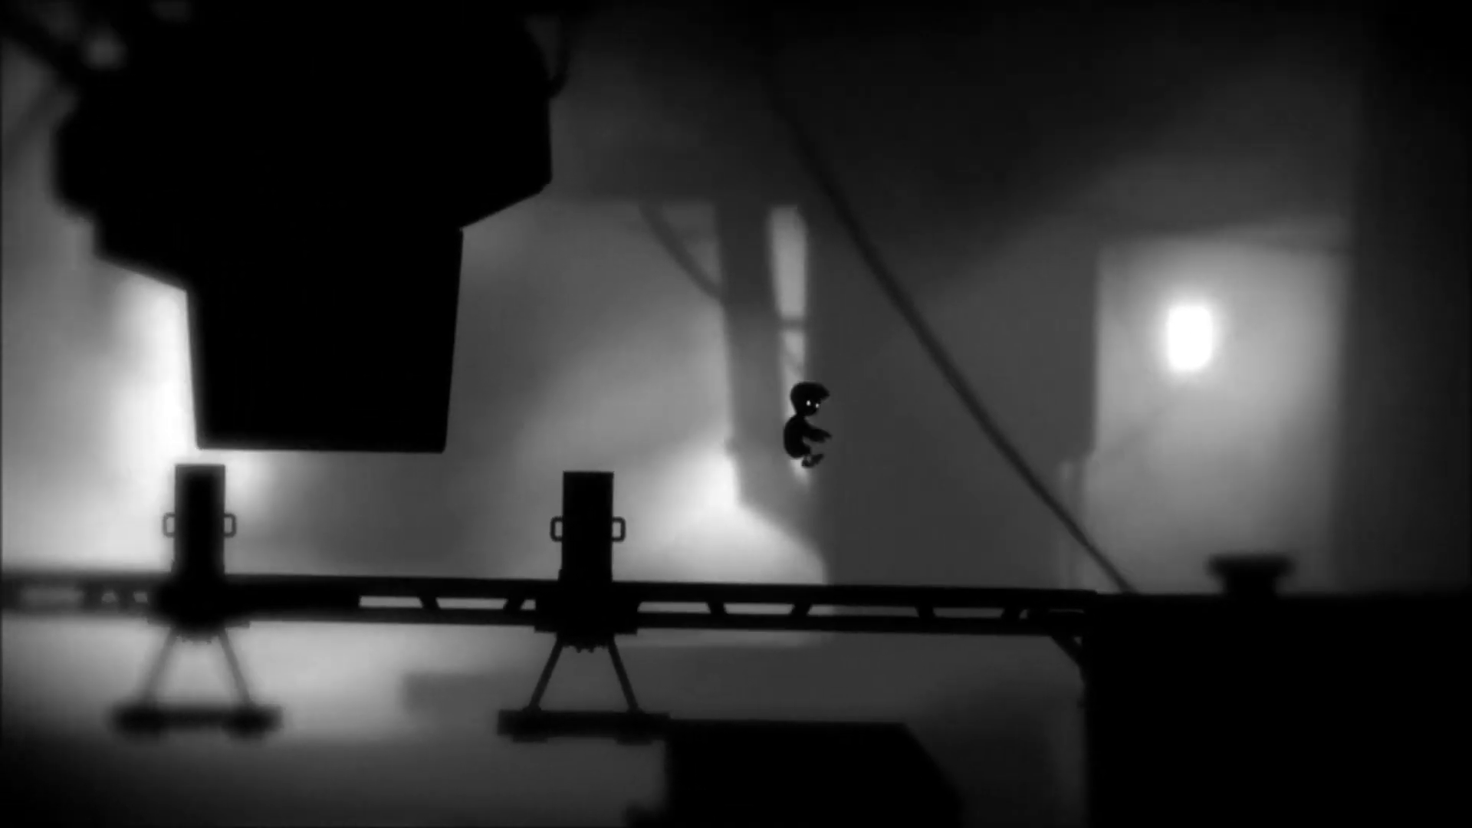
pyautogui.press('Right')
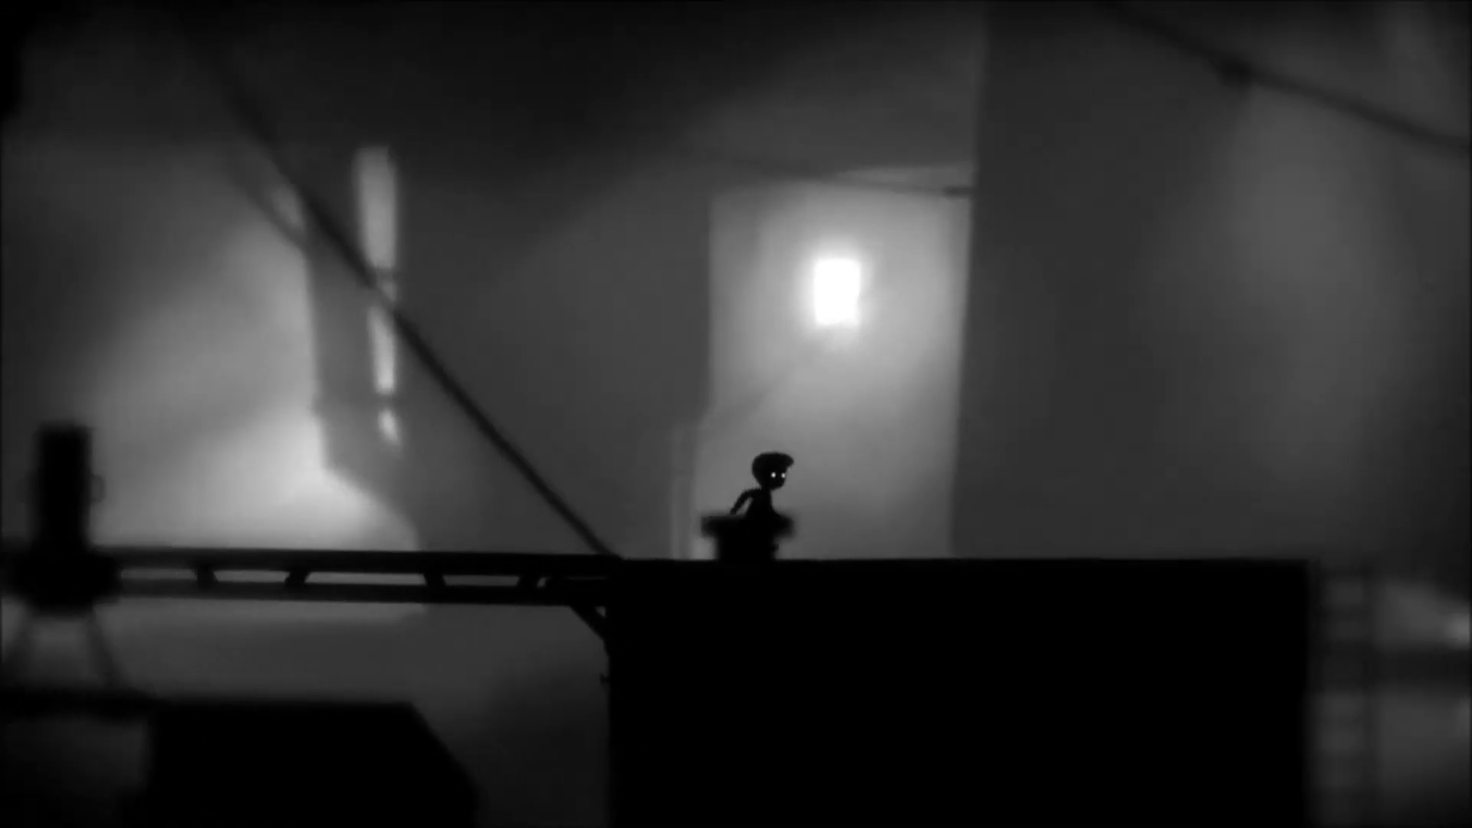
pyautogui.press('Right')
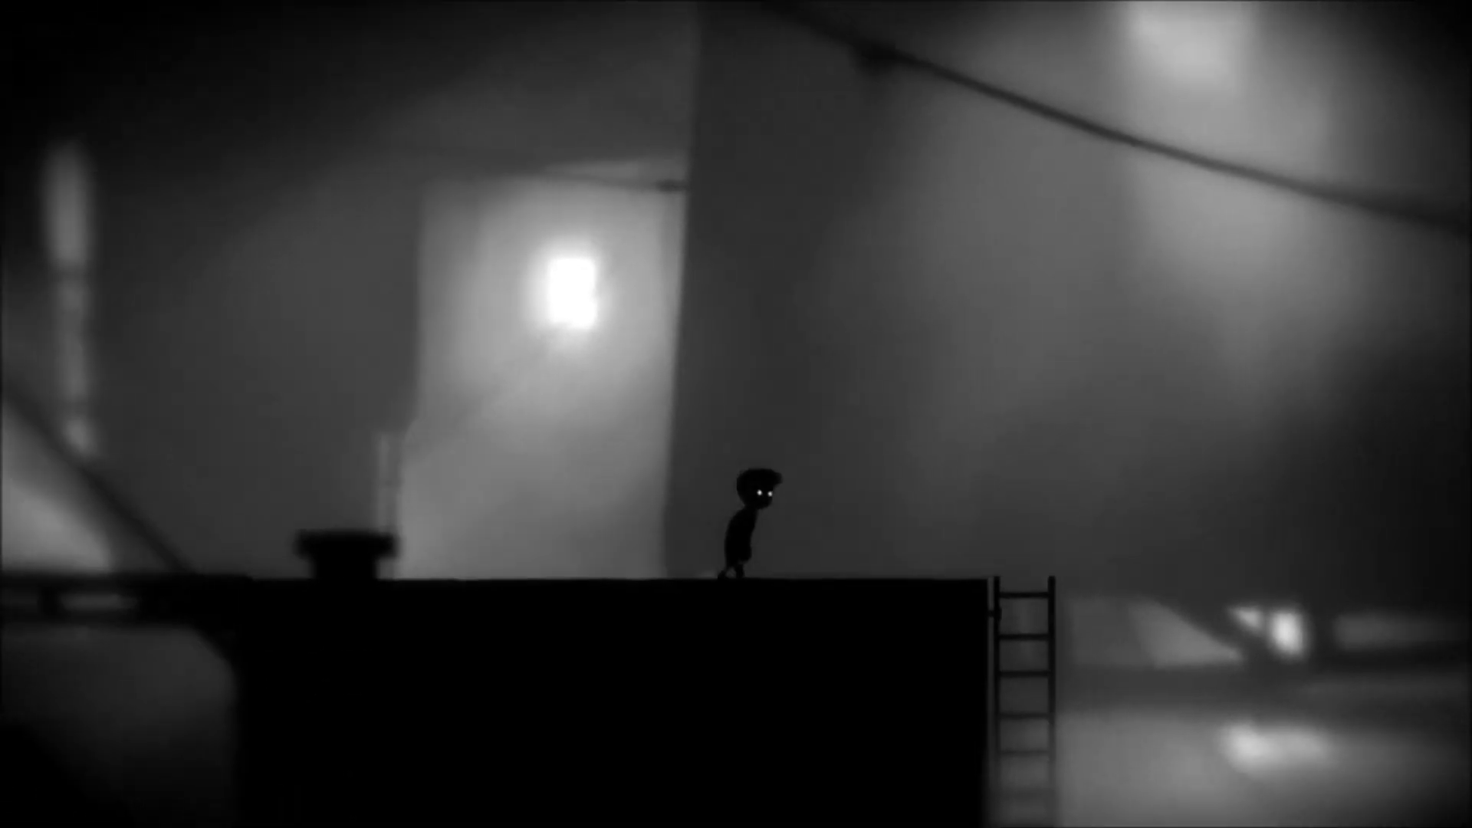
pyautogui.press('Down')
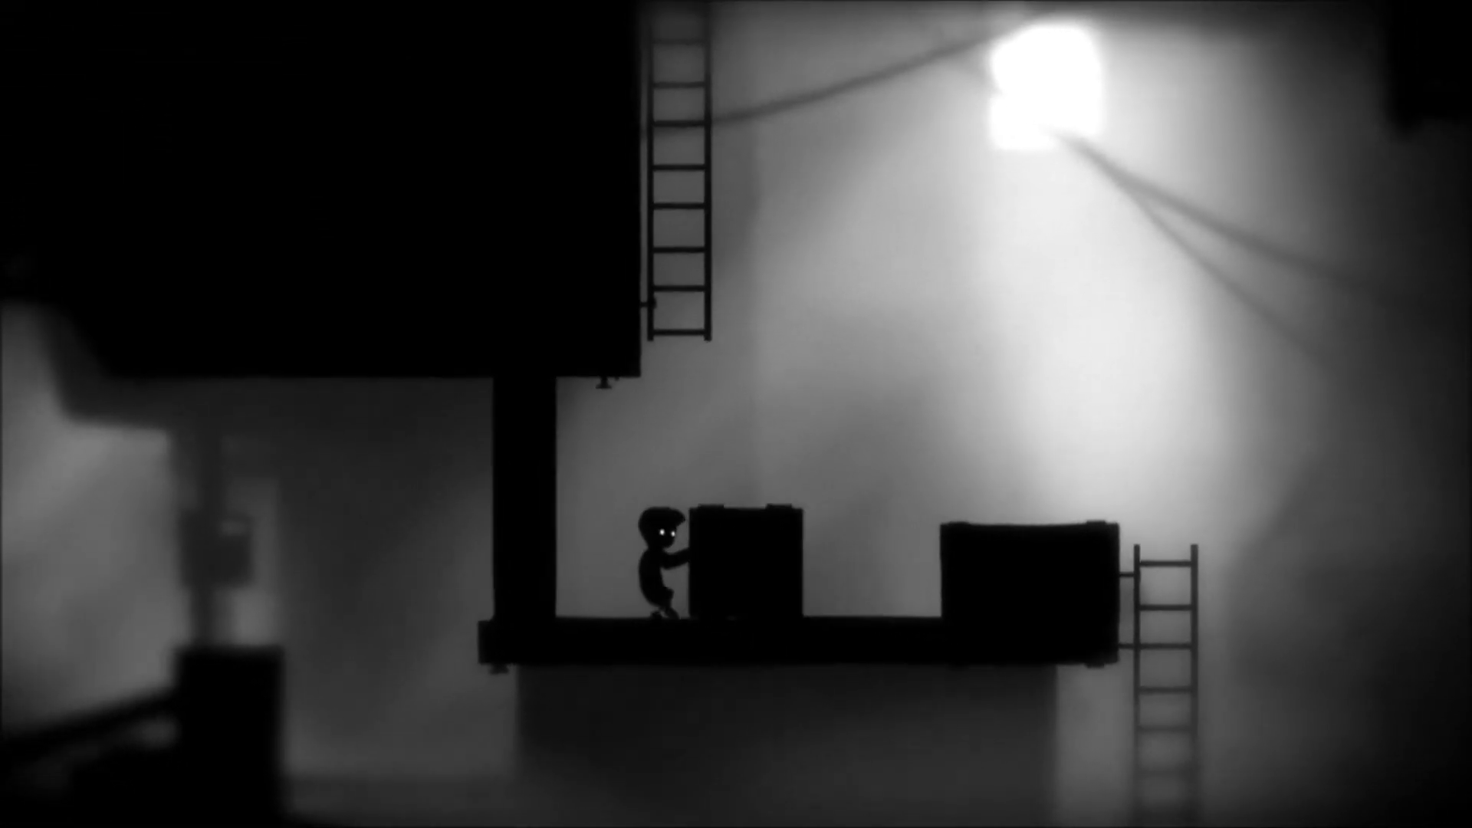
pyautogui.press('Left')
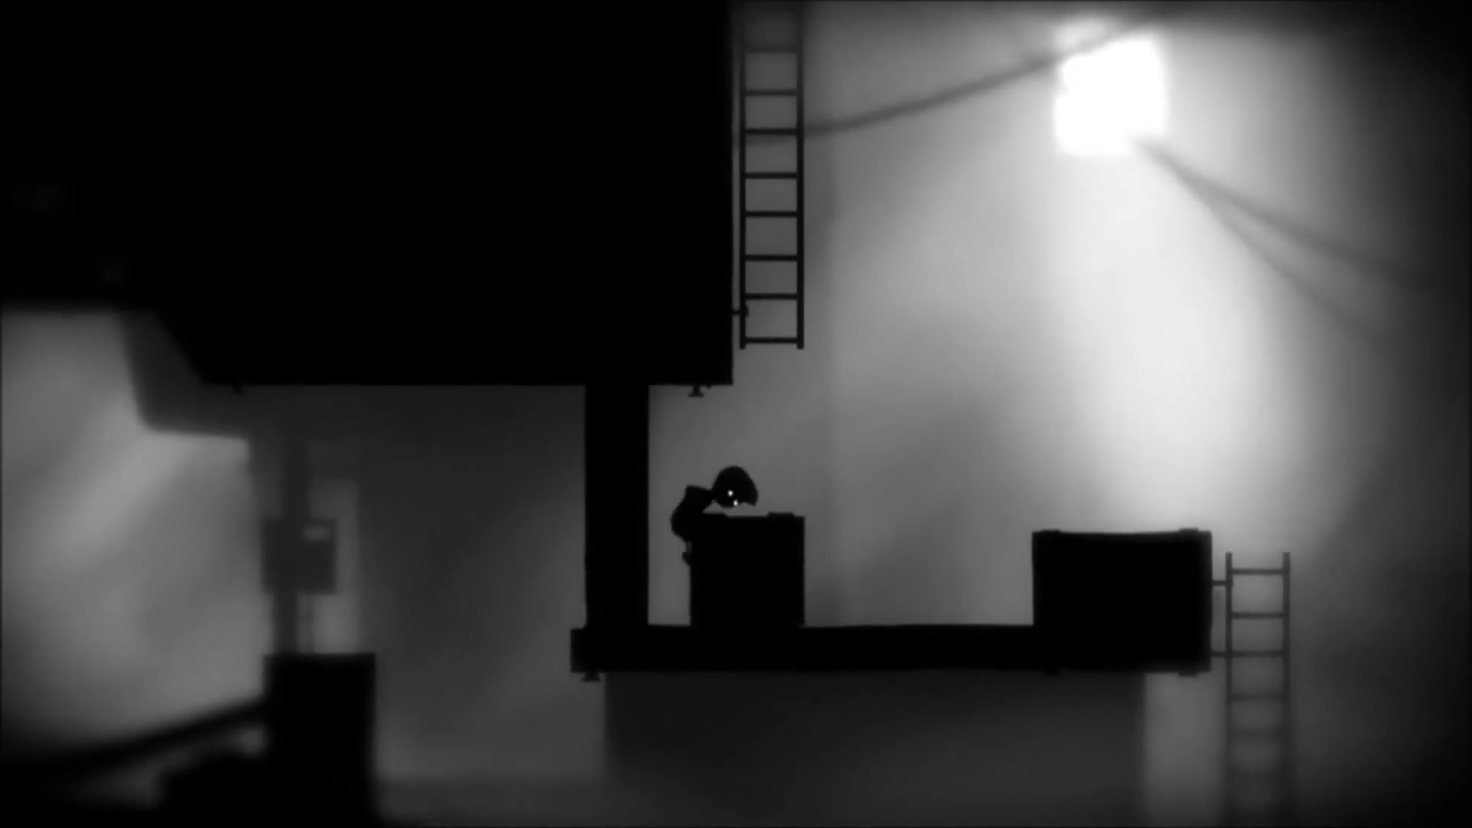
pyautogui.press('Right')
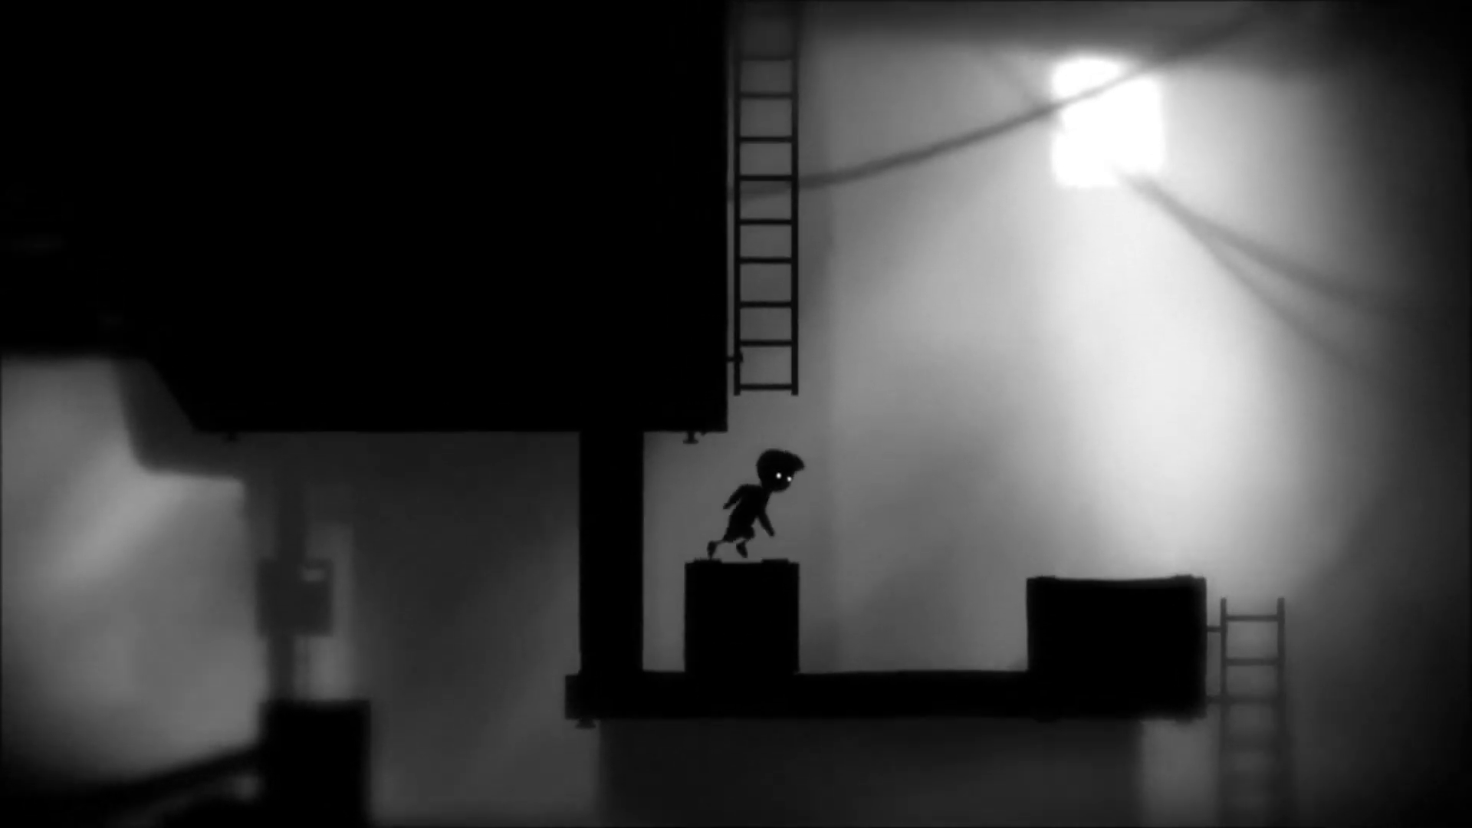
pyautogui.press('Up')
pyautogui.press('Right')
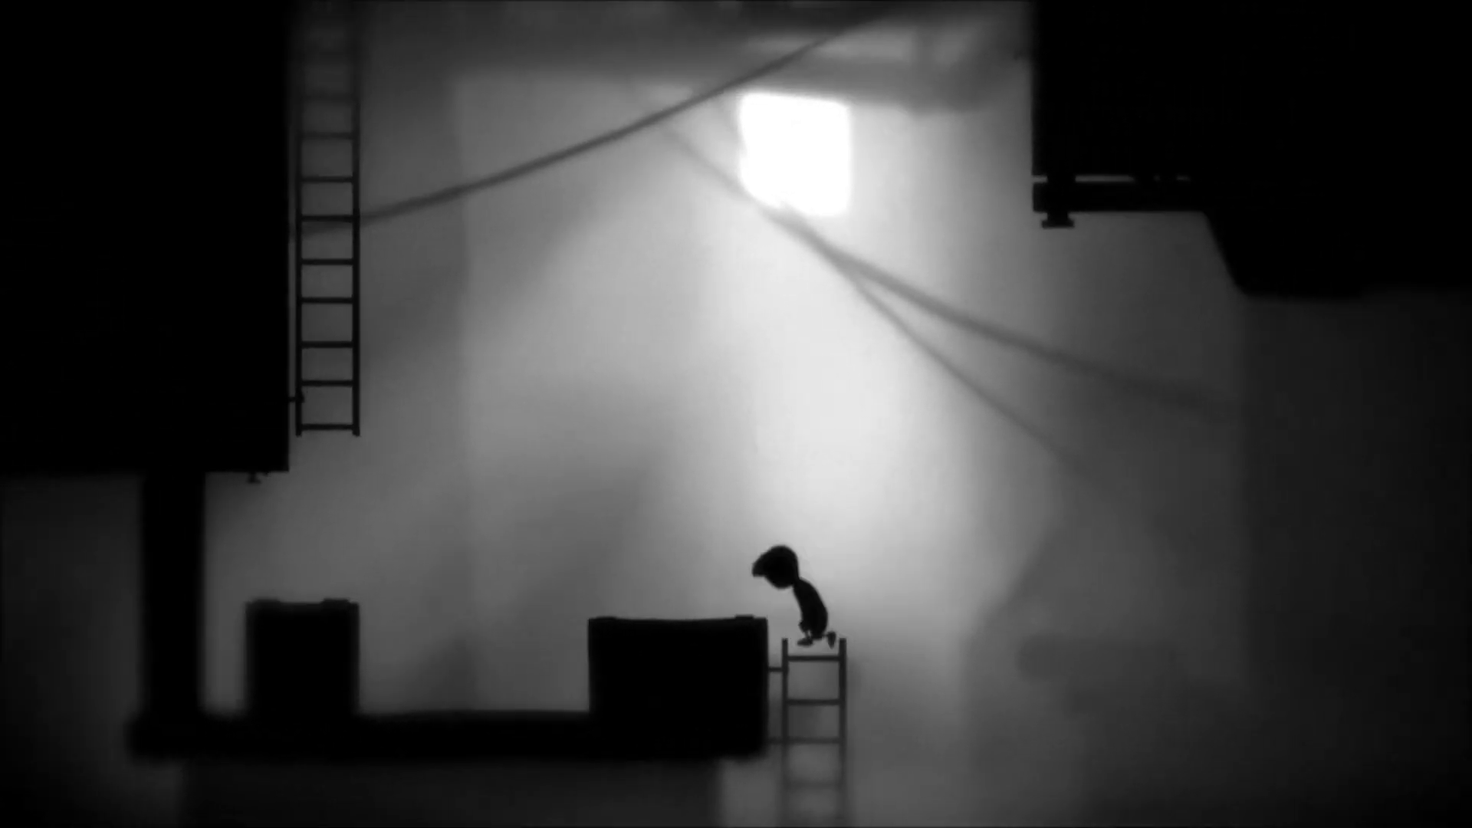
pyautogui.press('Down')
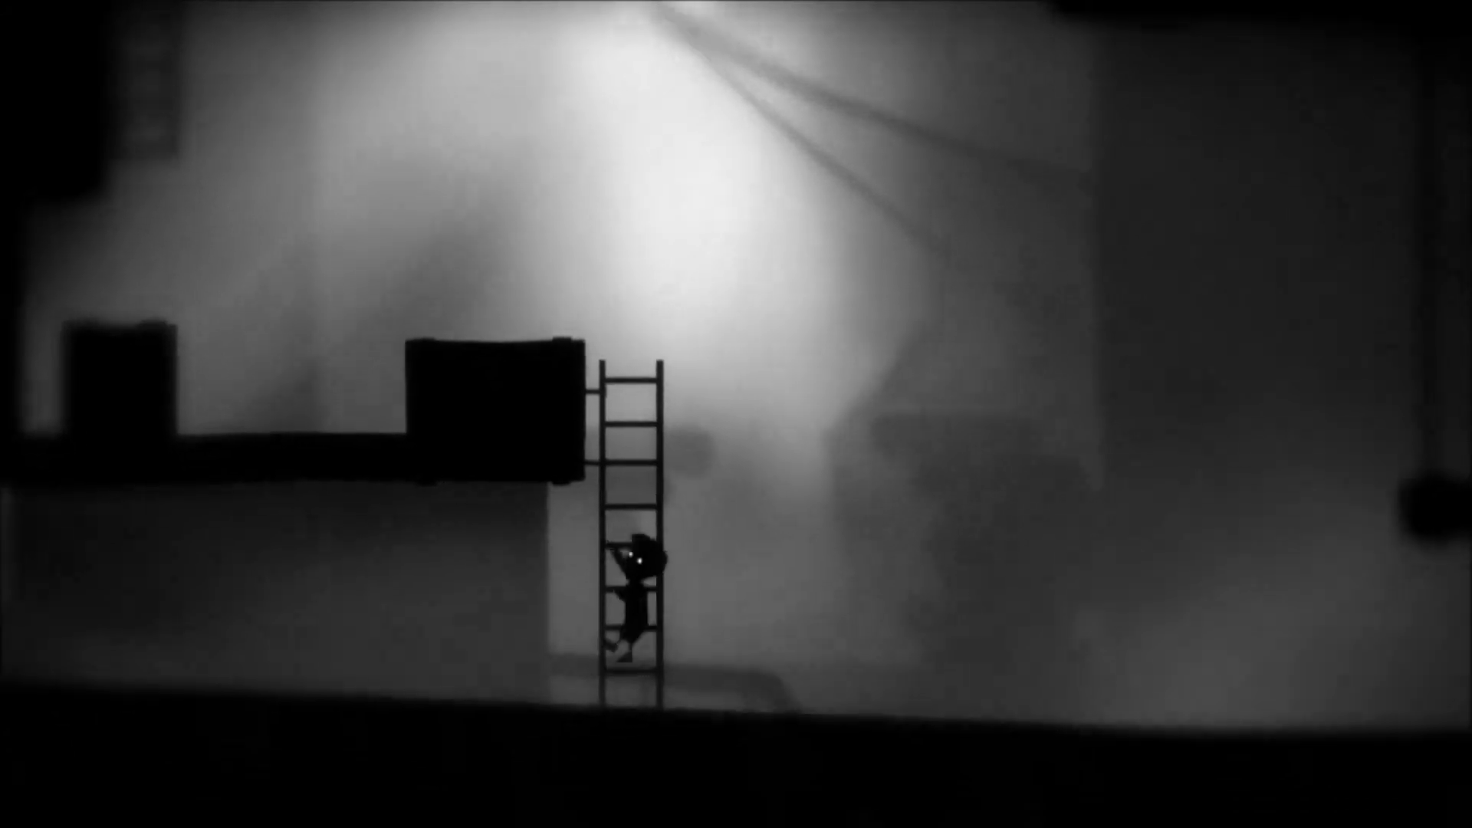
pyautogui.press('Left')
pyautogui.press('Left')
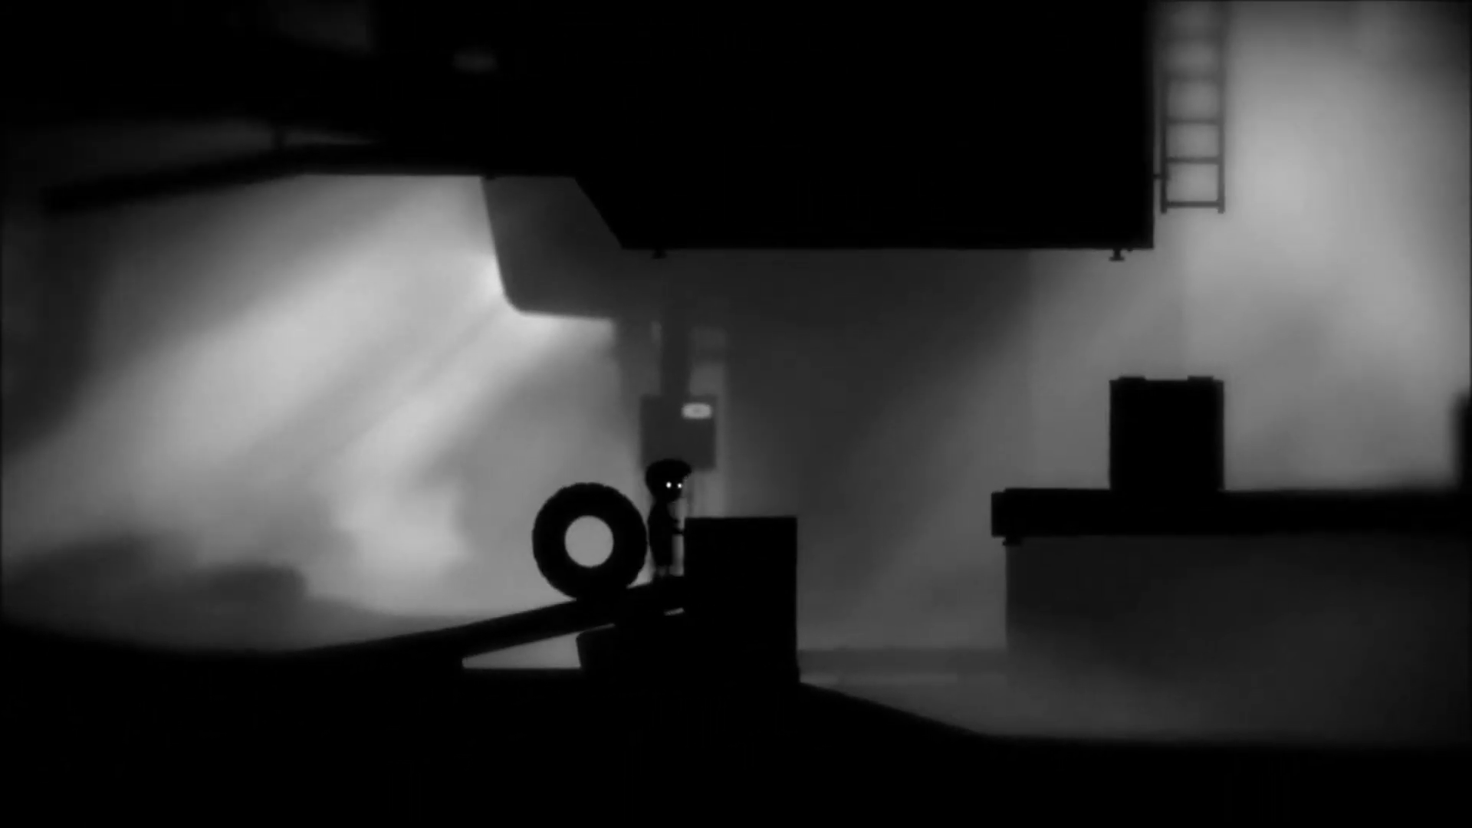
pyautogui.press('Up')
pyautogui.press('Up')
pyautogui.press('Right')
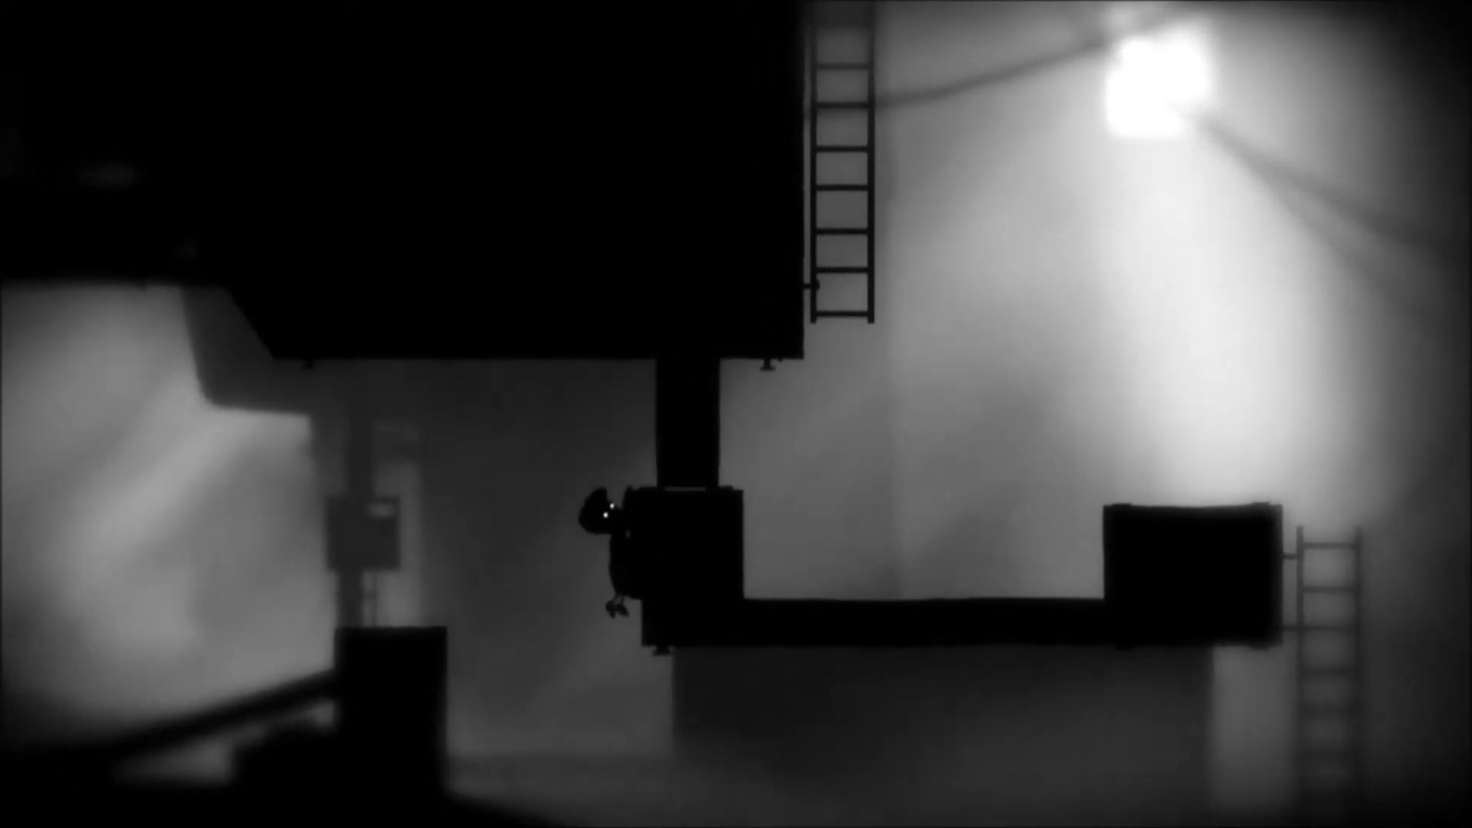
pyautogui.press('Left')
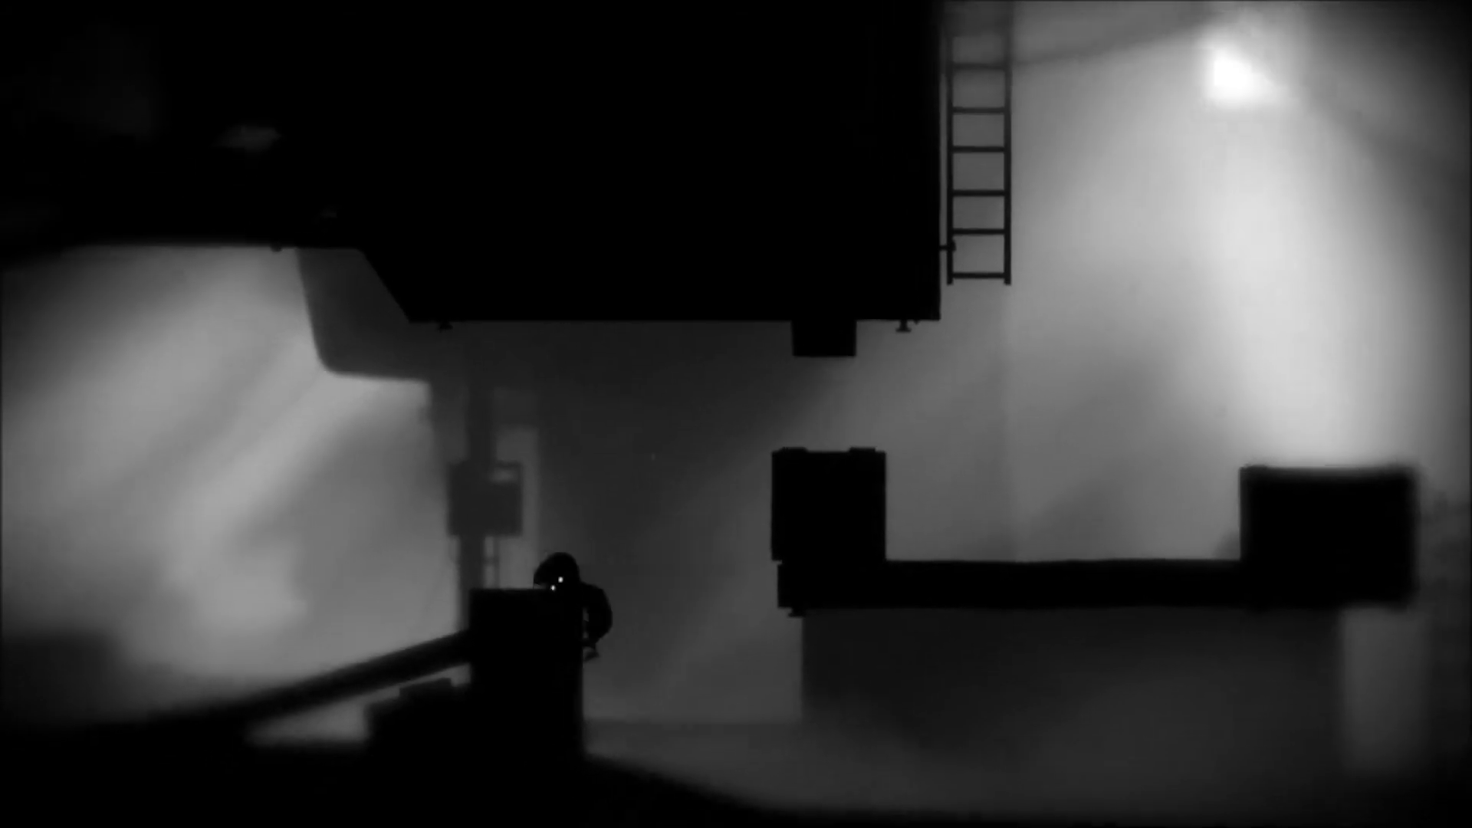
pyautogui.press('Right')
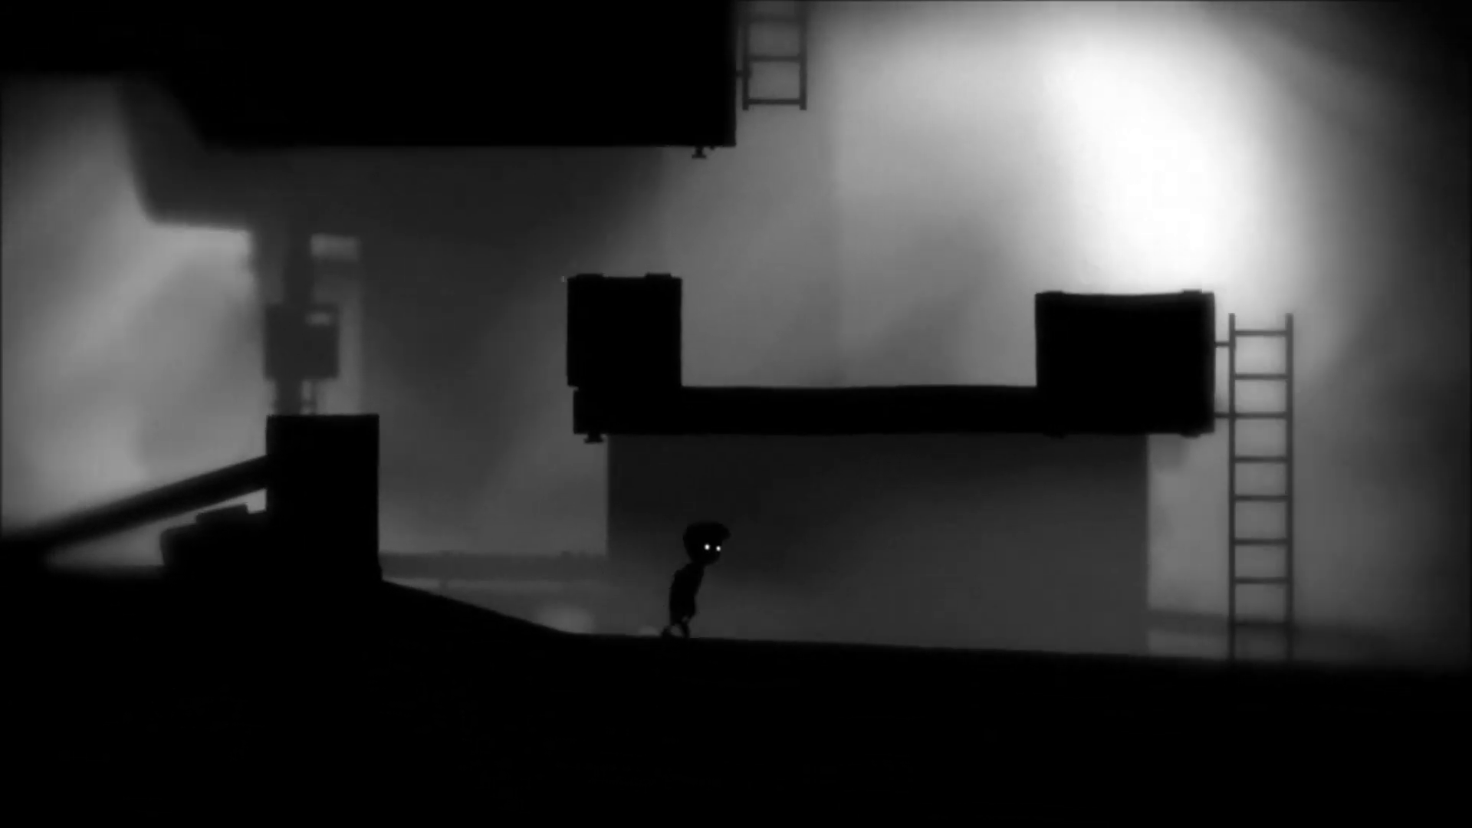
pyautogui.press('Up')
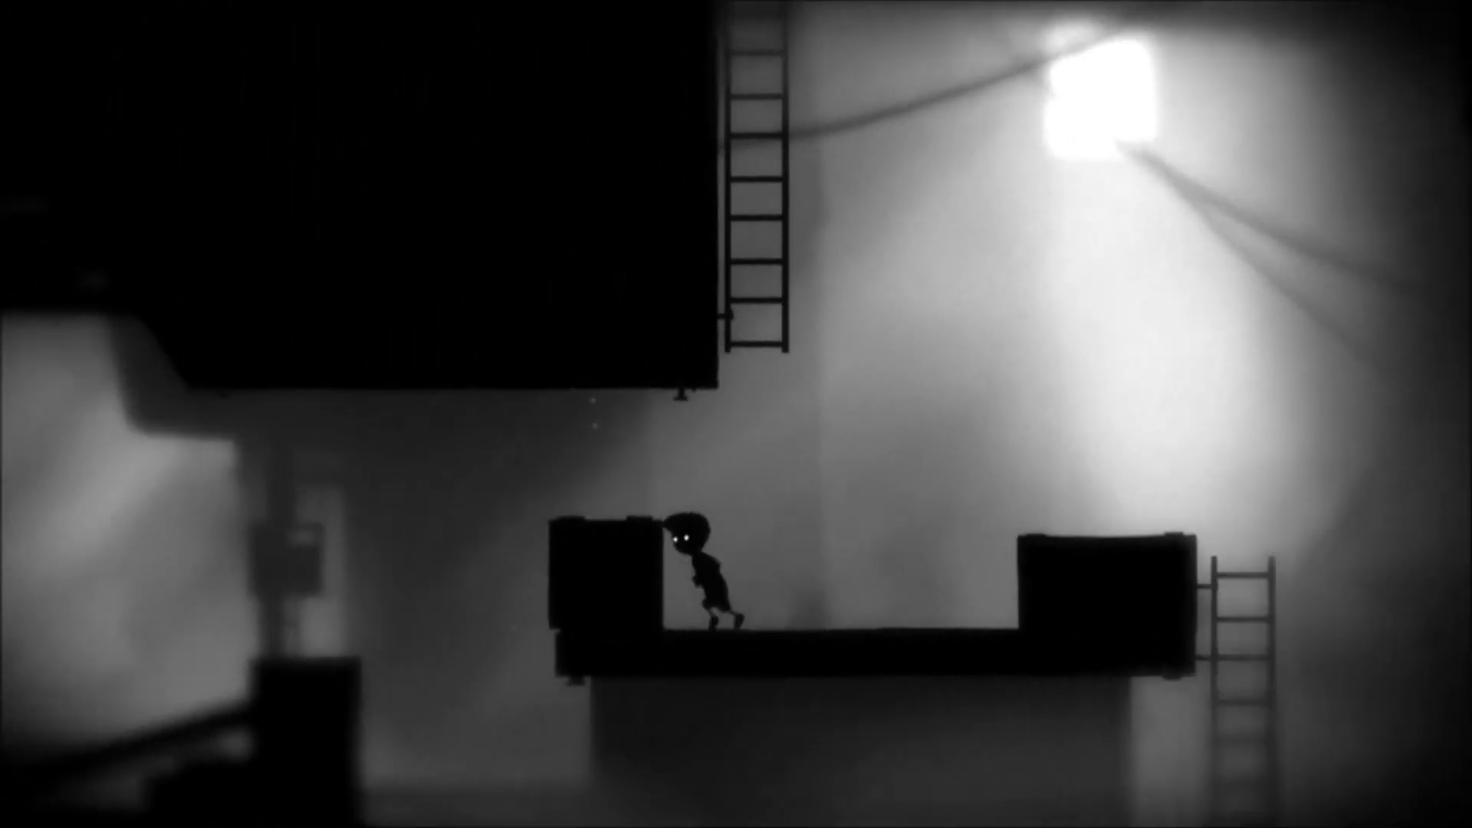
pyautogui.press('Left')
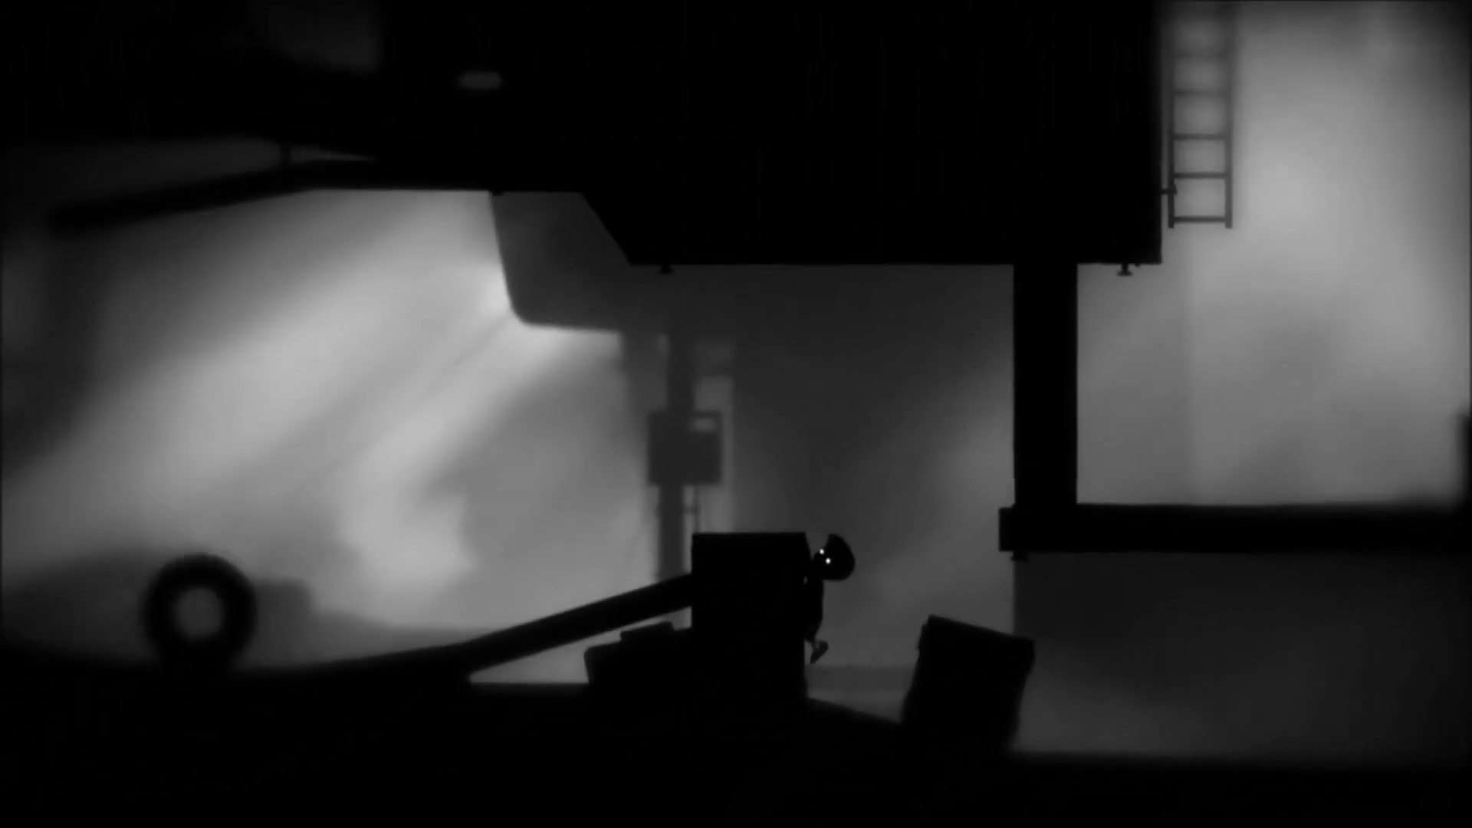
pyautogui.press('Right')
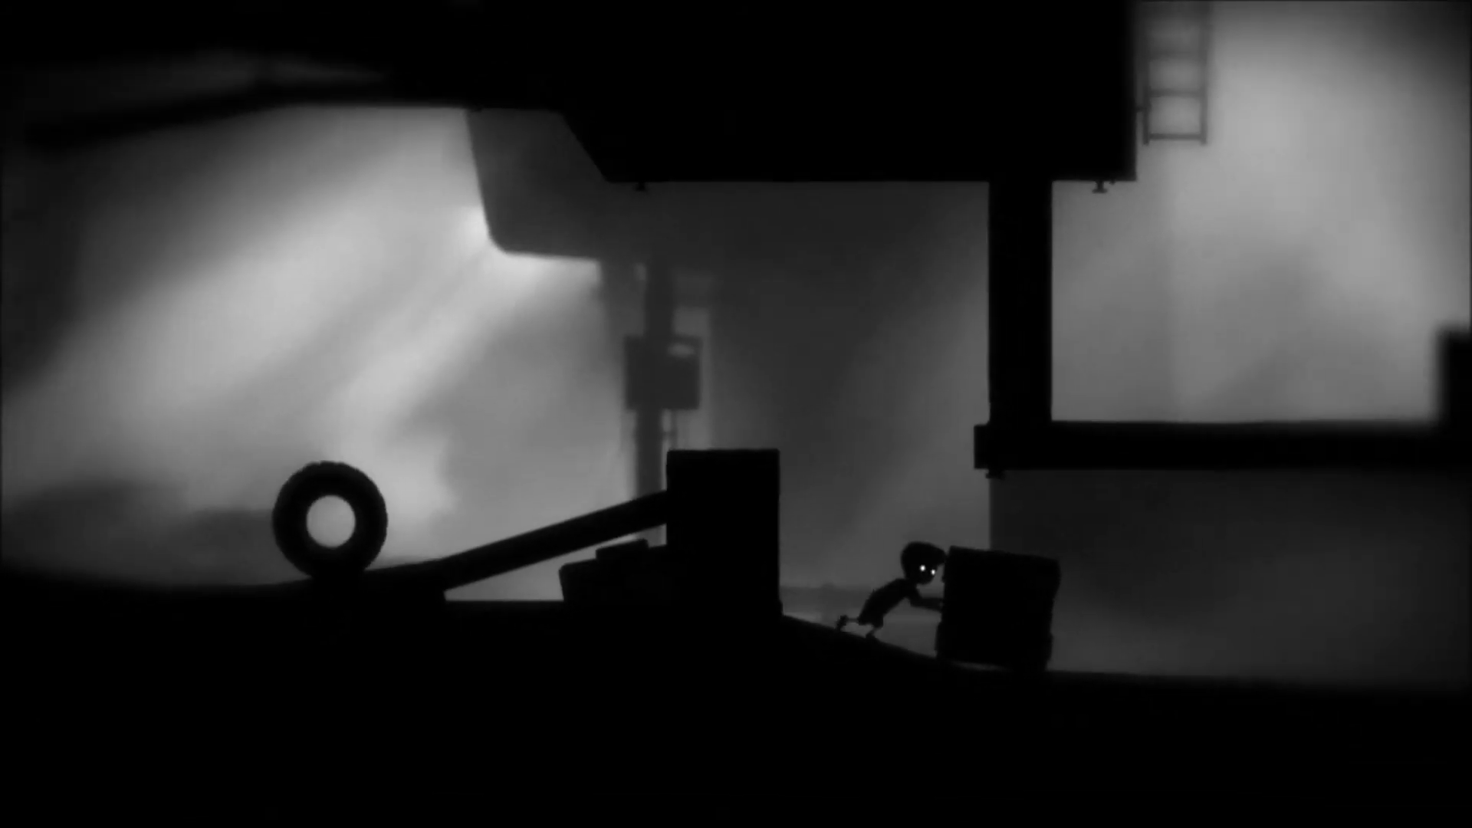
pyautogui.press('Right')
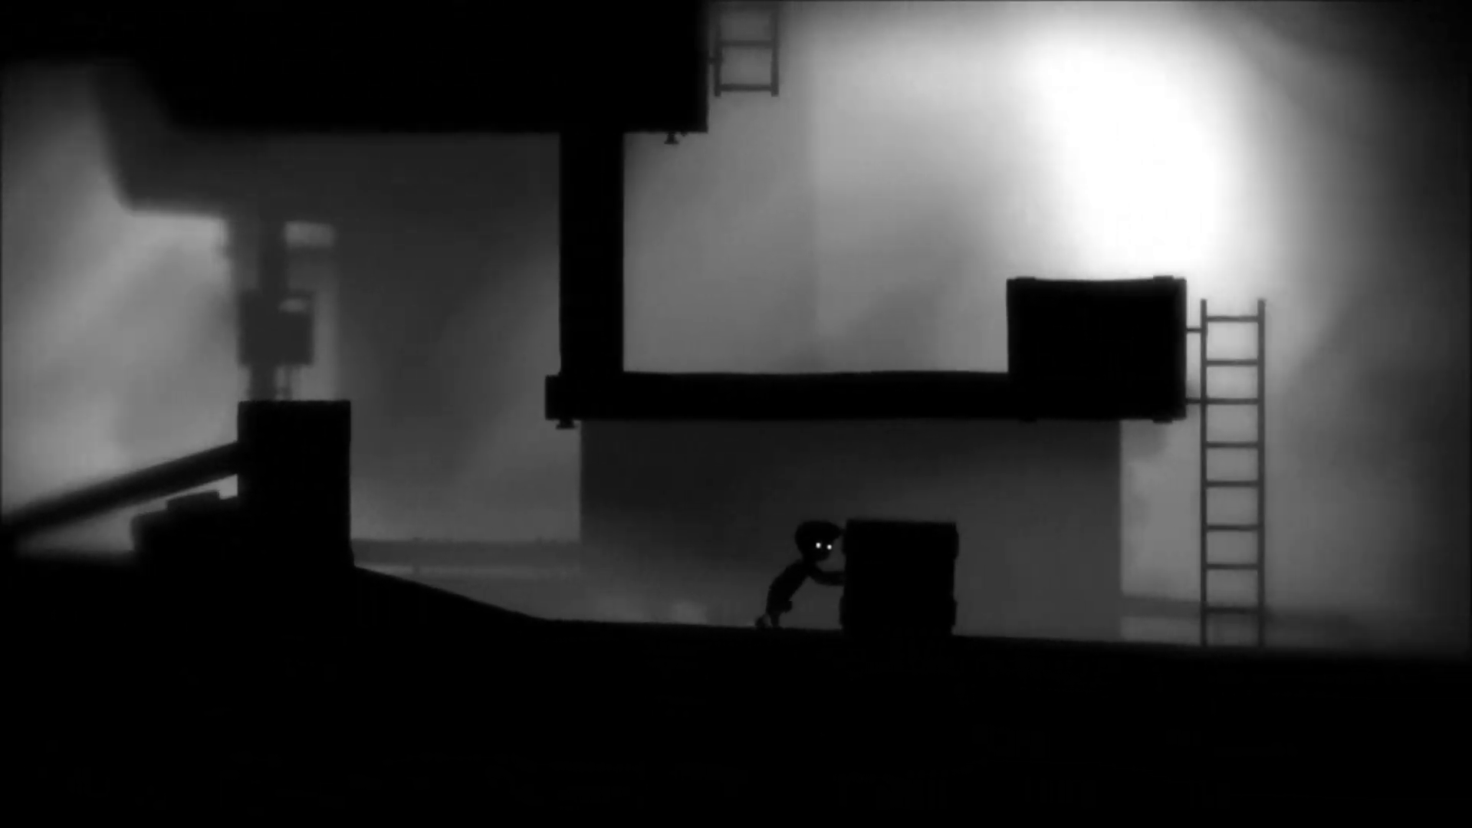
pyautogui.press('Right')
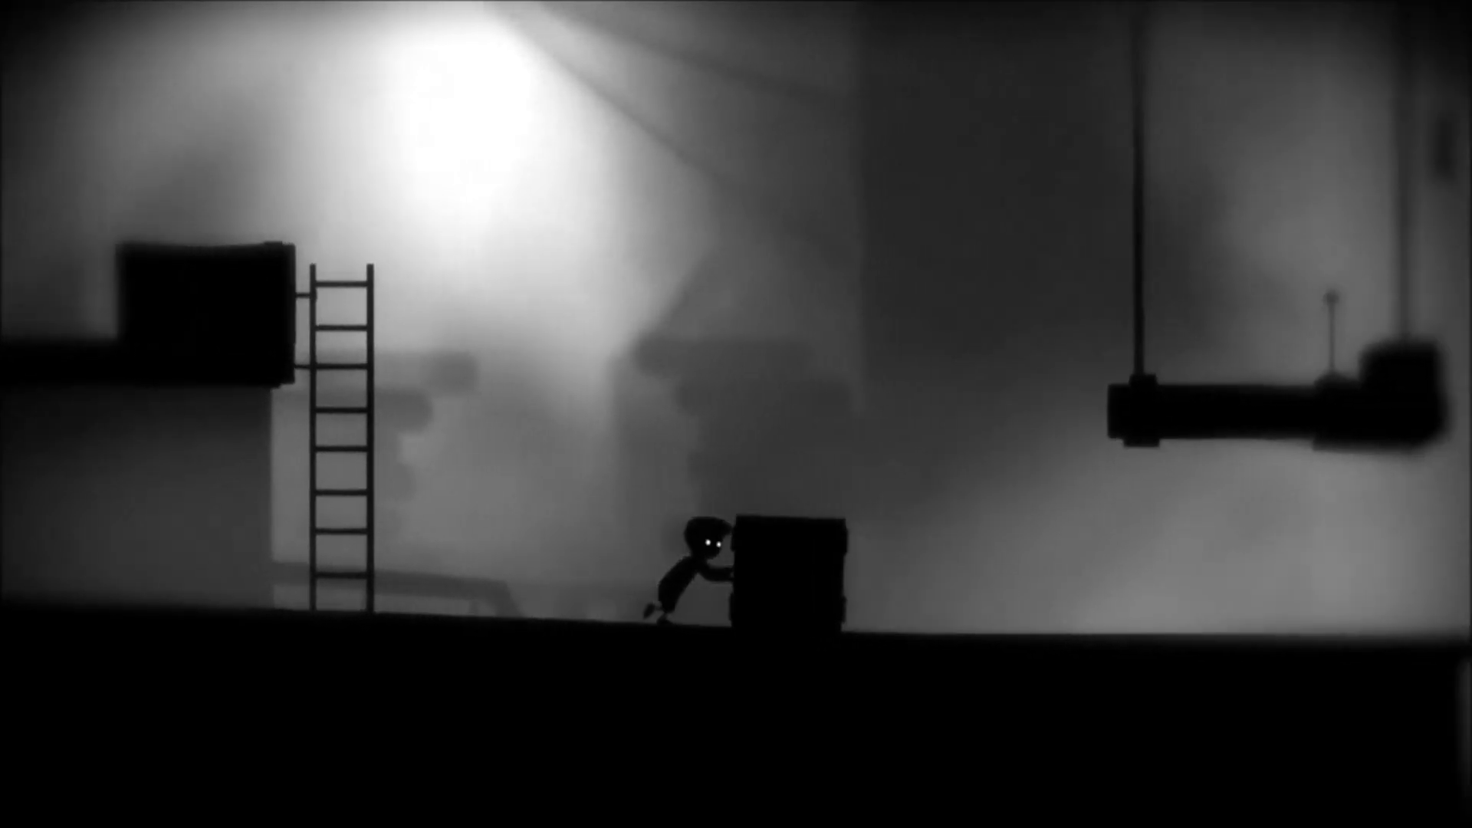
pyautogui.press('Right')
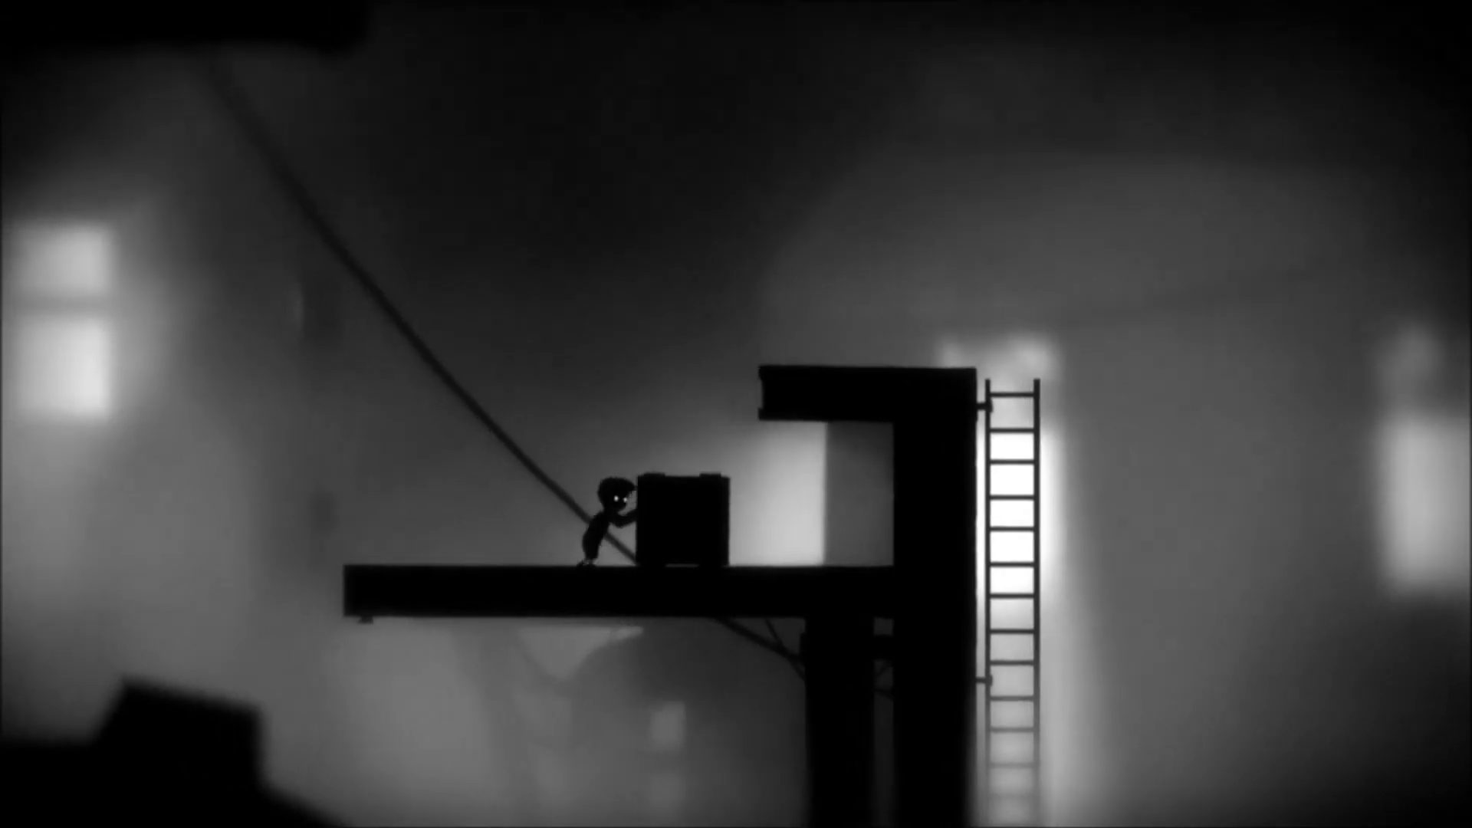
pyautogui.press('Up')
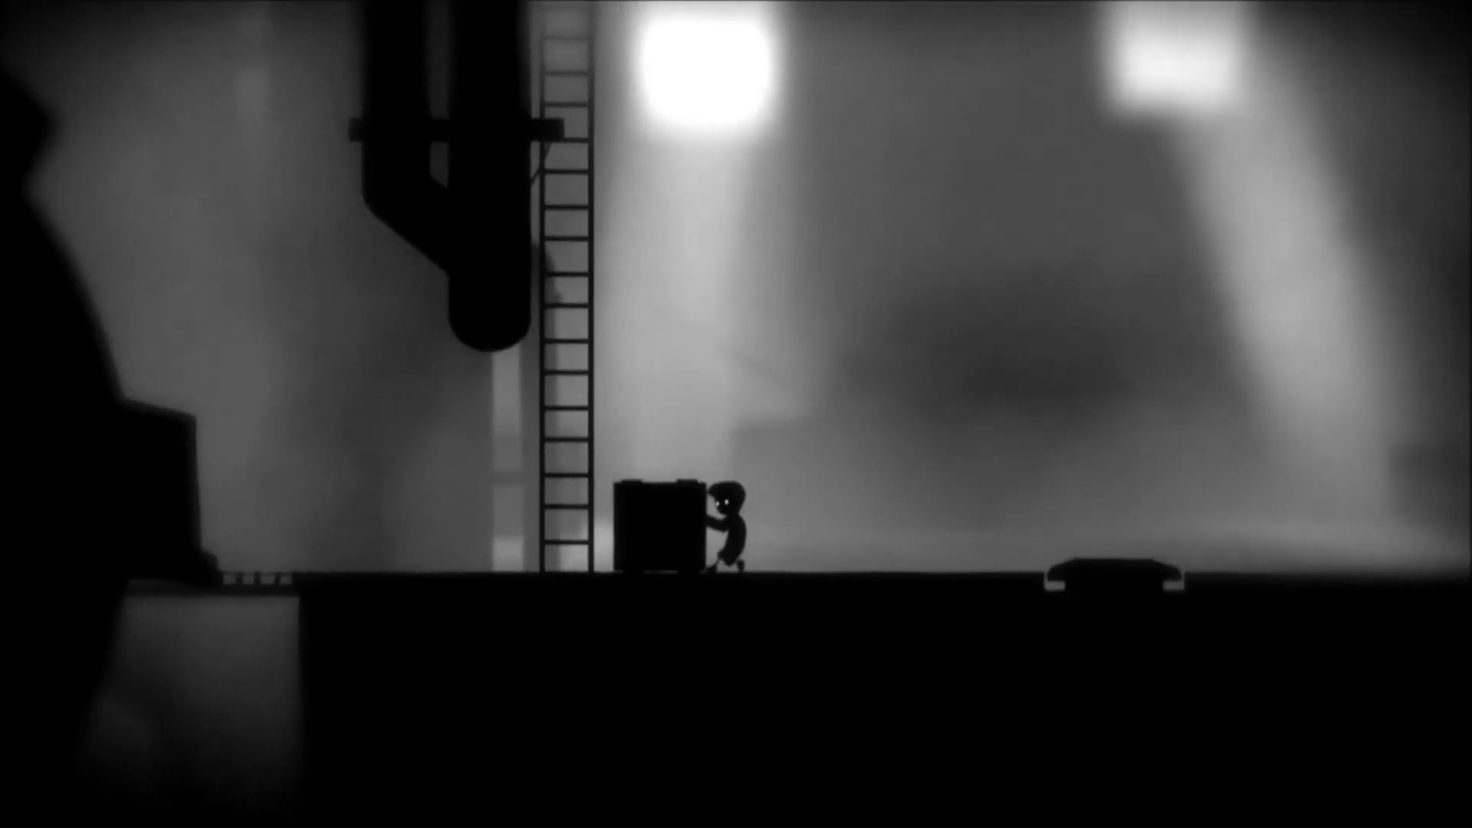
pyautogui.press('Right')
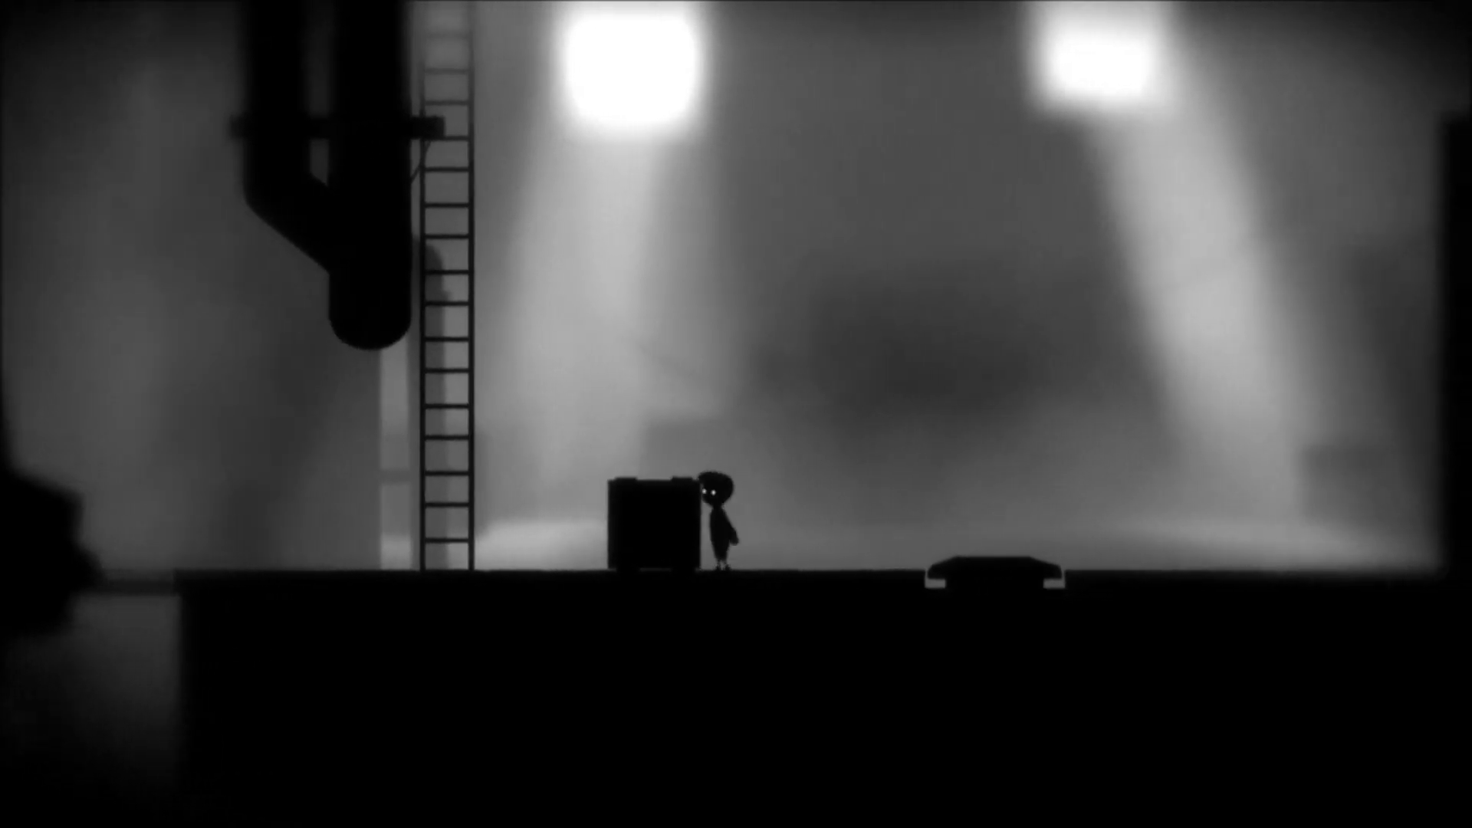
pyautogui.press('Up')
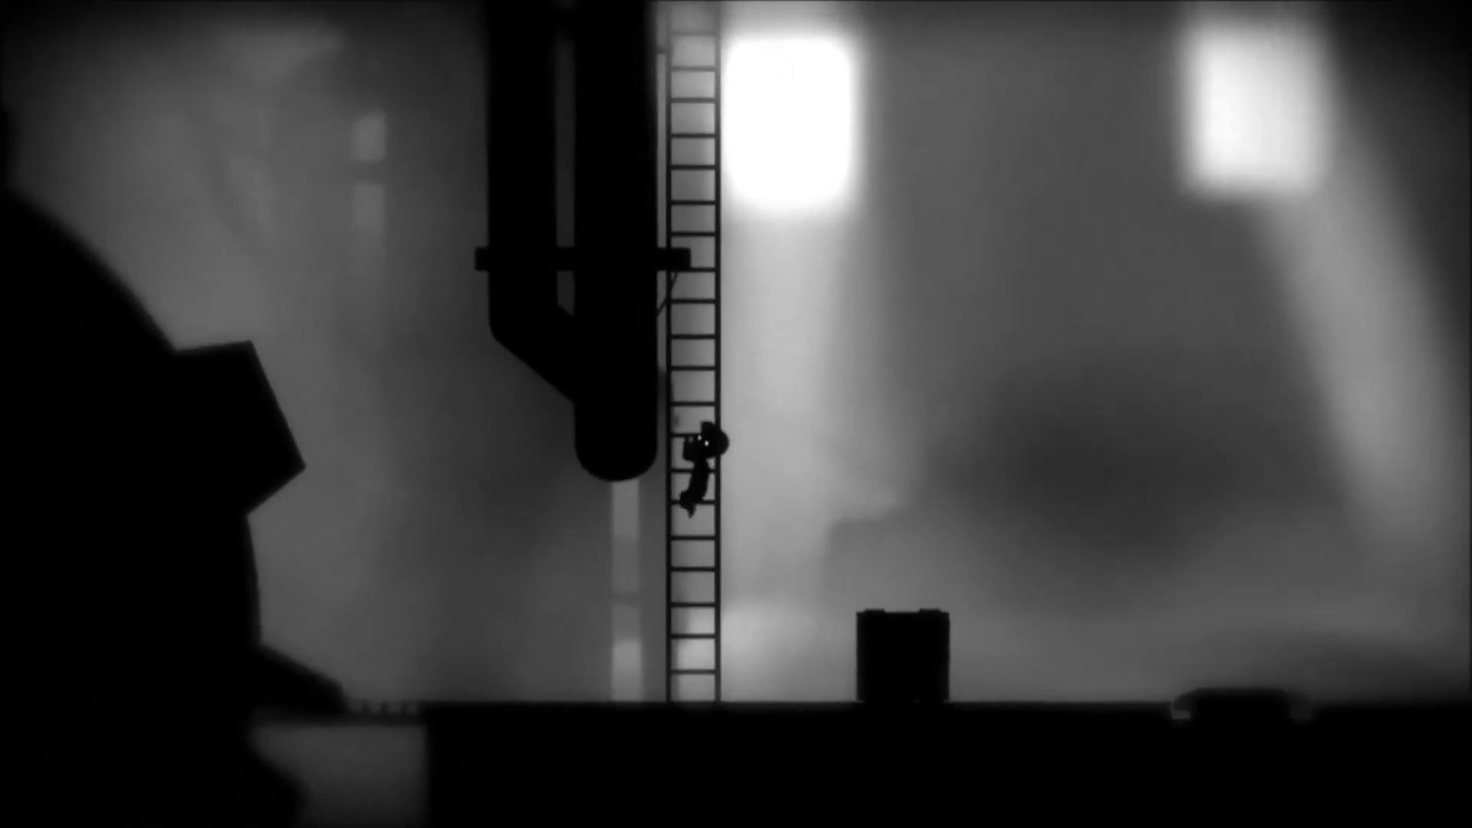
pyautogui.press('Up')
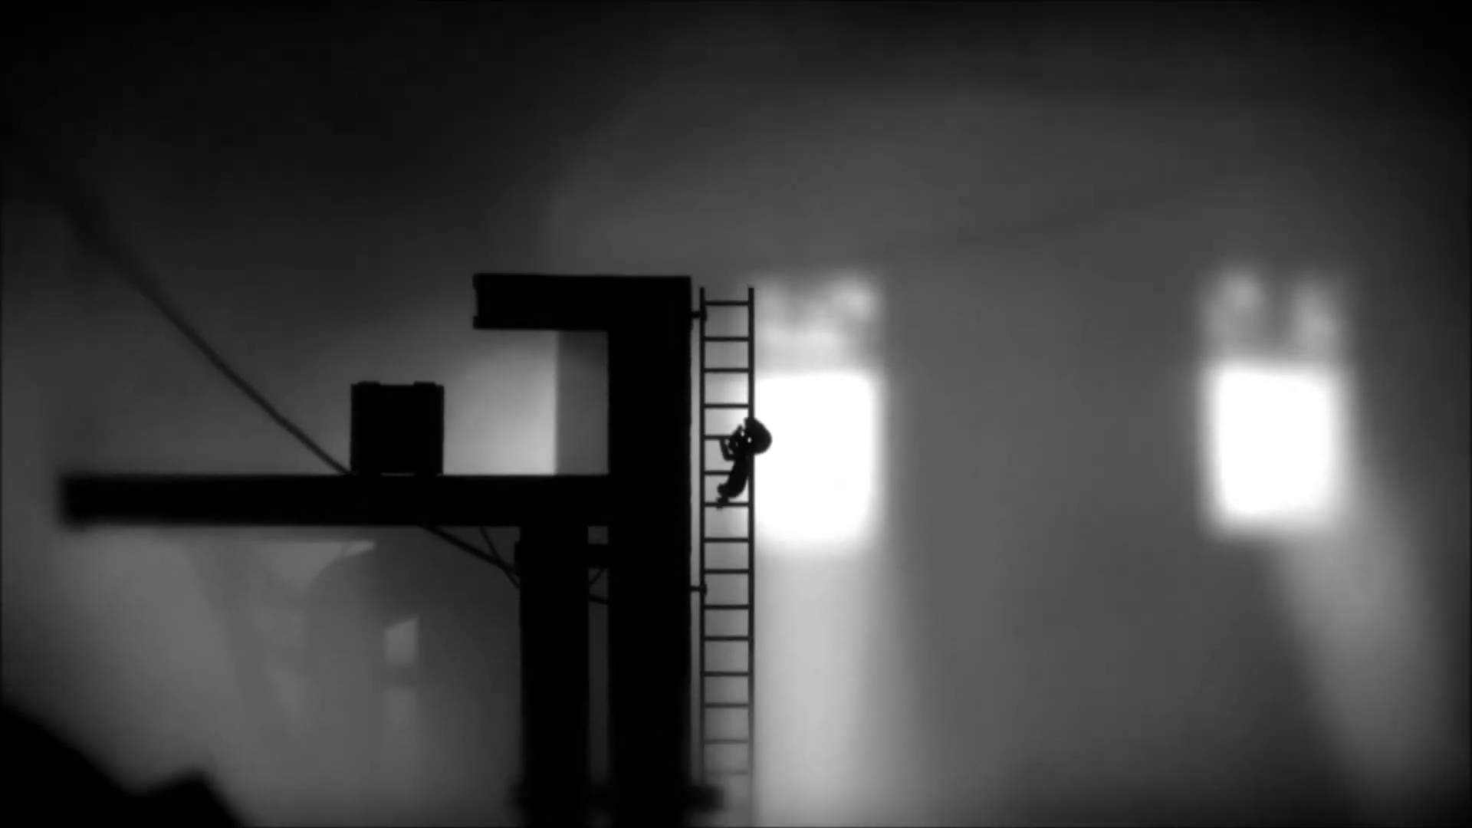
pyautogui.press('Up')
pyautogui.press('Up')
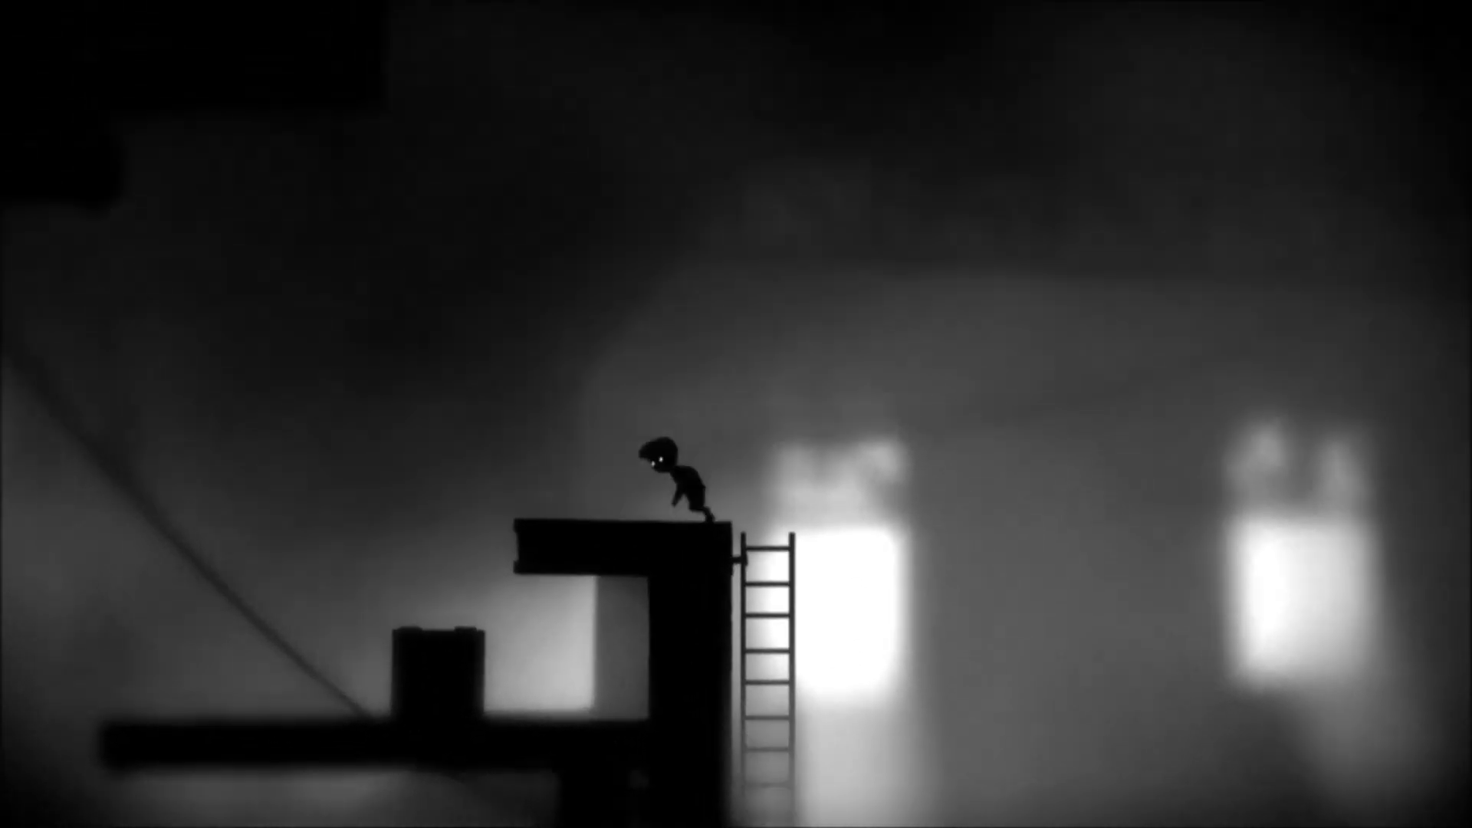
pyautogui.press('Left')
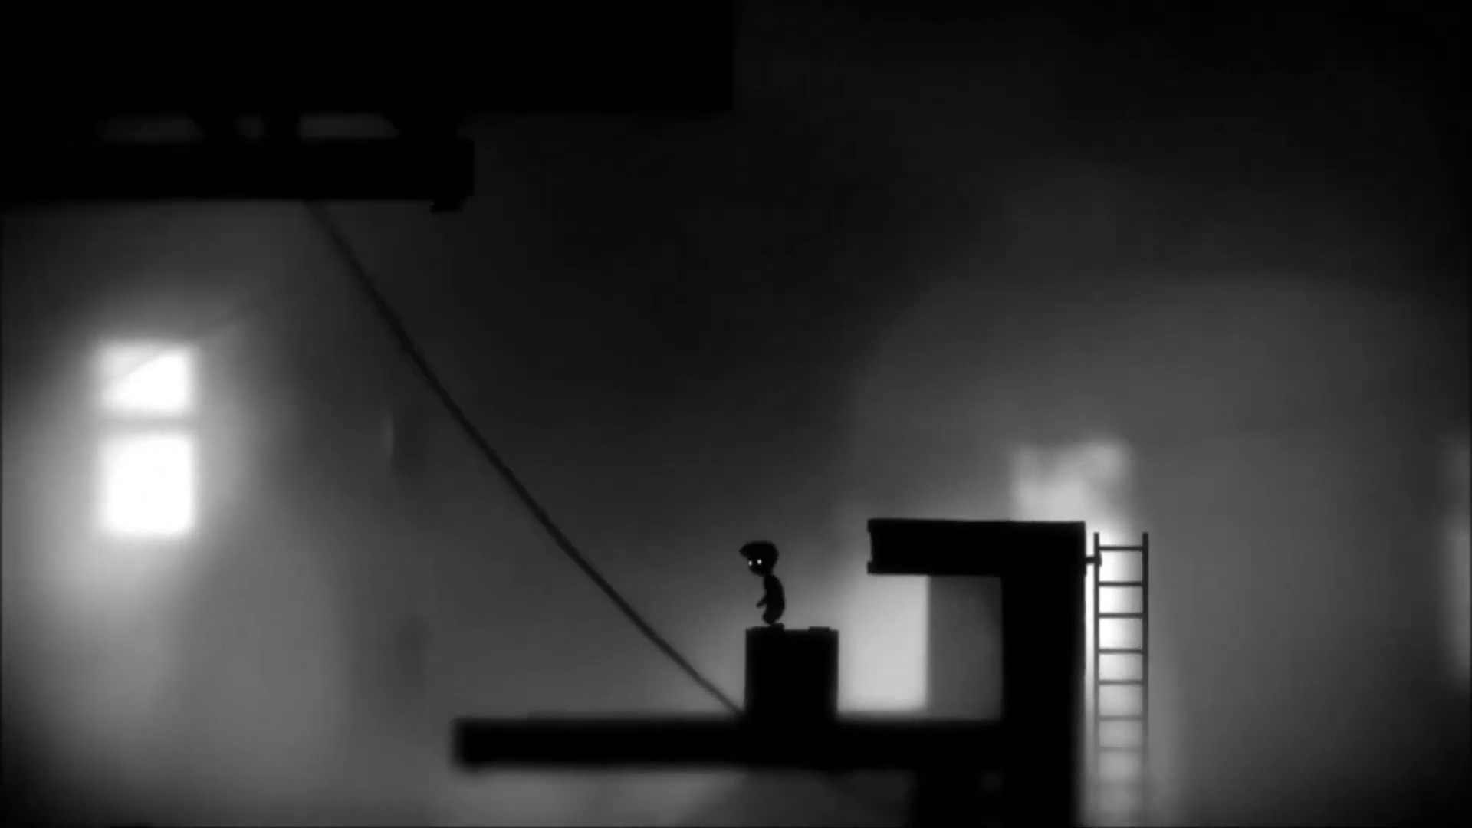
pyautogui.press('Left')
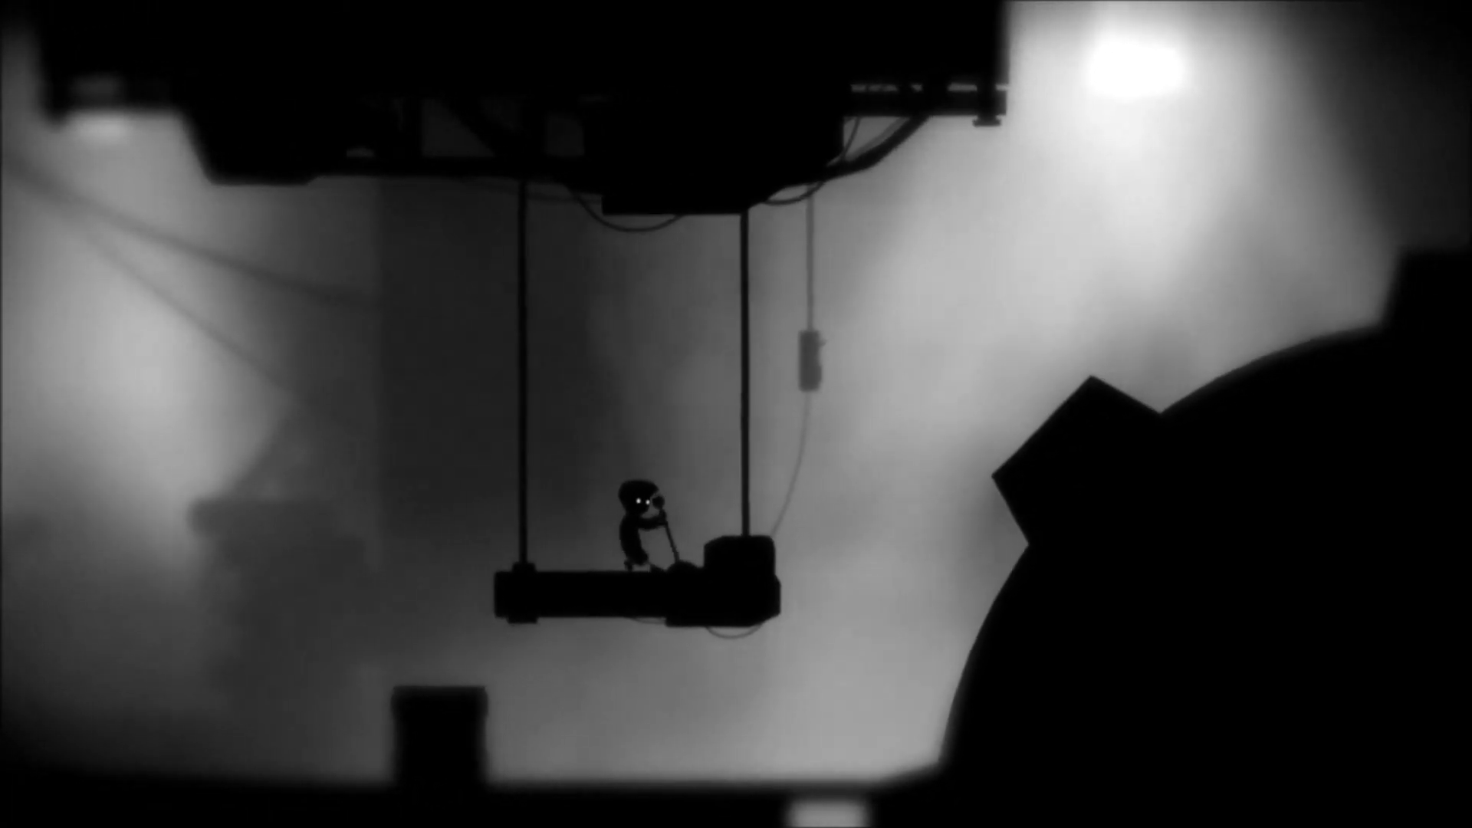
pyautogui.press('Left')
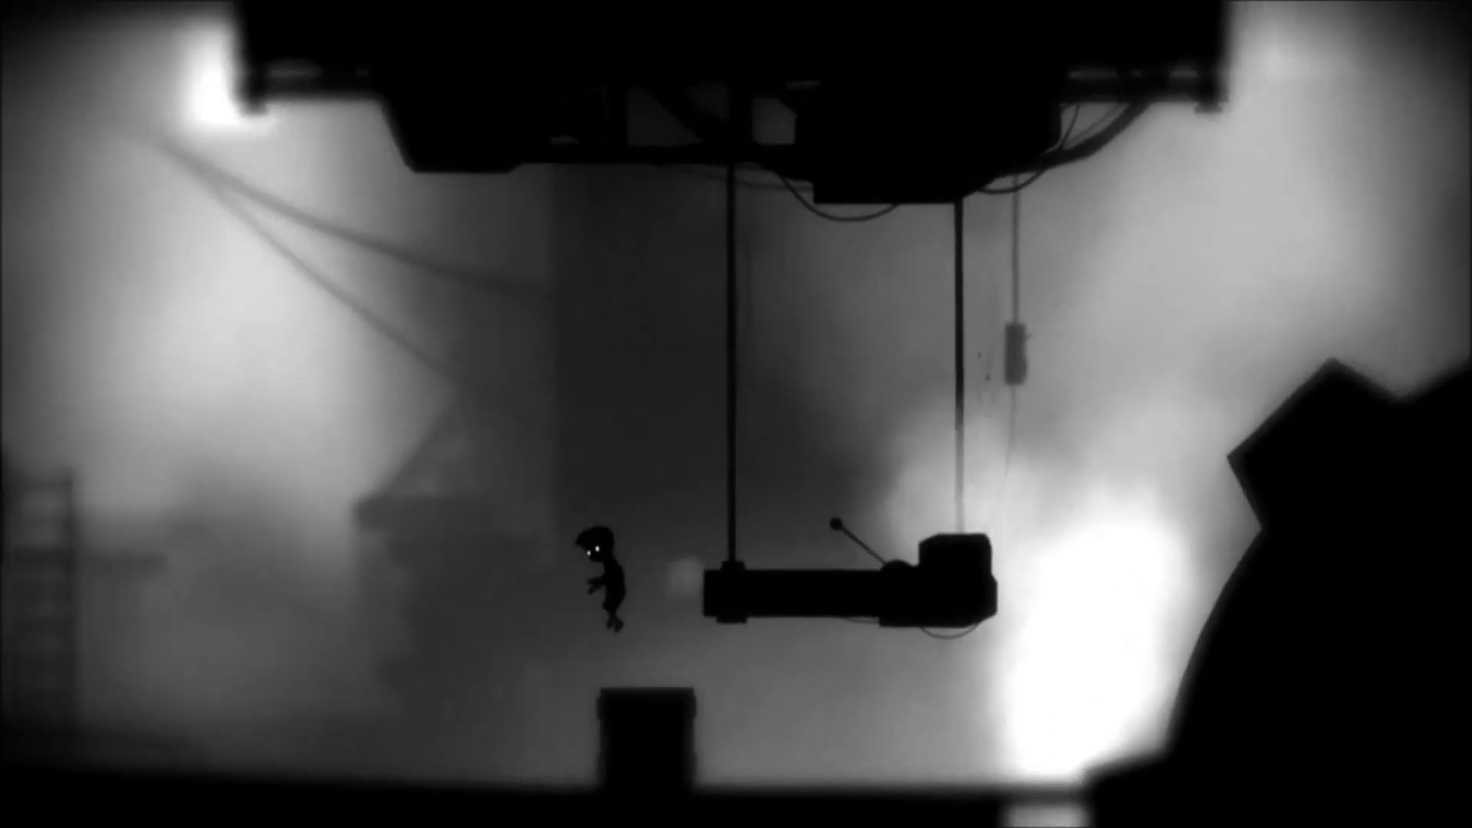
pyautogui.press('Right')
pyautogui.press('Right')
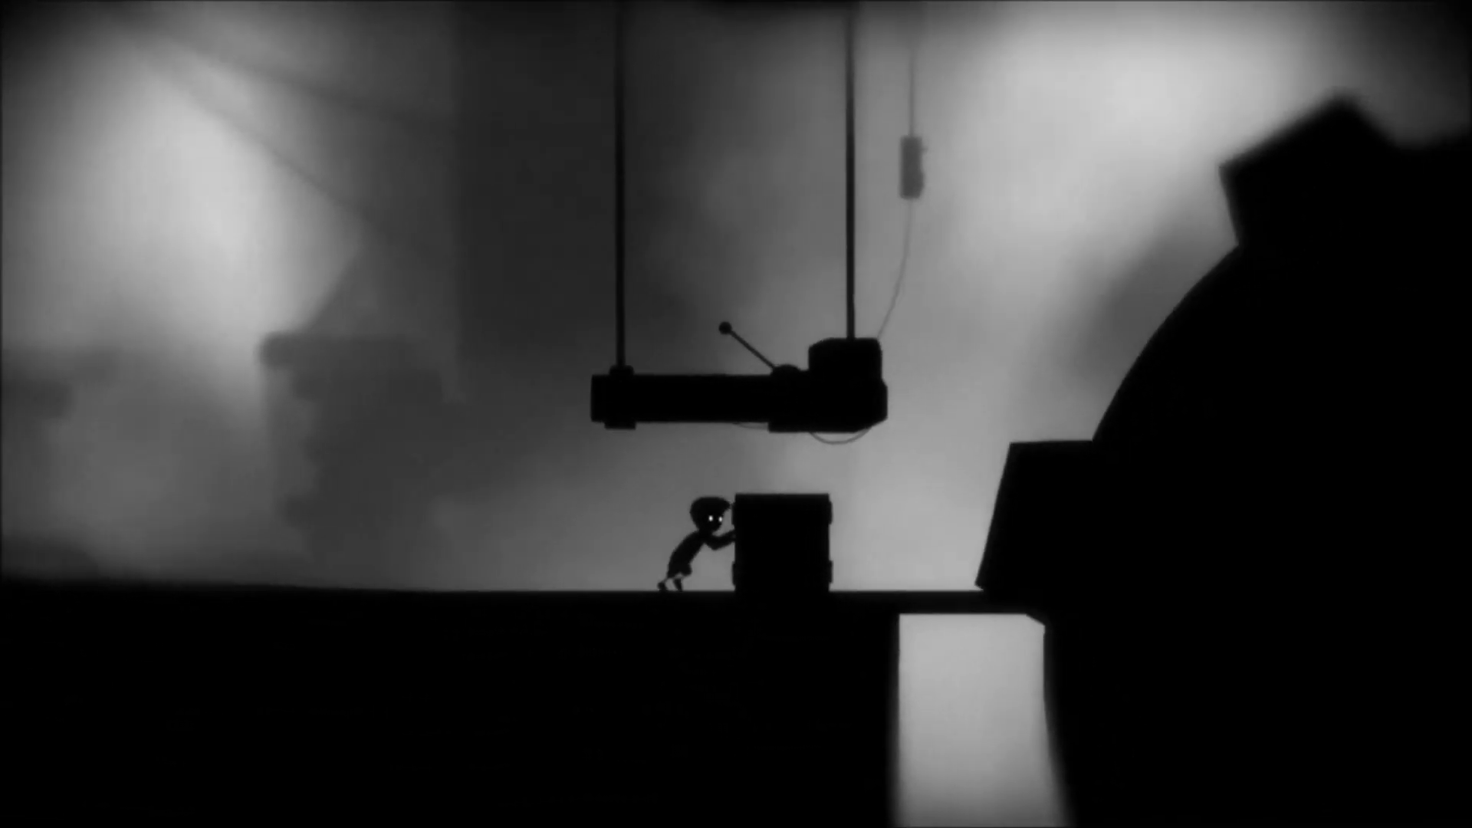
pyautogui.press('Right')
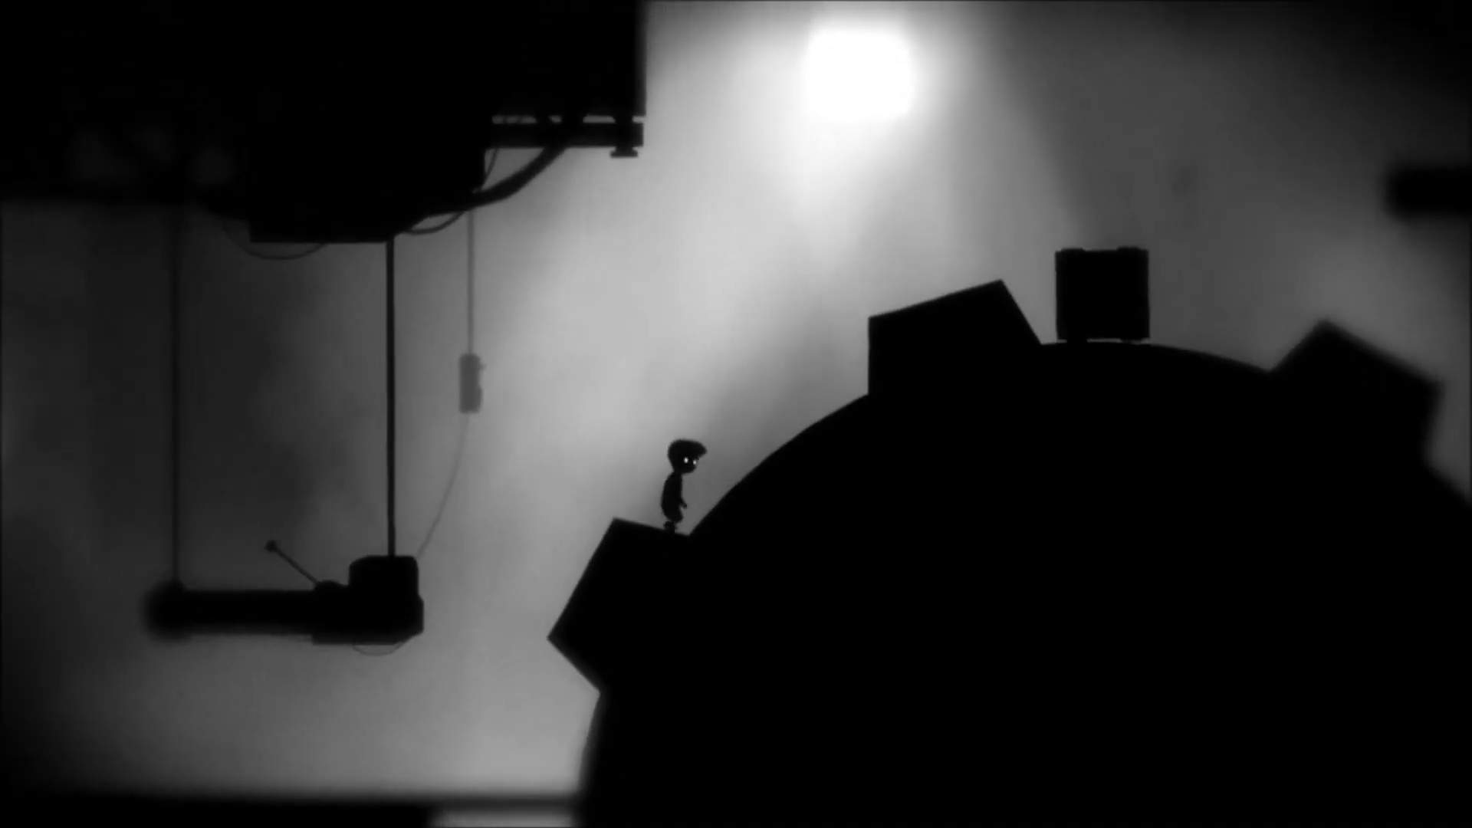
pyautogui.press('Right')
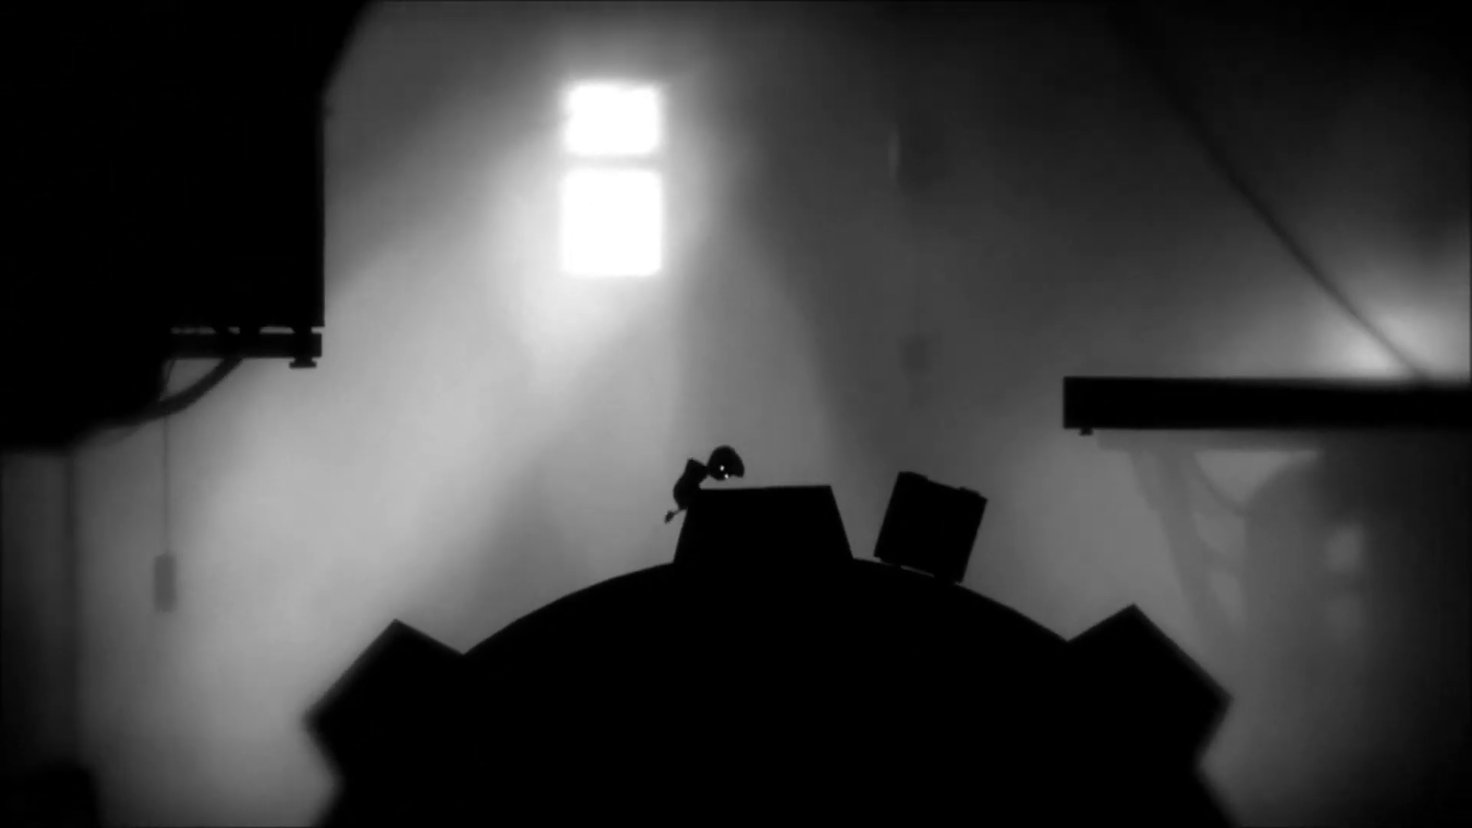
pyautogui.press('Up')
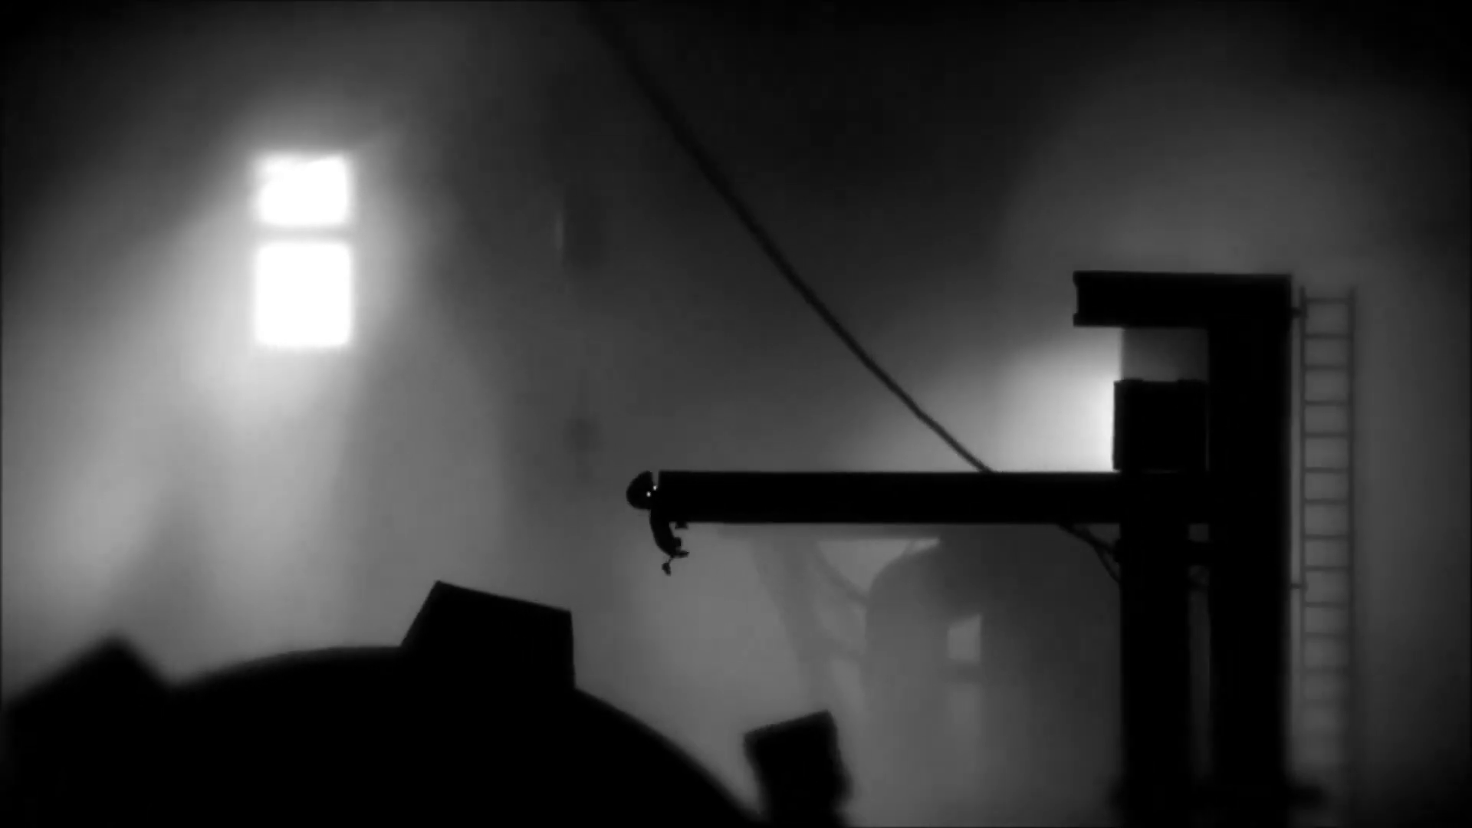
pyautogui.press('Right')
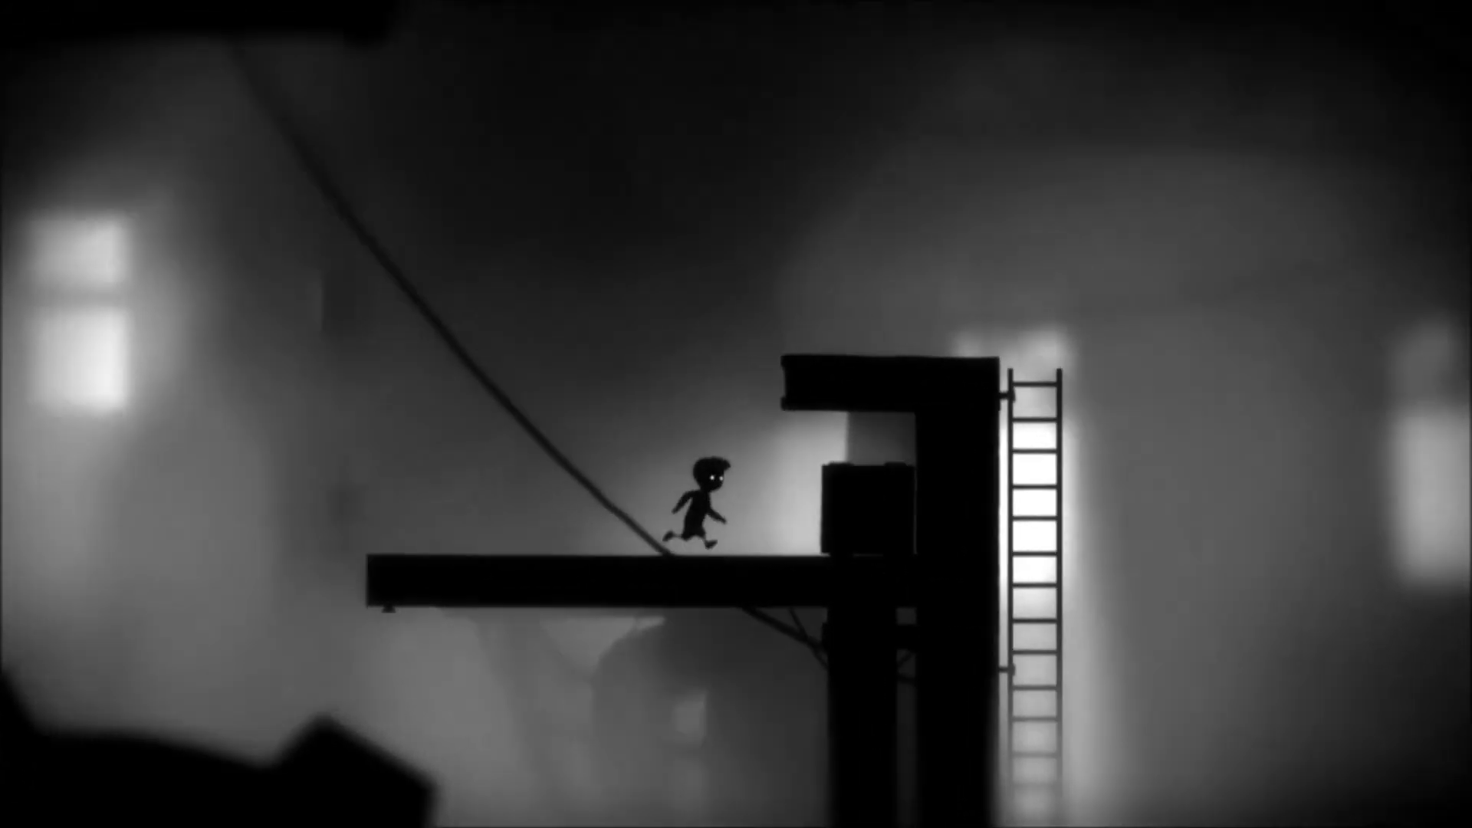
pyautogui.press('Right')
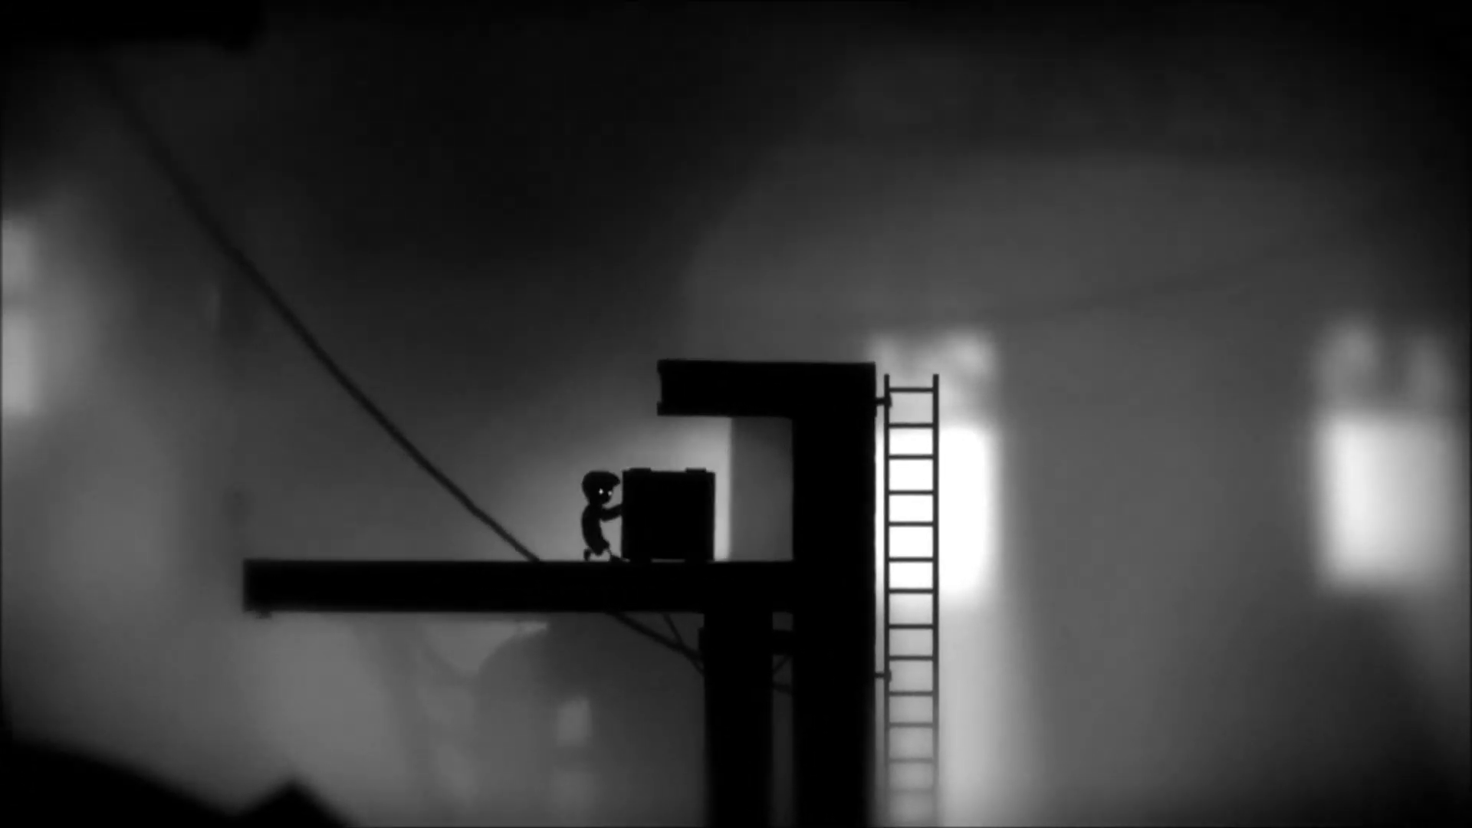
pyautogui.hotkey('ctrl', 'Left')
pyautogui.press('Up')
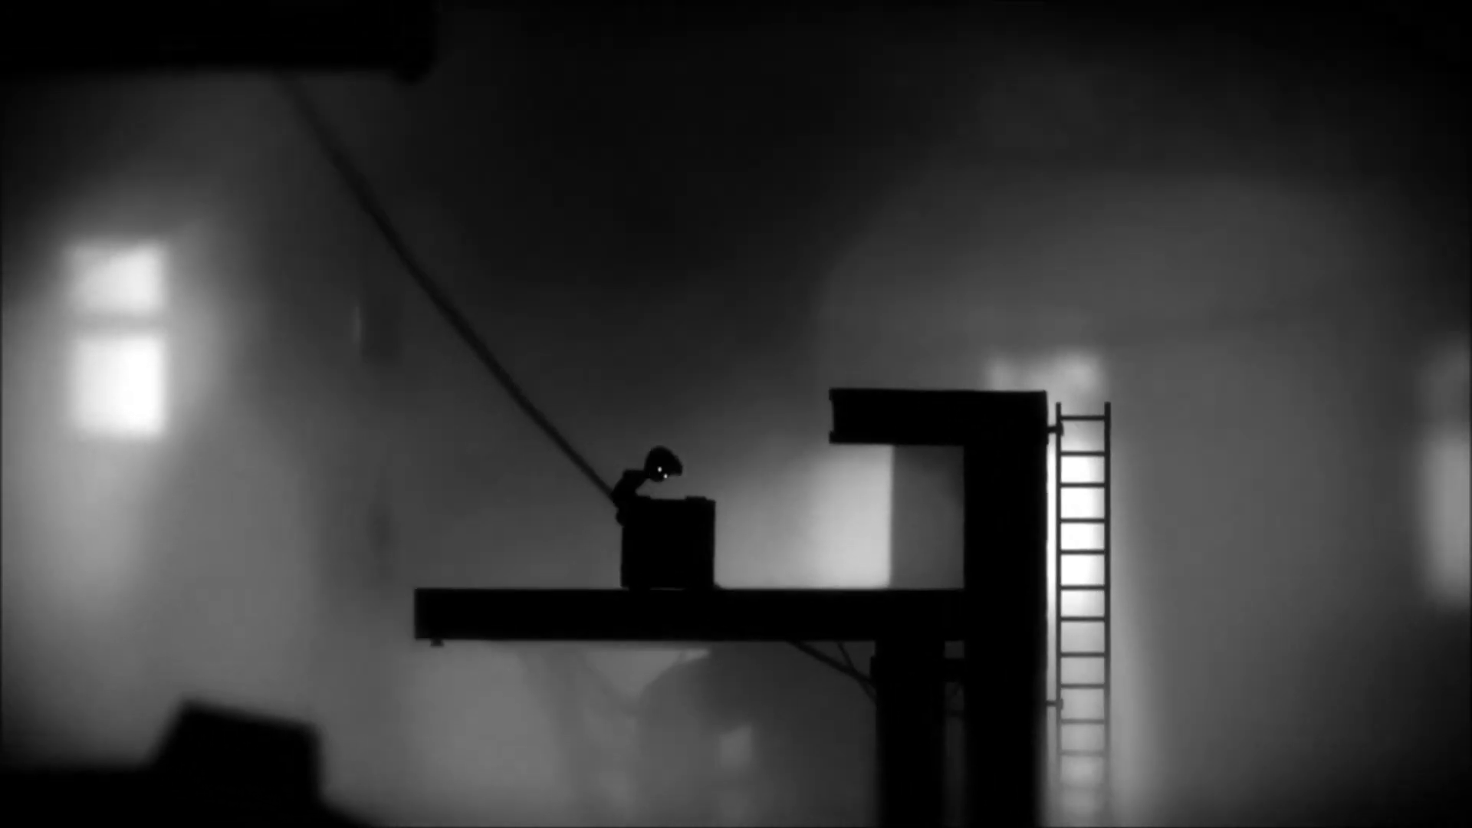
pyautogui.press('Right')
pyautogui.press('Up')
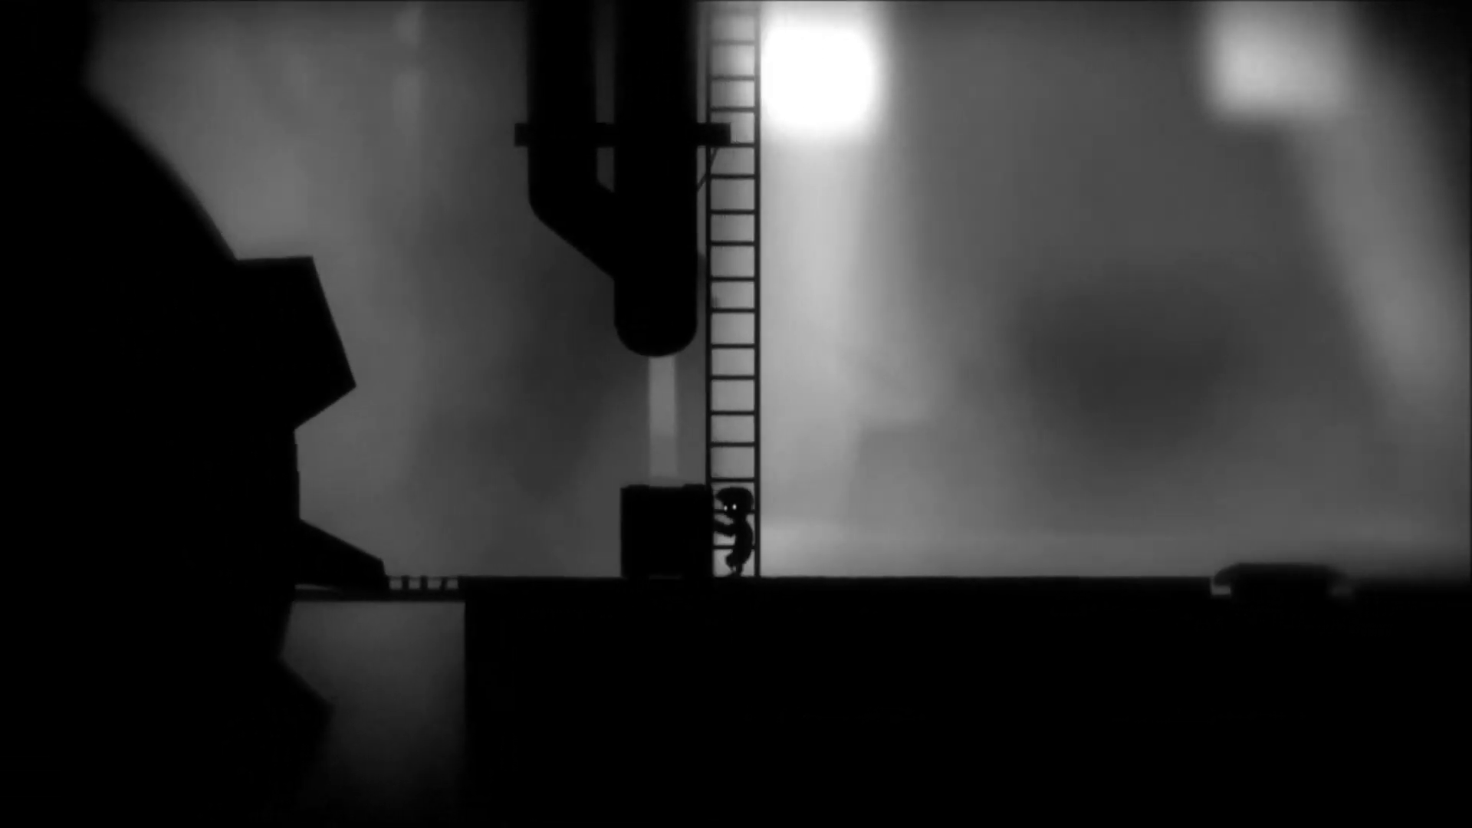
pyautogui.press('Up')
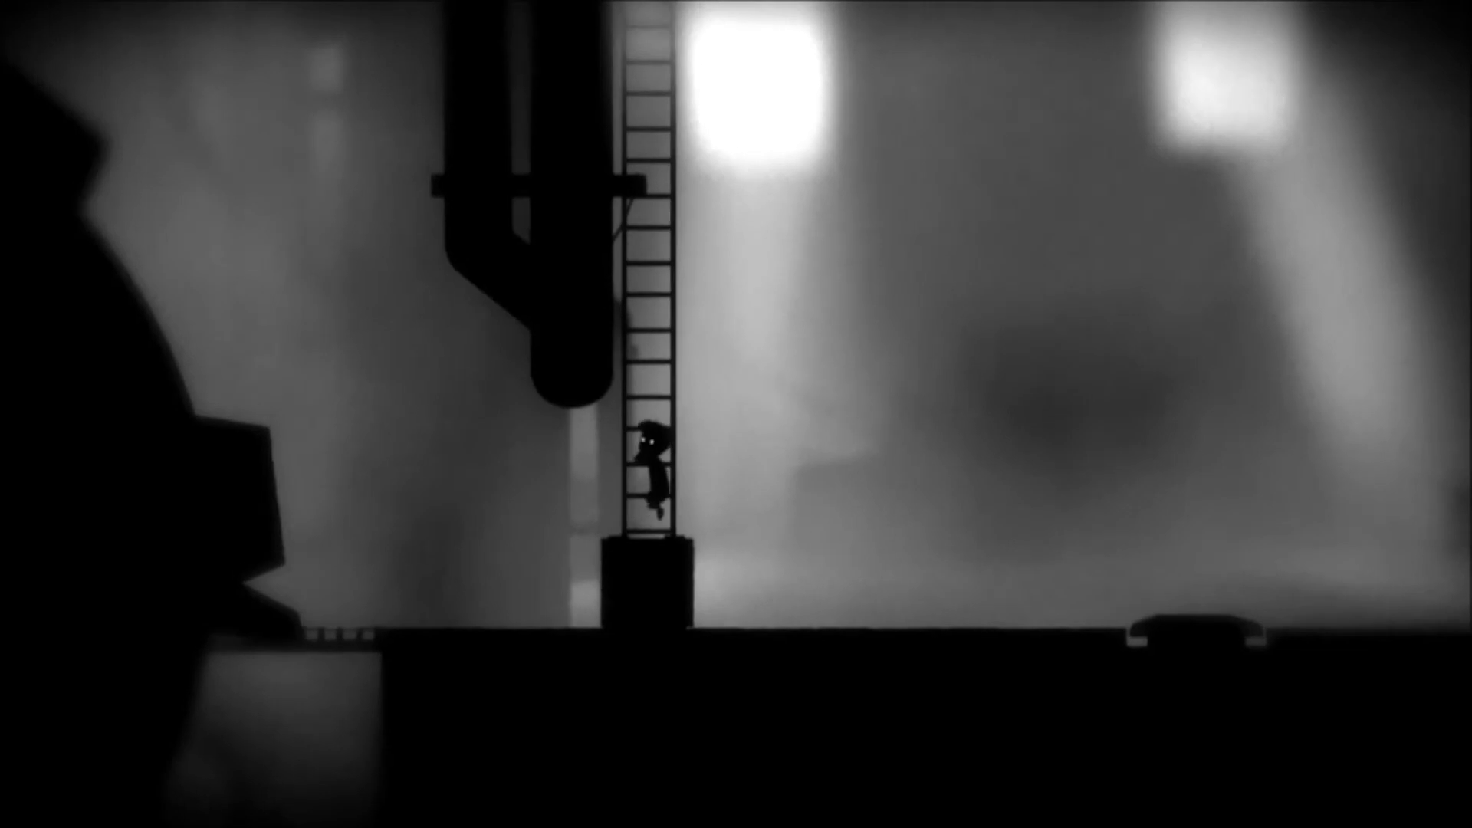
pyautogui.press('Up')
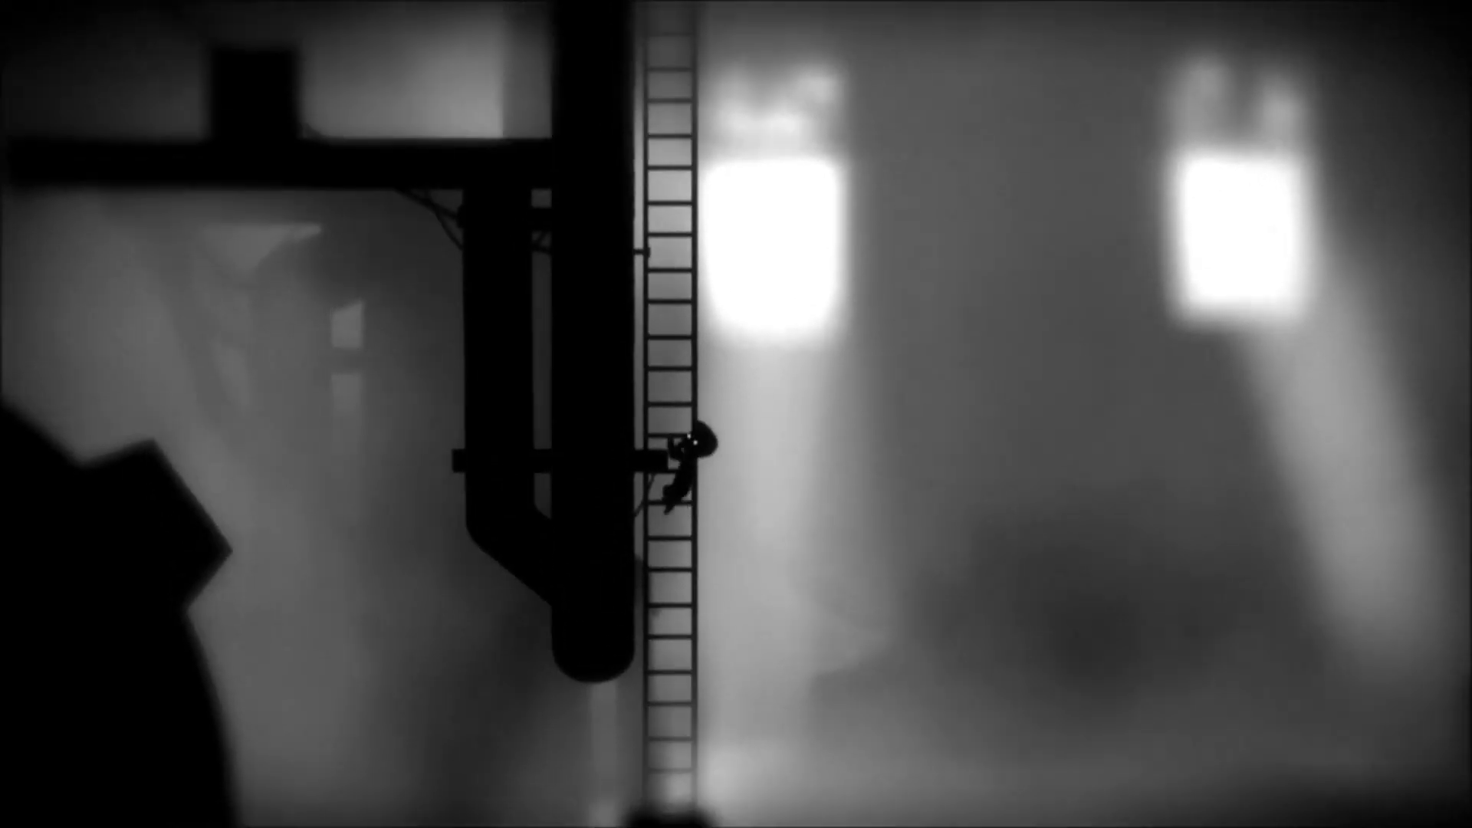
pyautogui.press('Up')
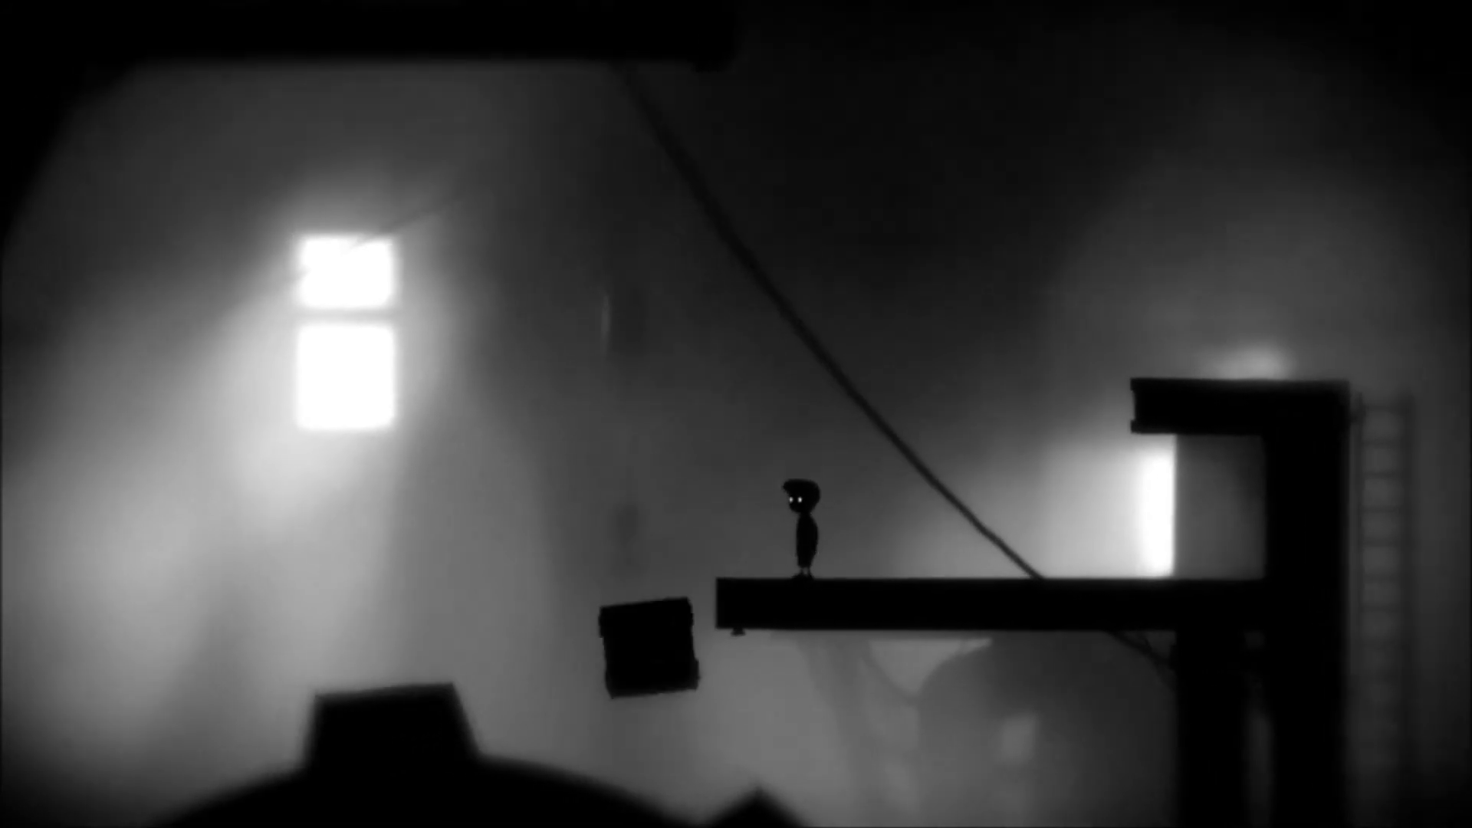
pyautogui.press('Left')
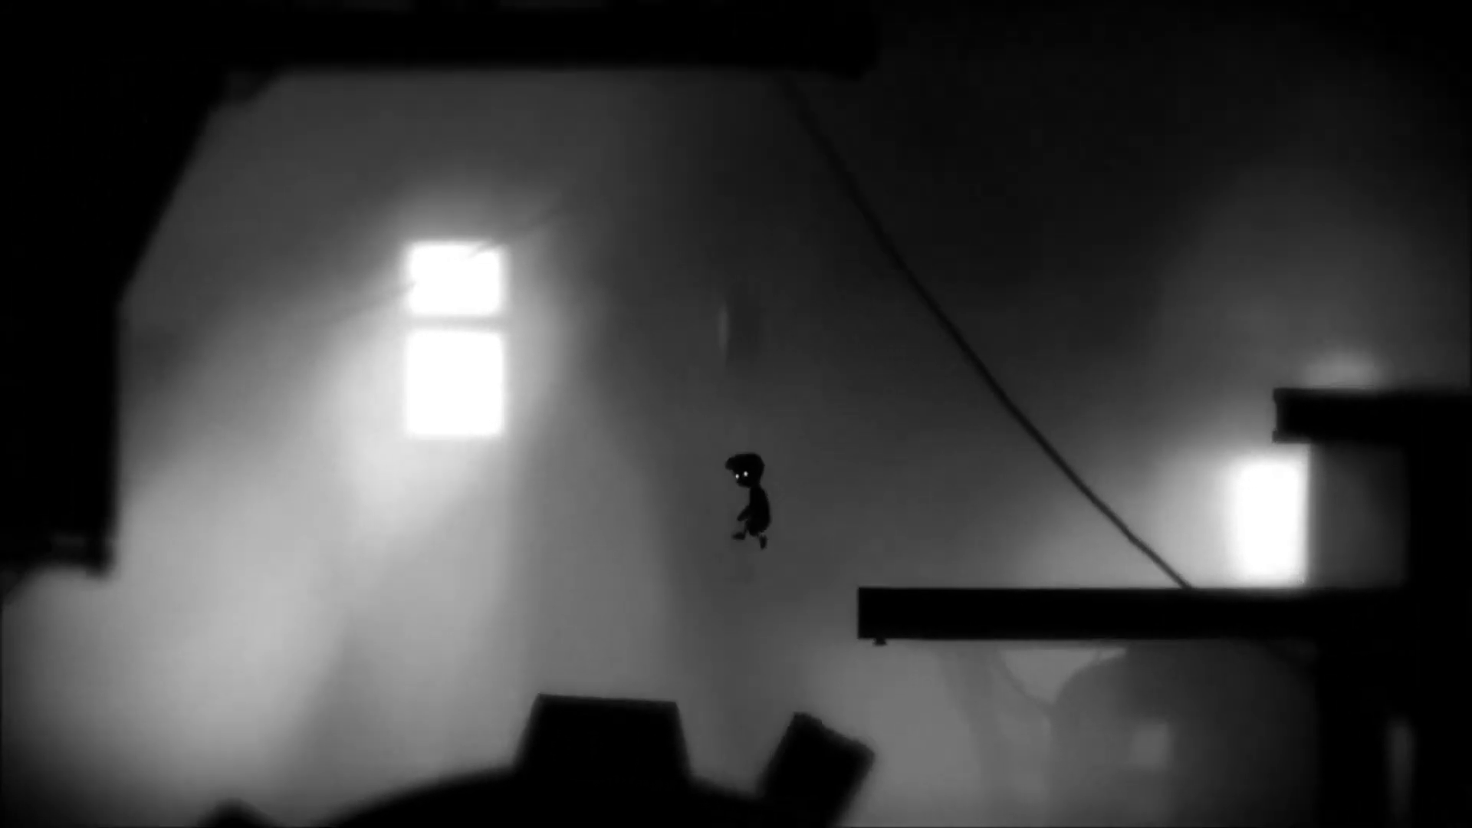
pyautogui.press('Right')
pyautogui.press('Right')
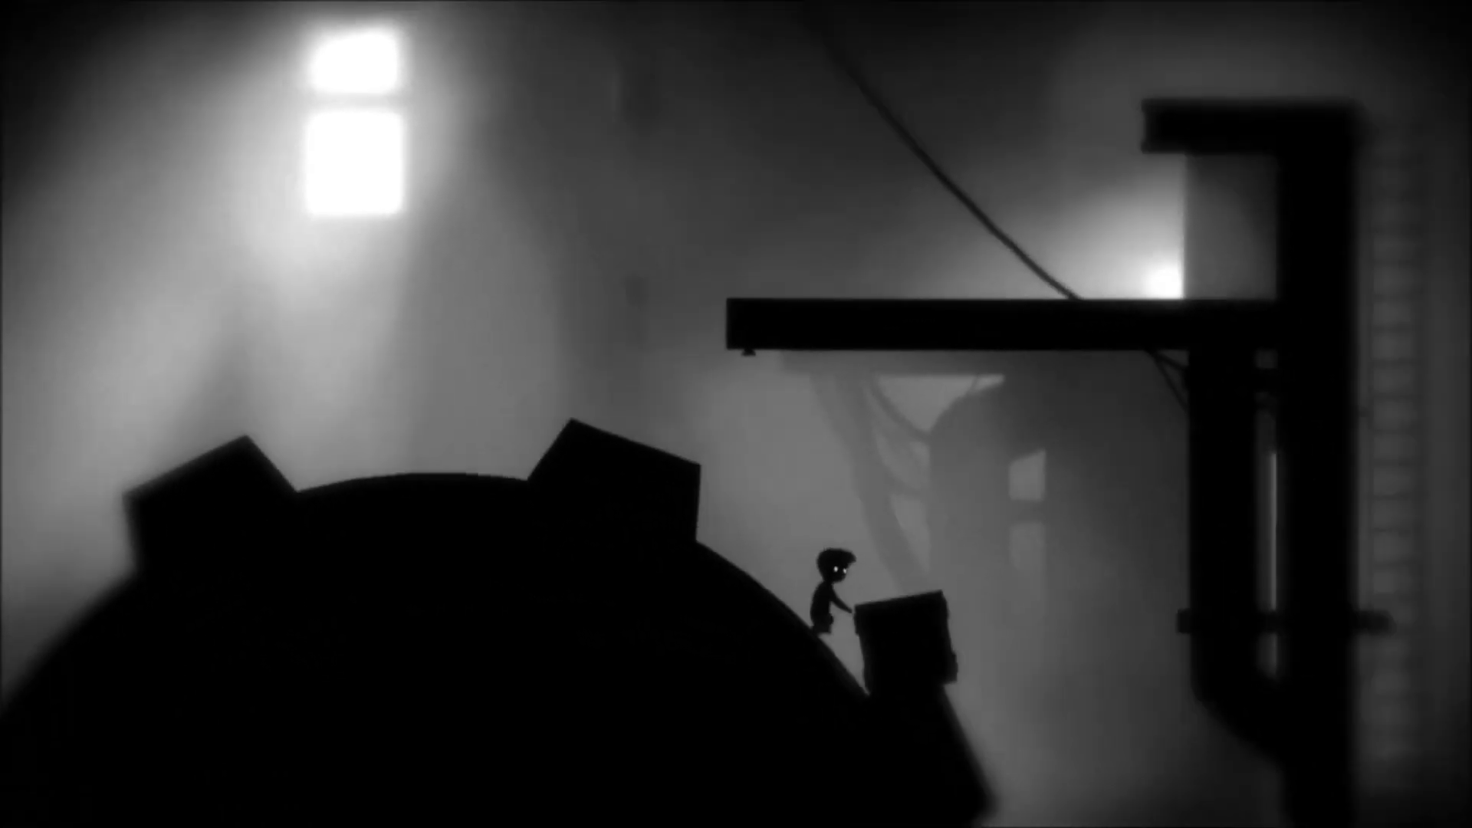
pyautogui.press('Right')
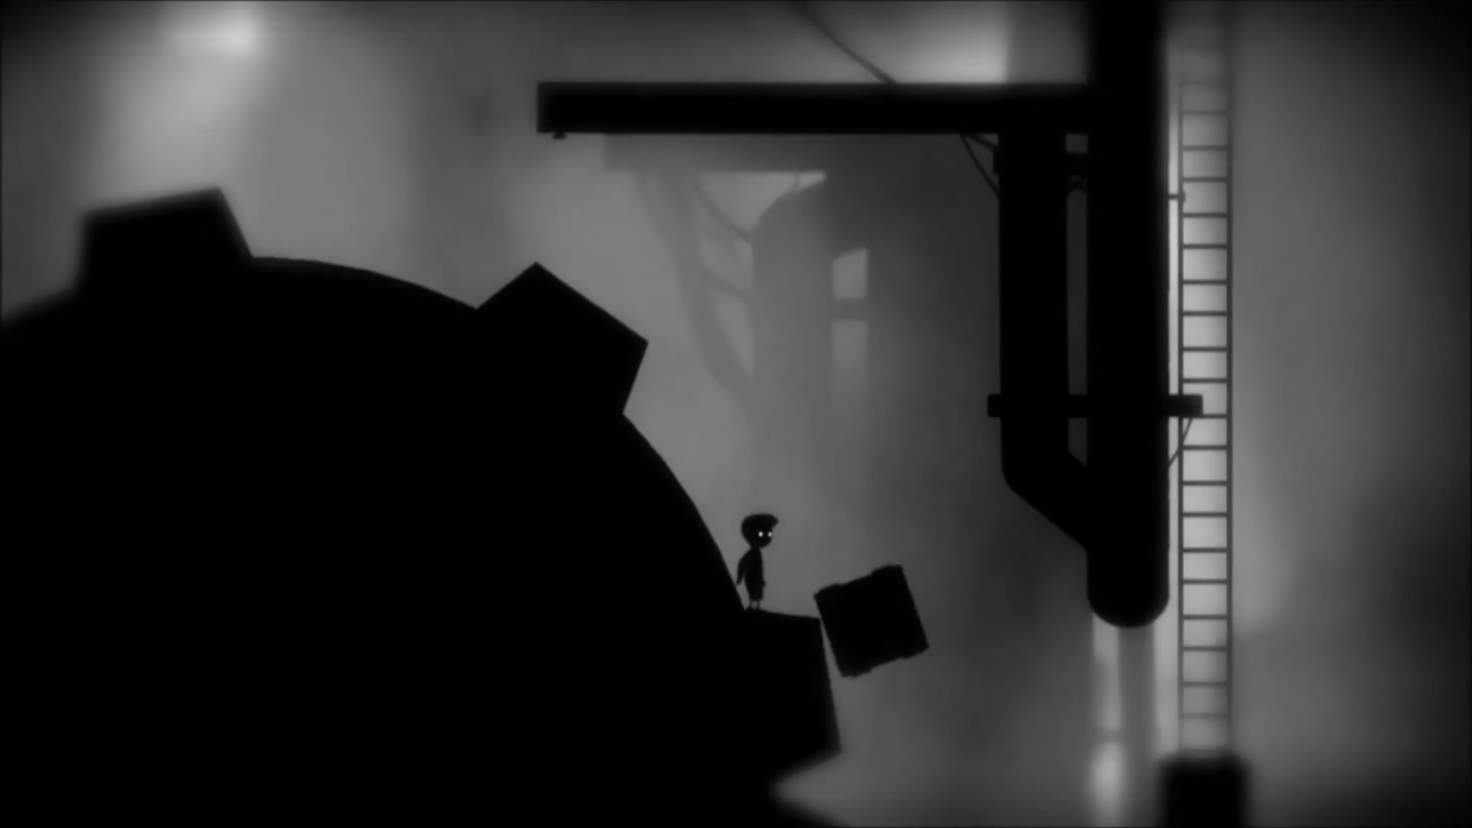
pyautogui.press('Right')
pyautogui.press('Right')
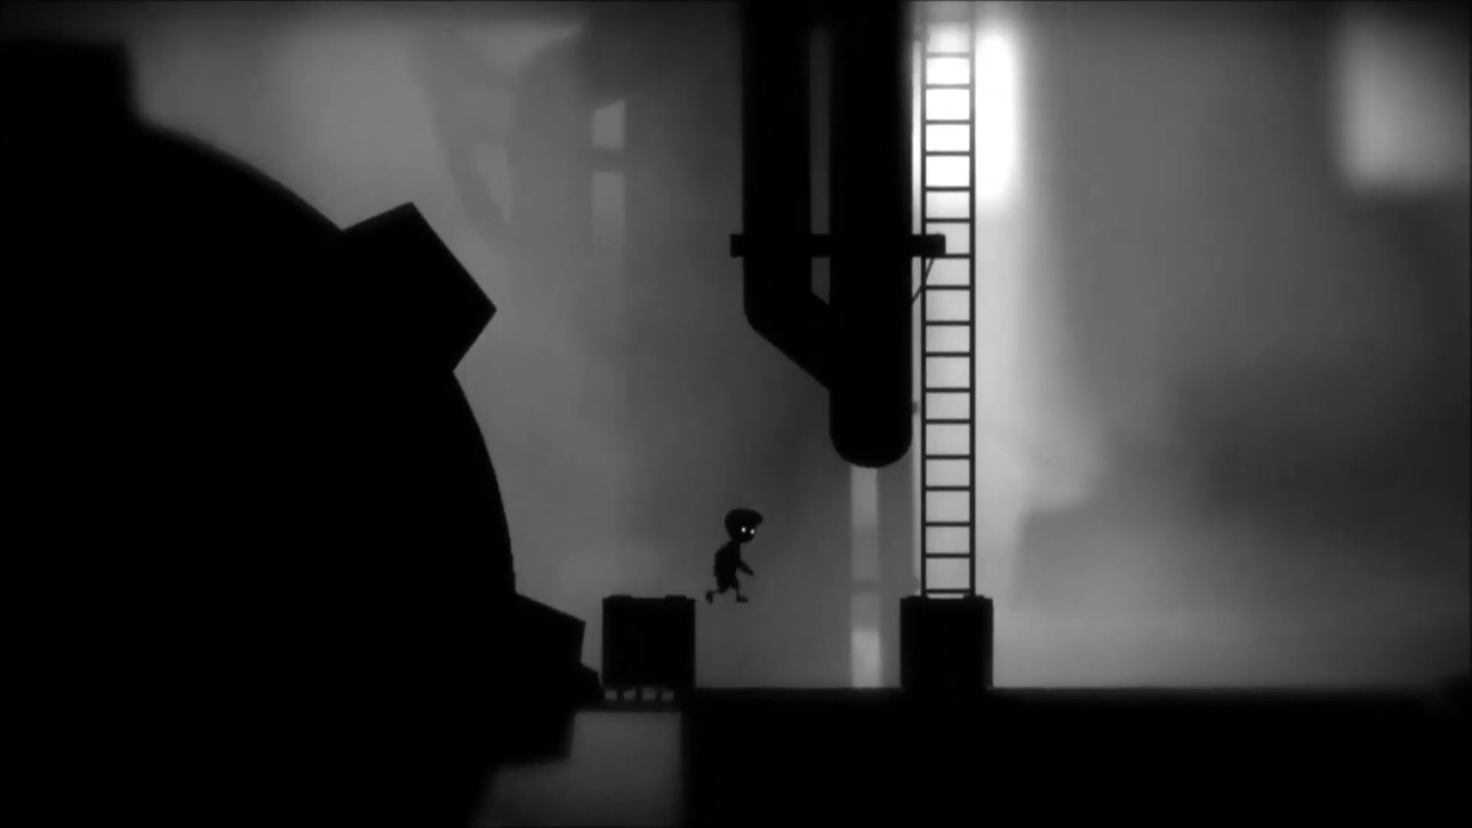
pyautogui.press('Right')
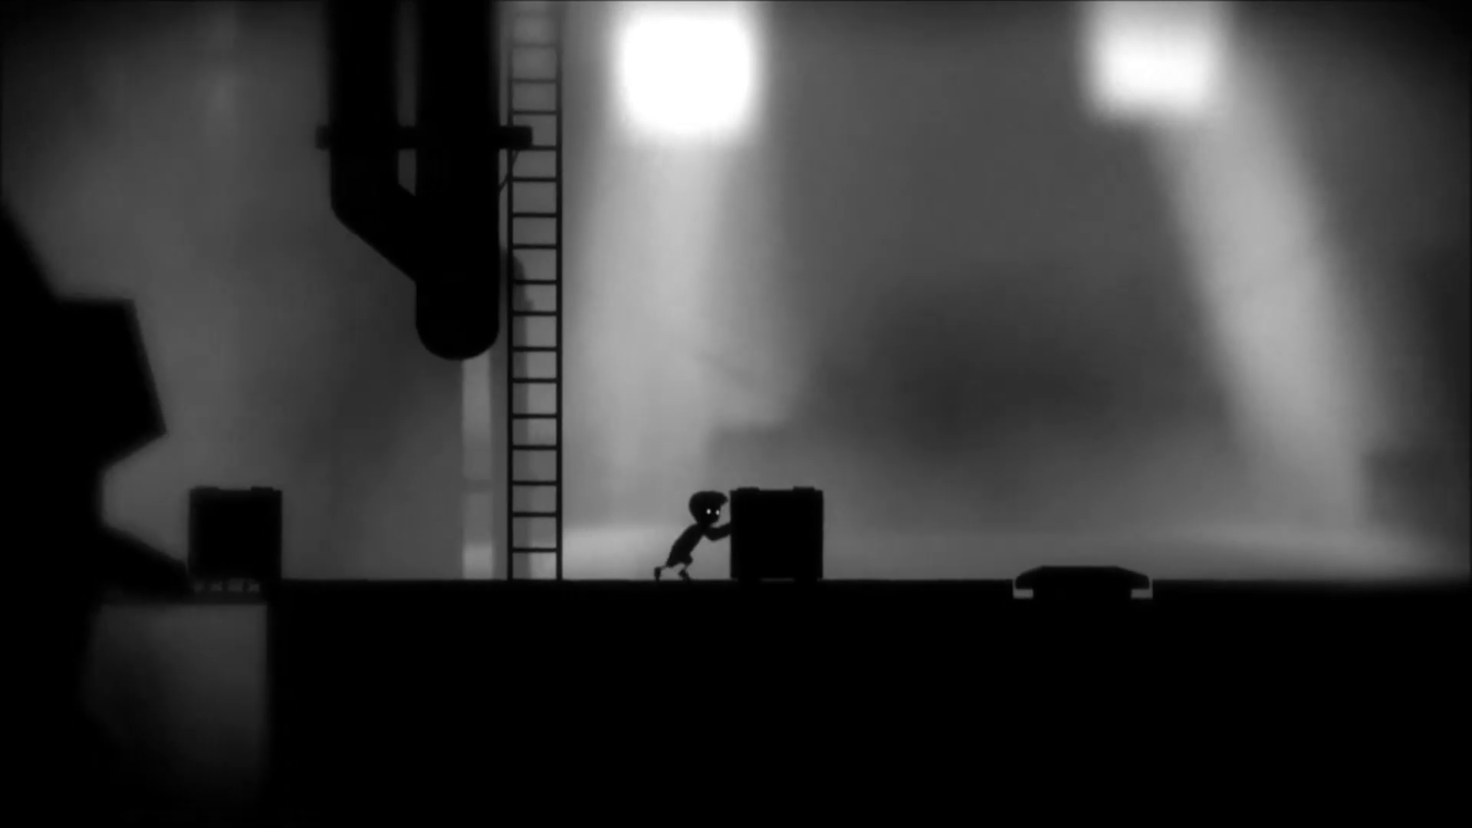
pyautogui.press('Right')
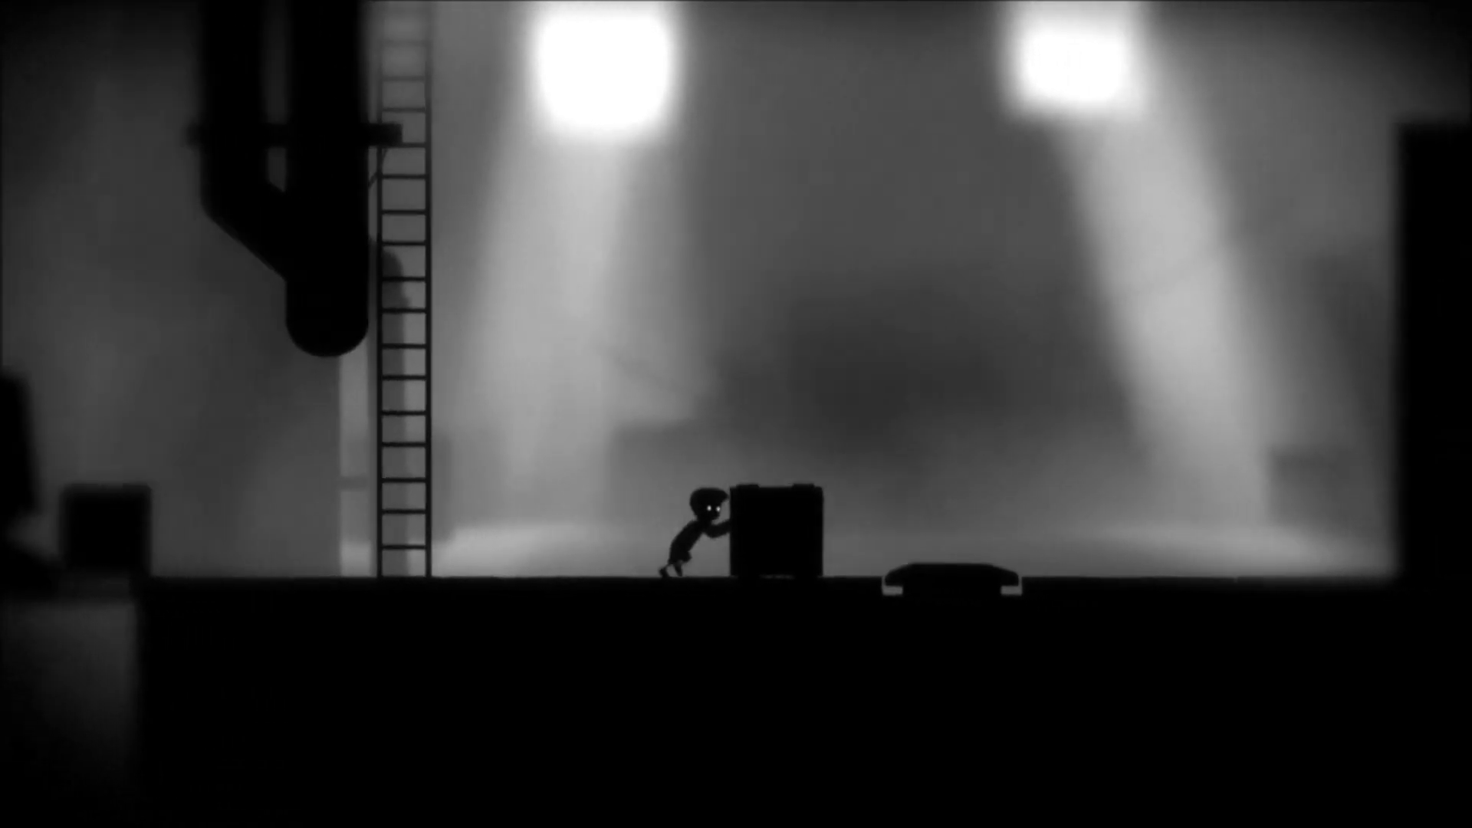
pyautogui.press('Right')
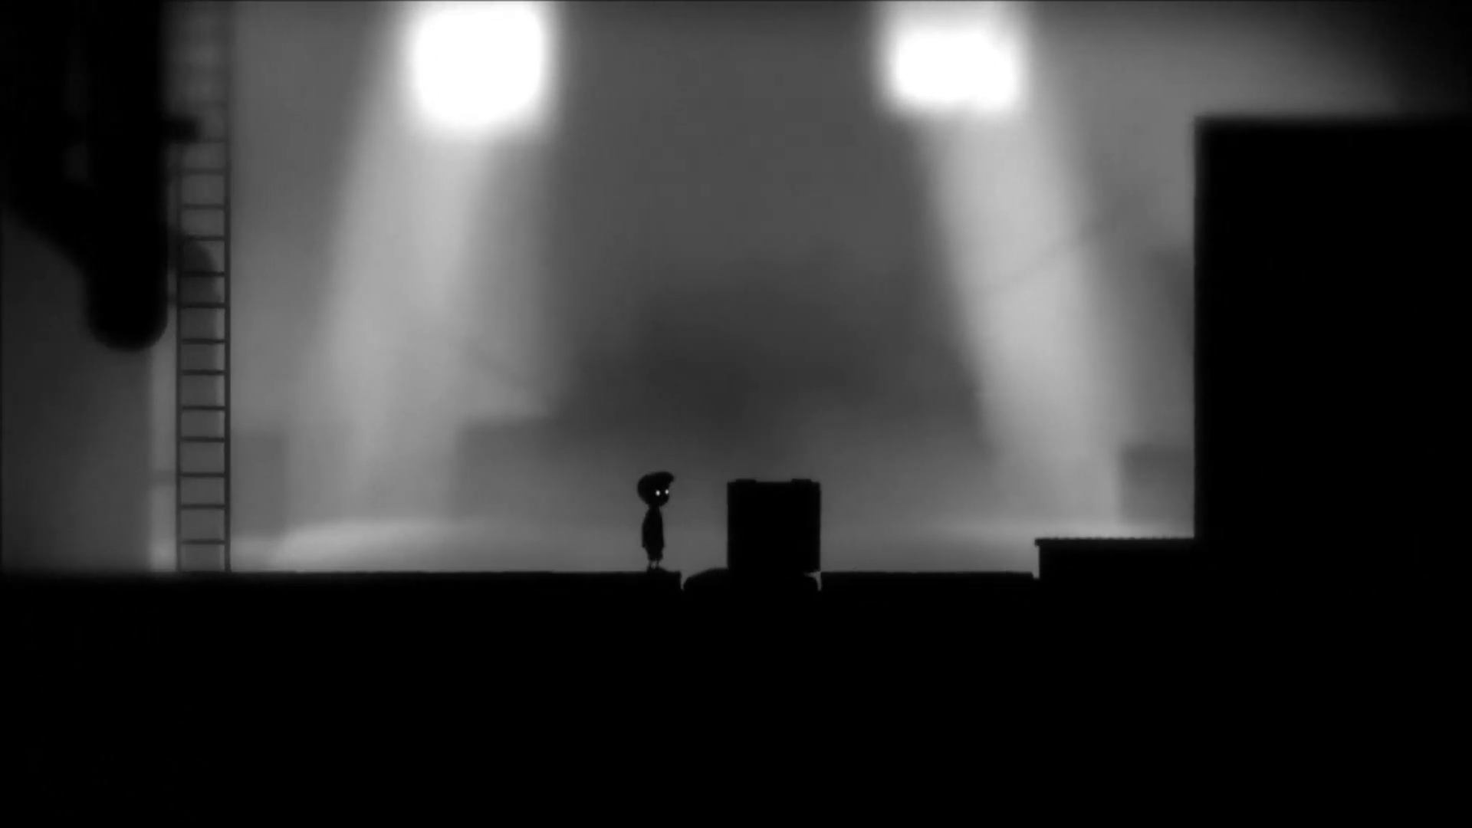
pyautogui.press('Right')
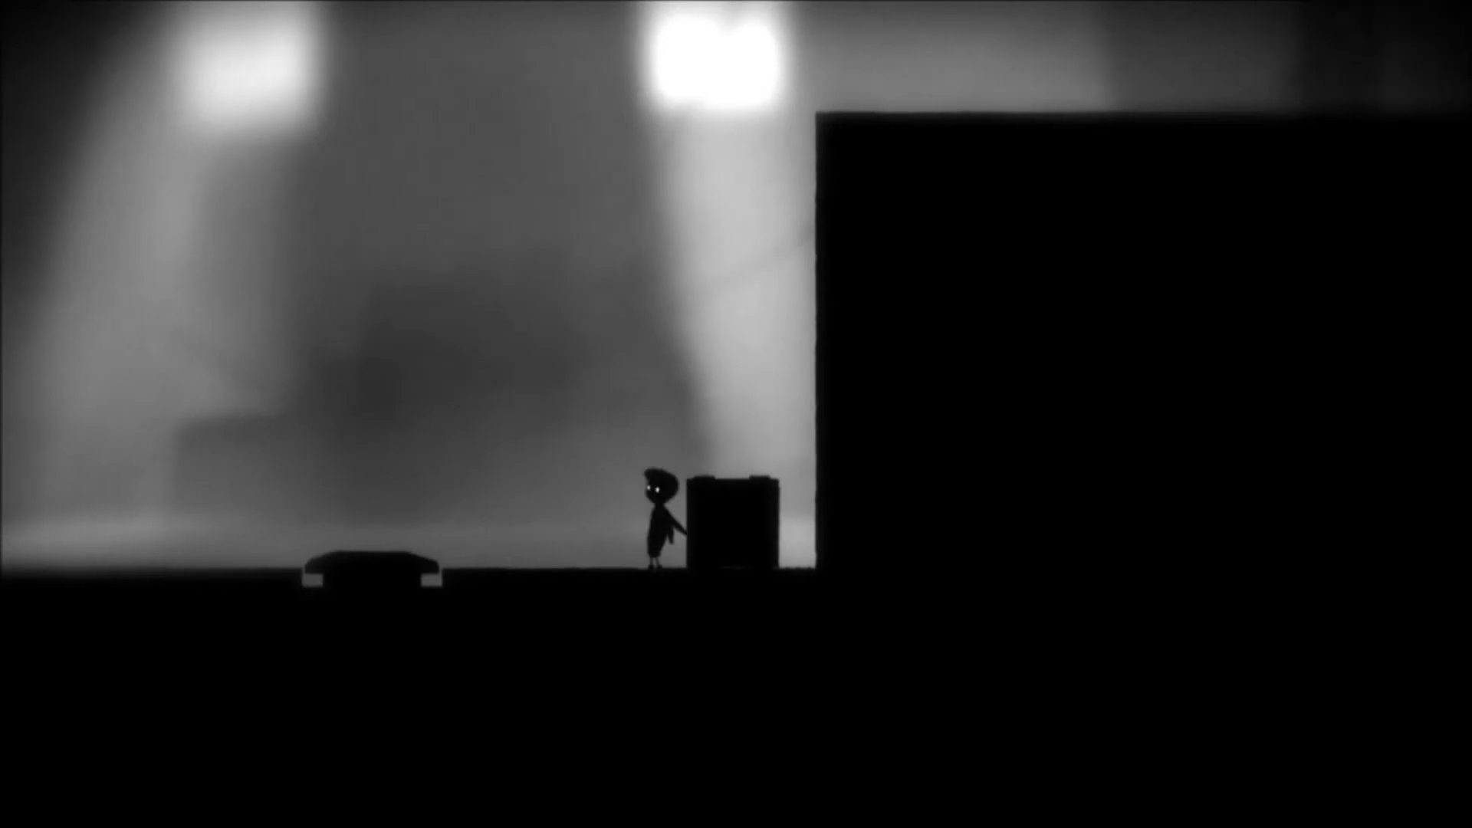
pyautogui.press('Left')
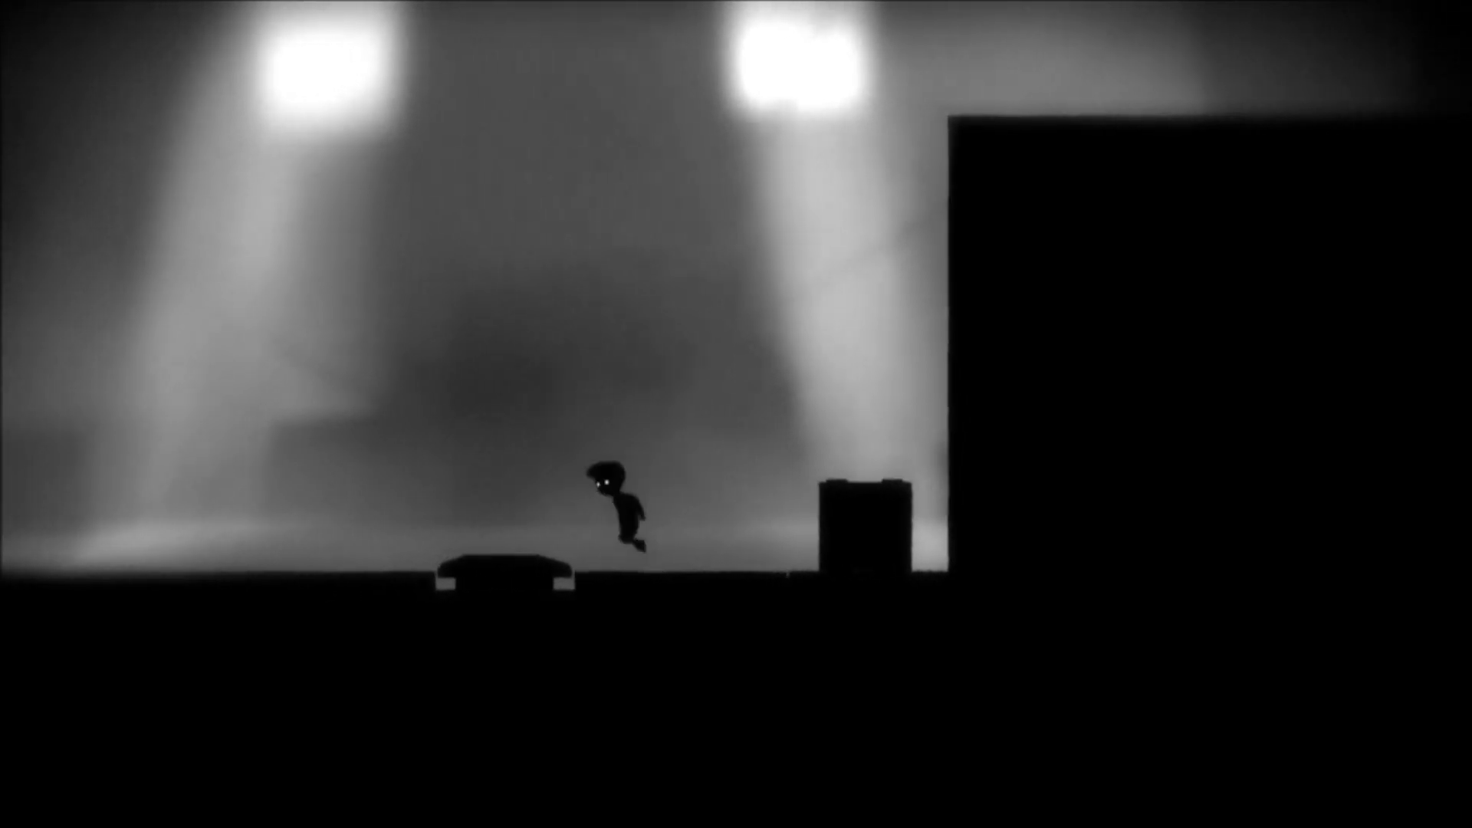
pyautogui.press('Left')
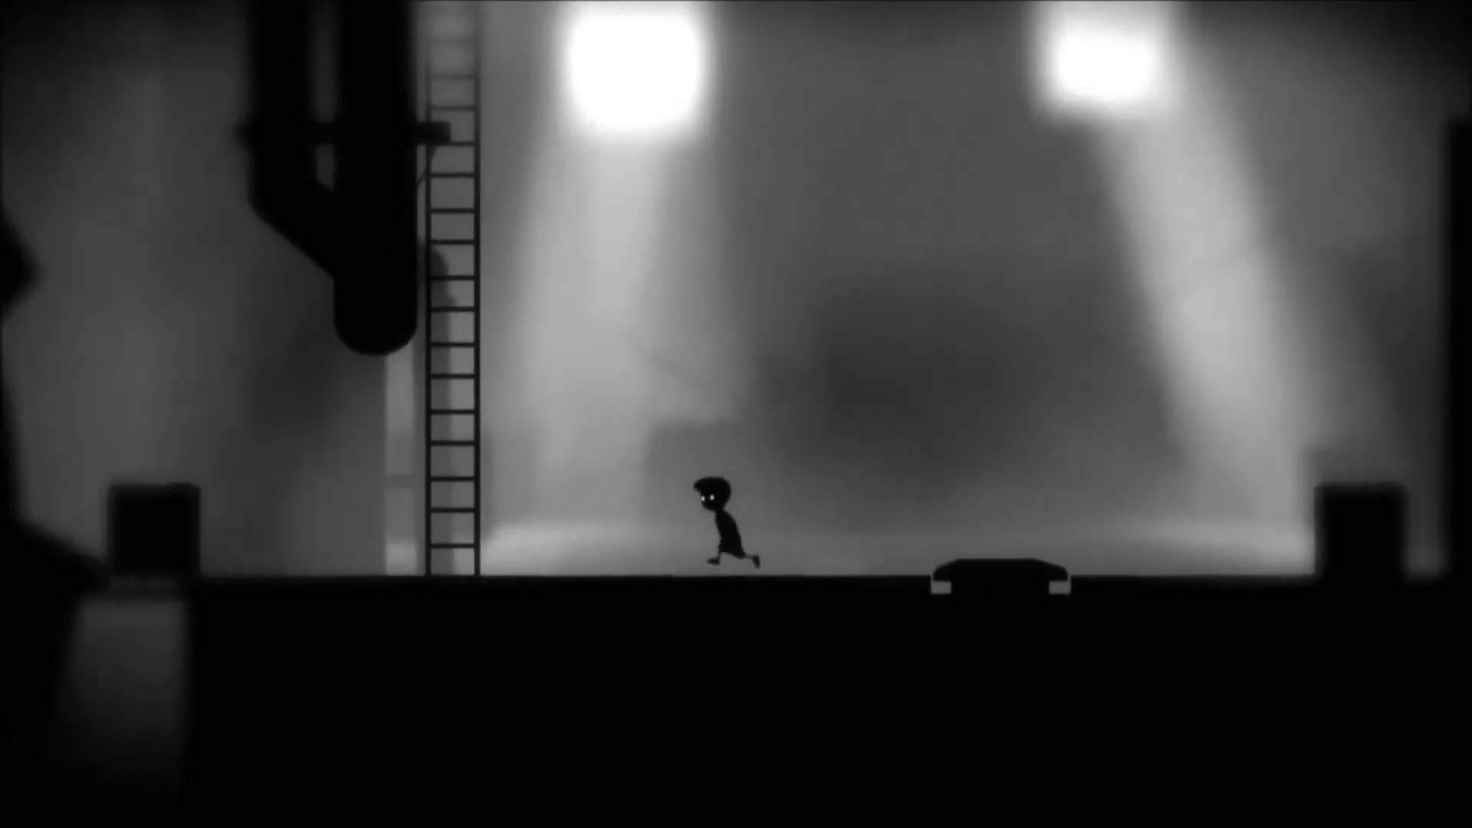
pyautogui.press('Left')
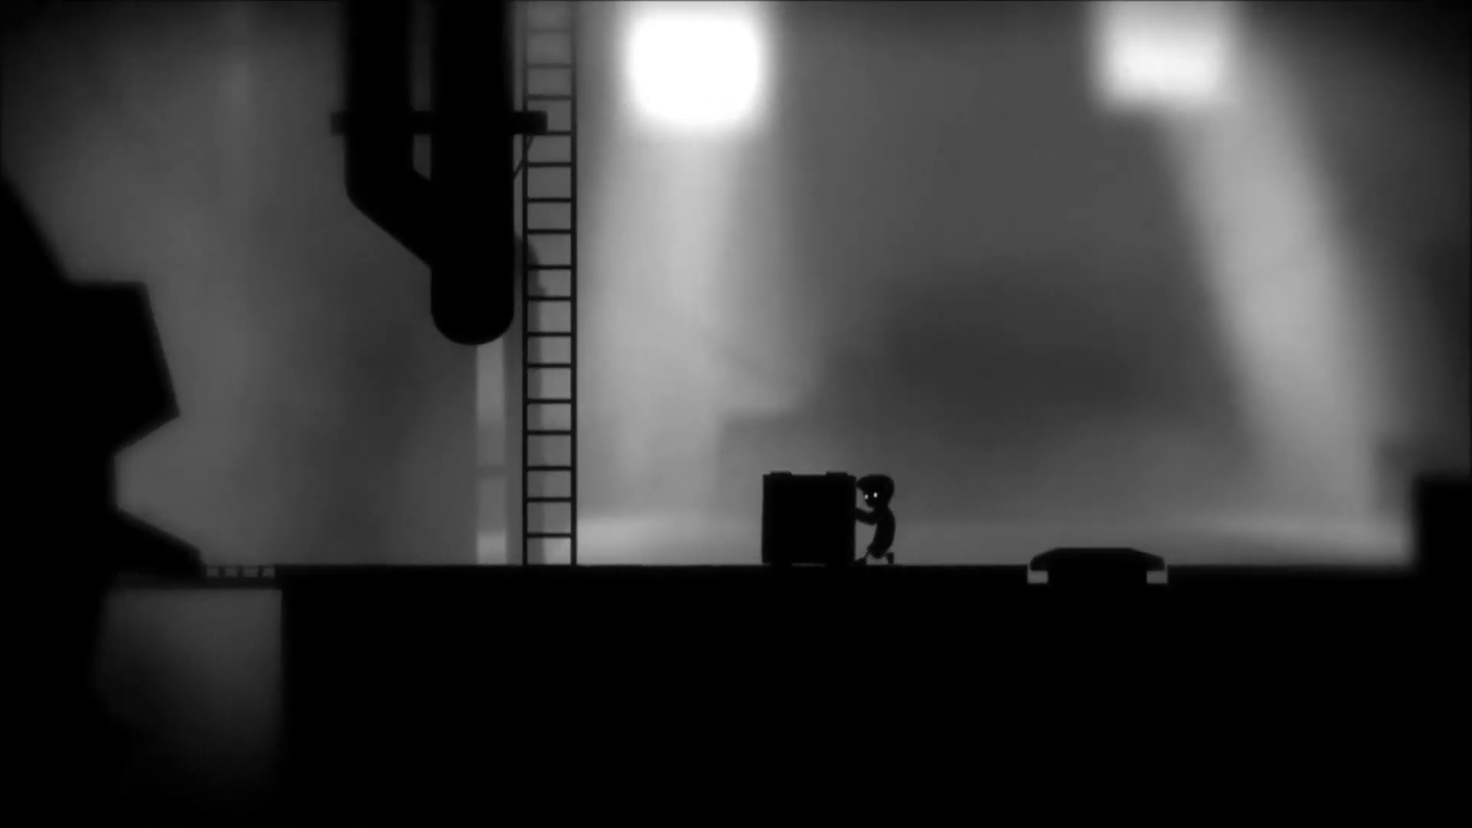
pyautogui.hotkey('ctrl', 'Right')
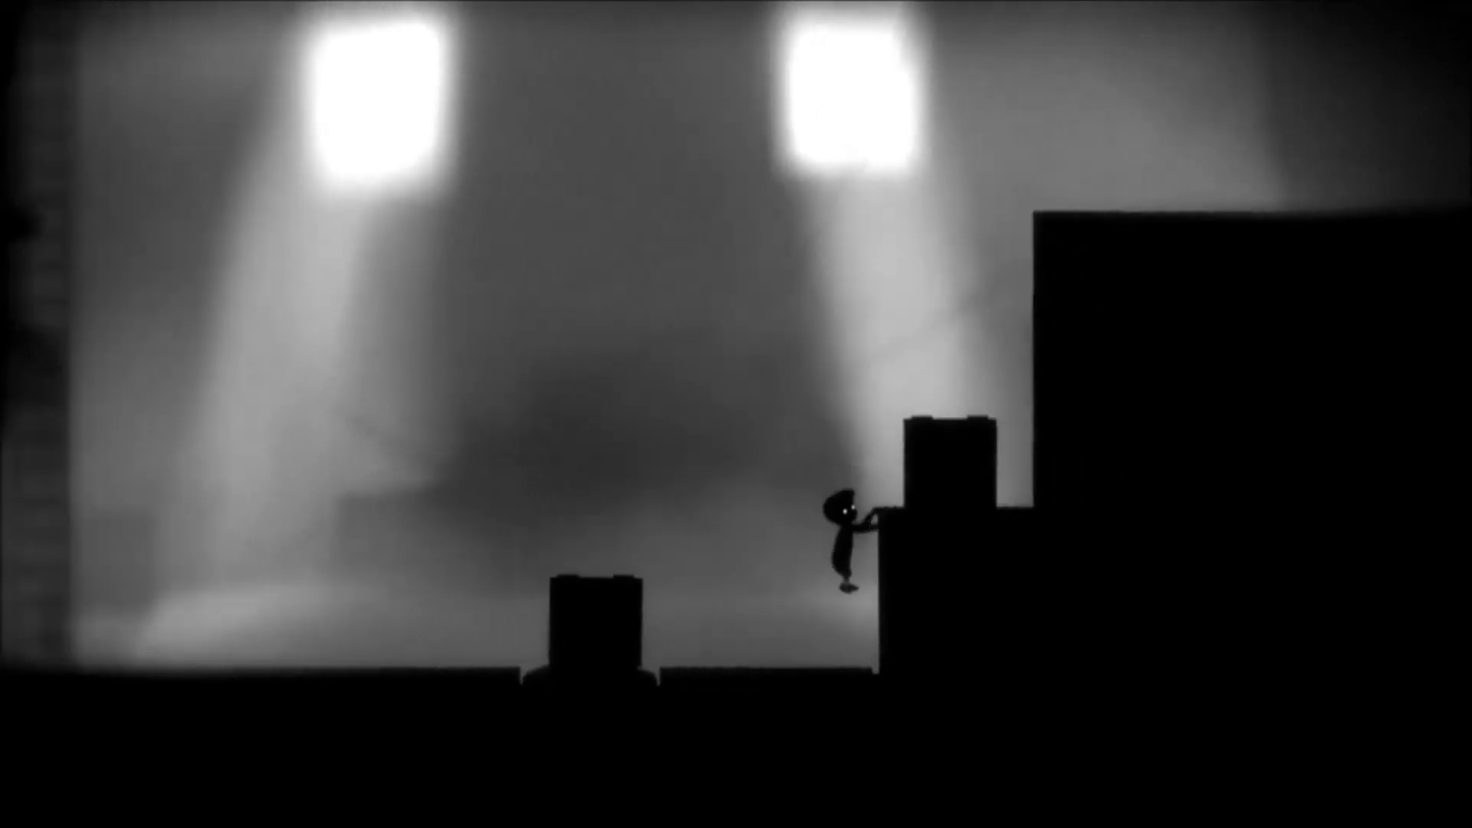
pyautogui.press('Up')
pyautogui.press('Right')
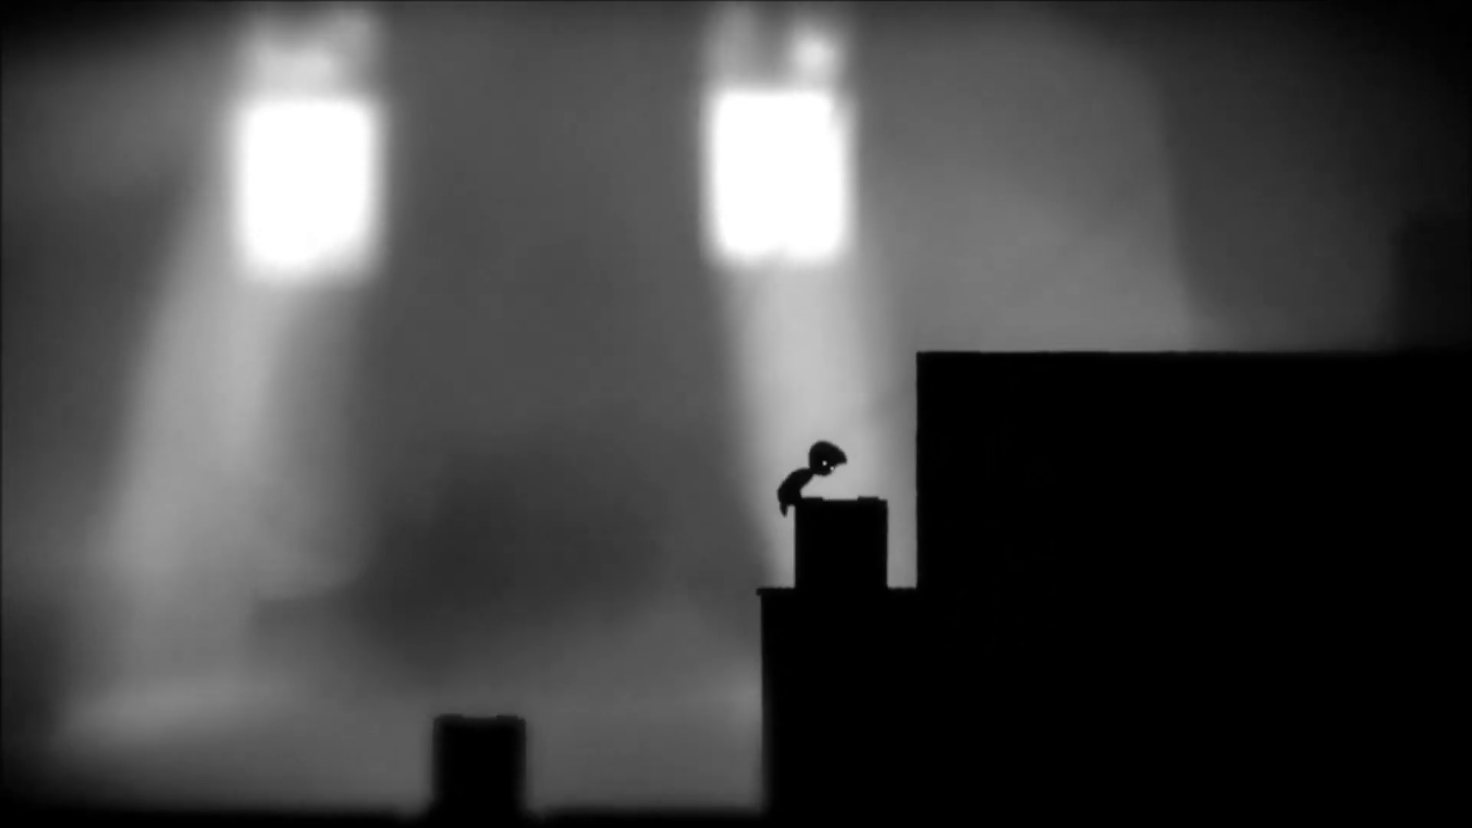
pyautogui.press('Up')
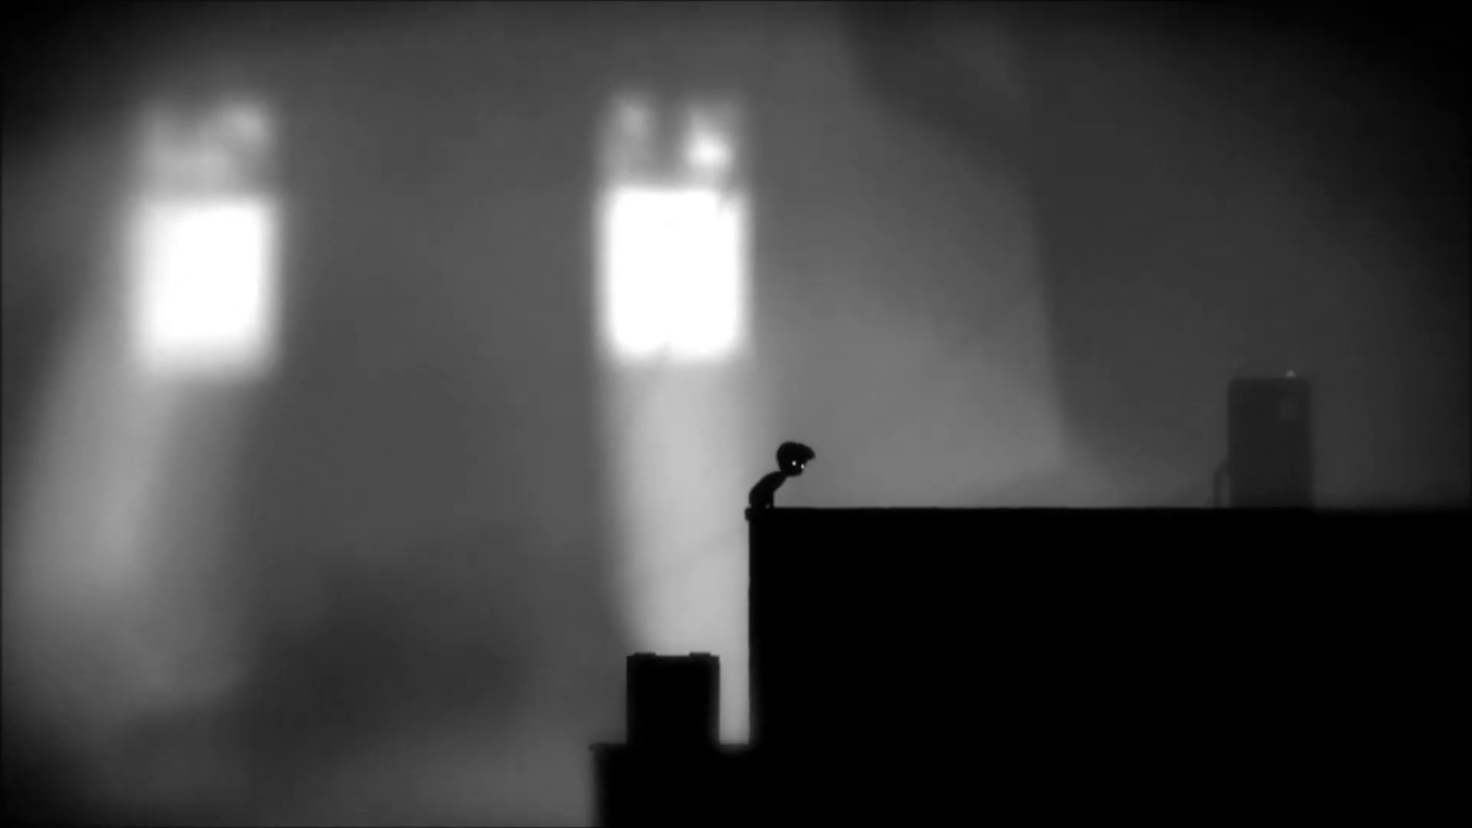
pyautogui.press('Right')
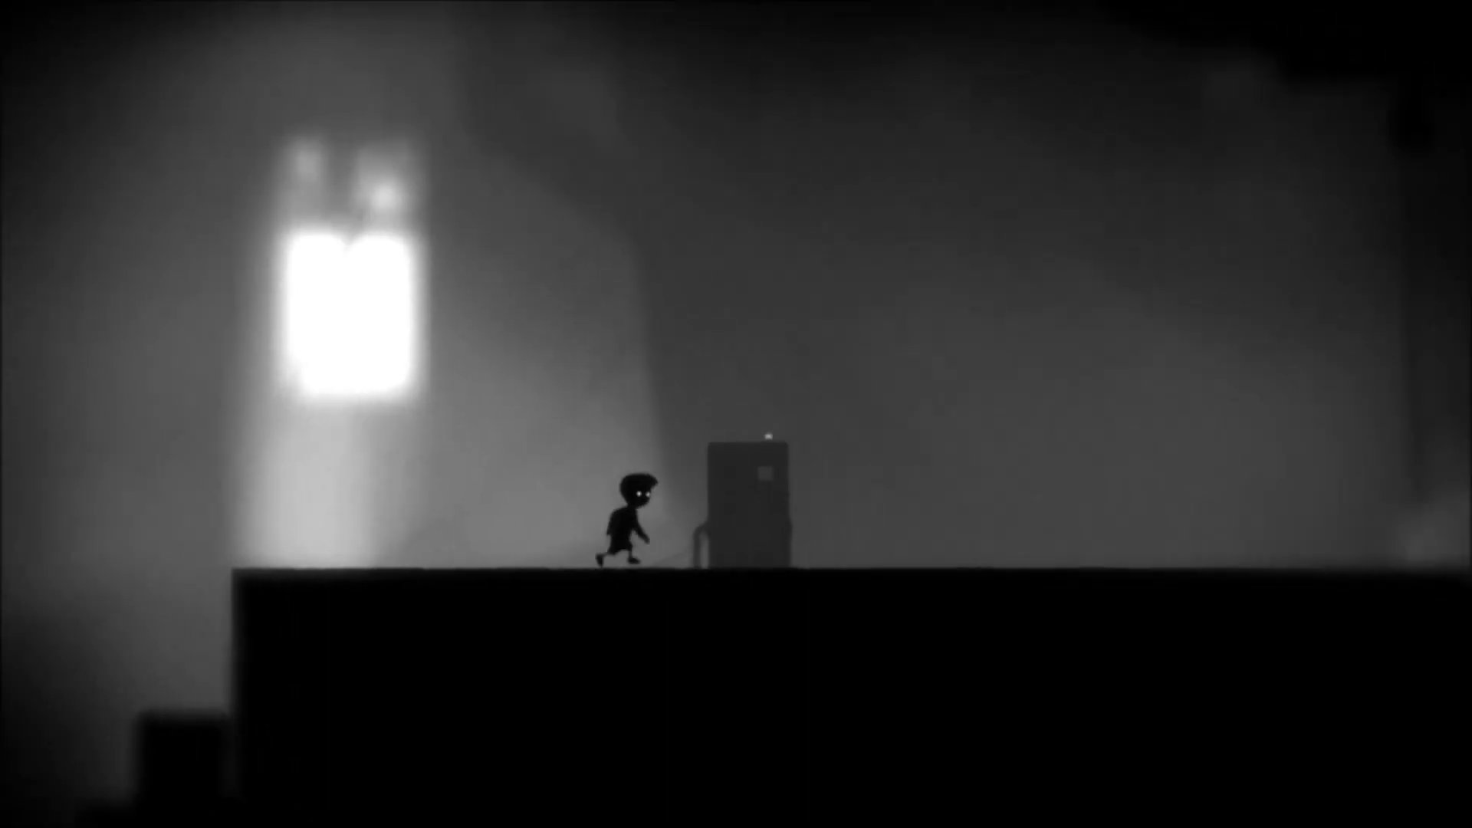
pyautogui.press('Right')
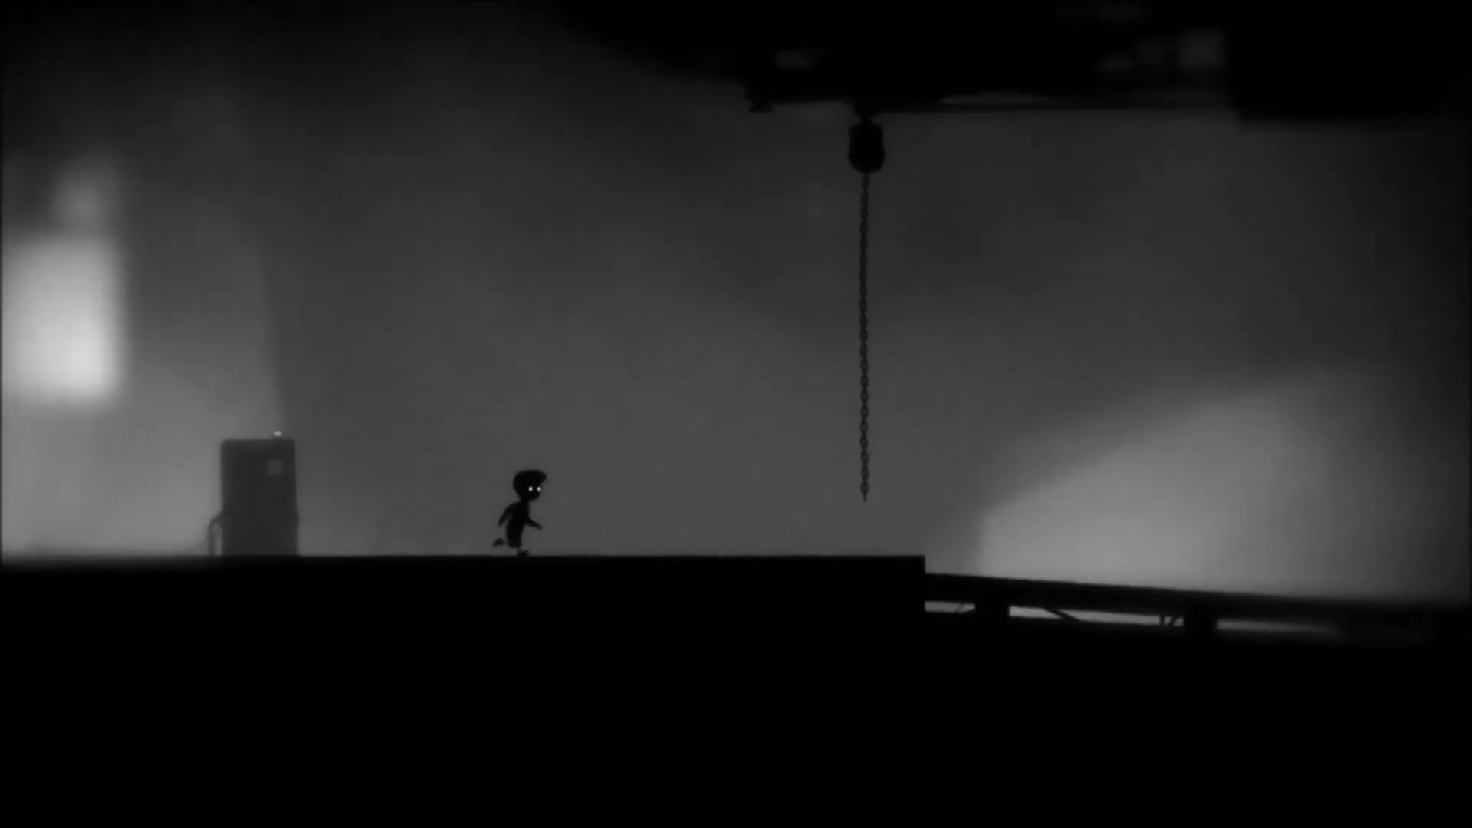